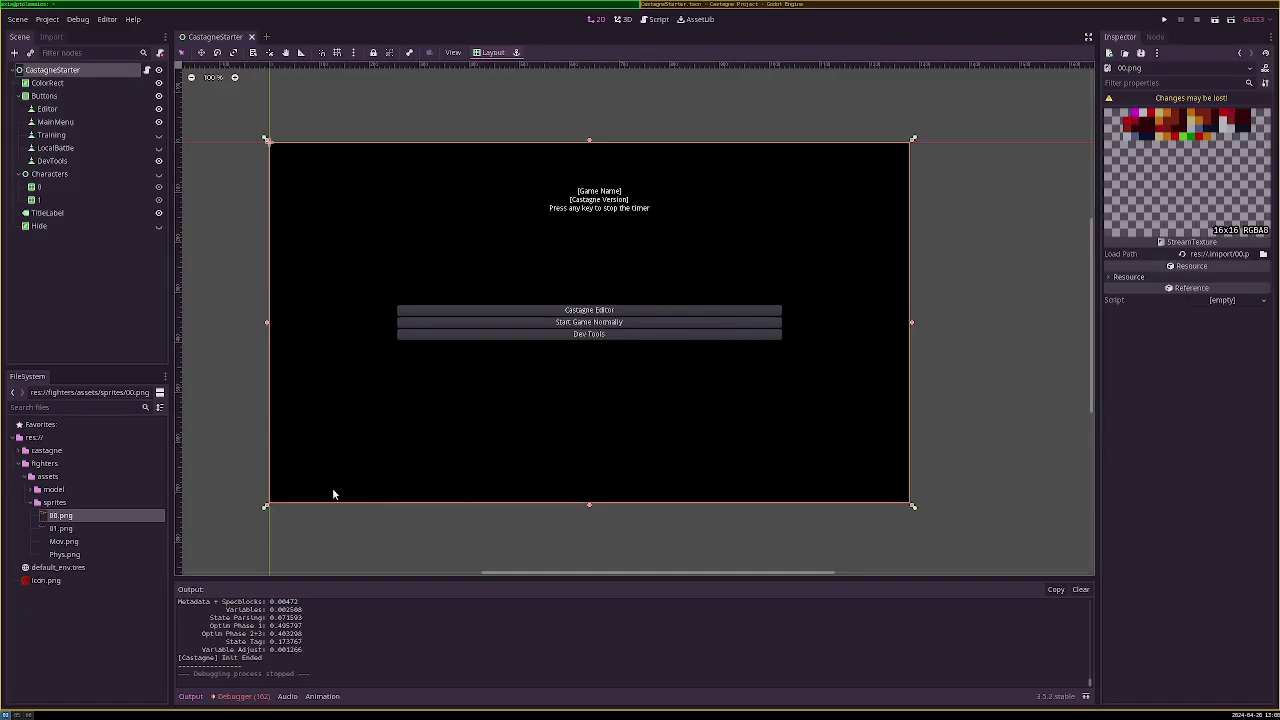
Inspect the Mov.png spritesheet from the fighters/assets/sprites folder
left_click(83, 477)
left_click(87, 540)
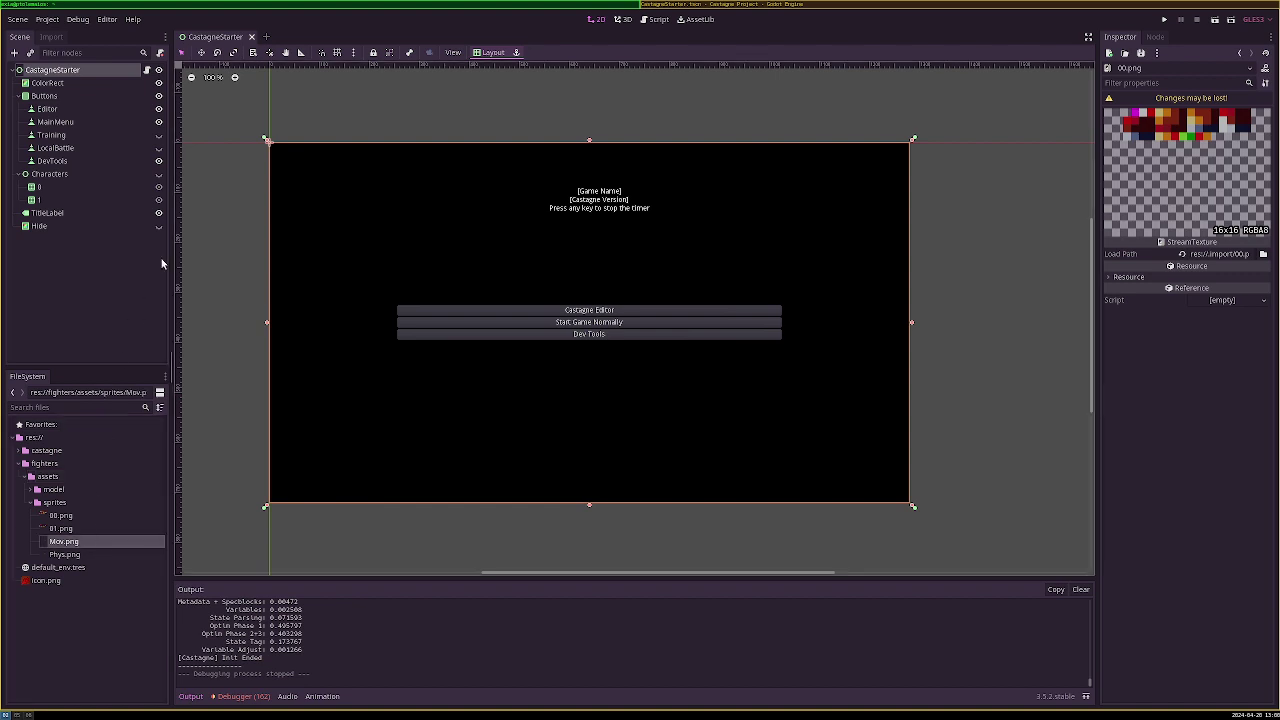
left_click(74, 552)
left_click(74, 545)
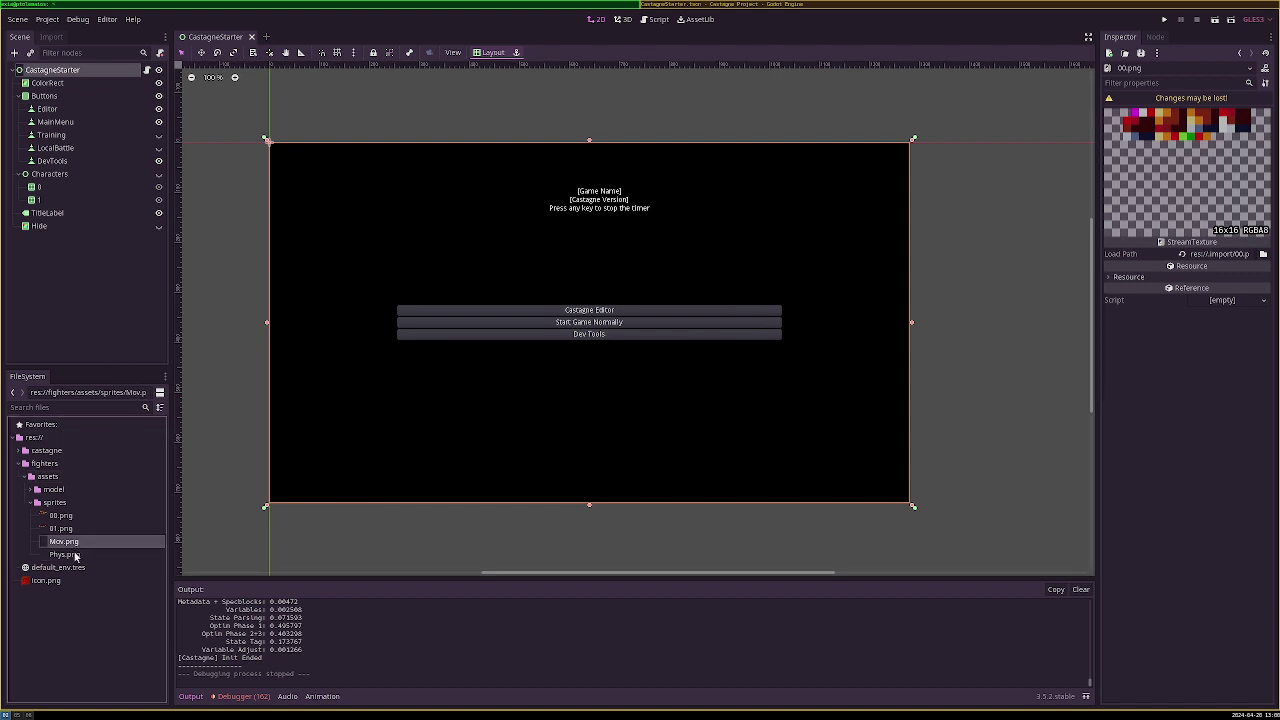
left_click(76, 553)
left_click(77, 546)
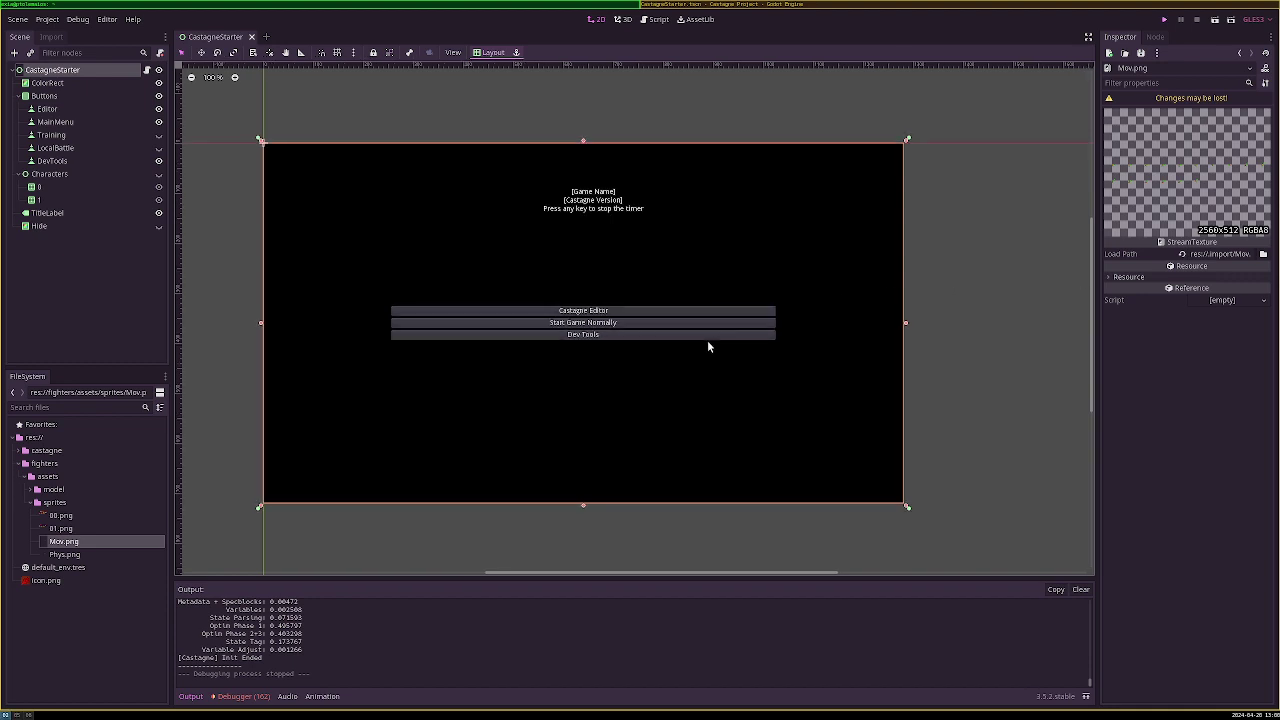
Run the project and open the Tuto2D.casp character in the Character Editor
key("F5")
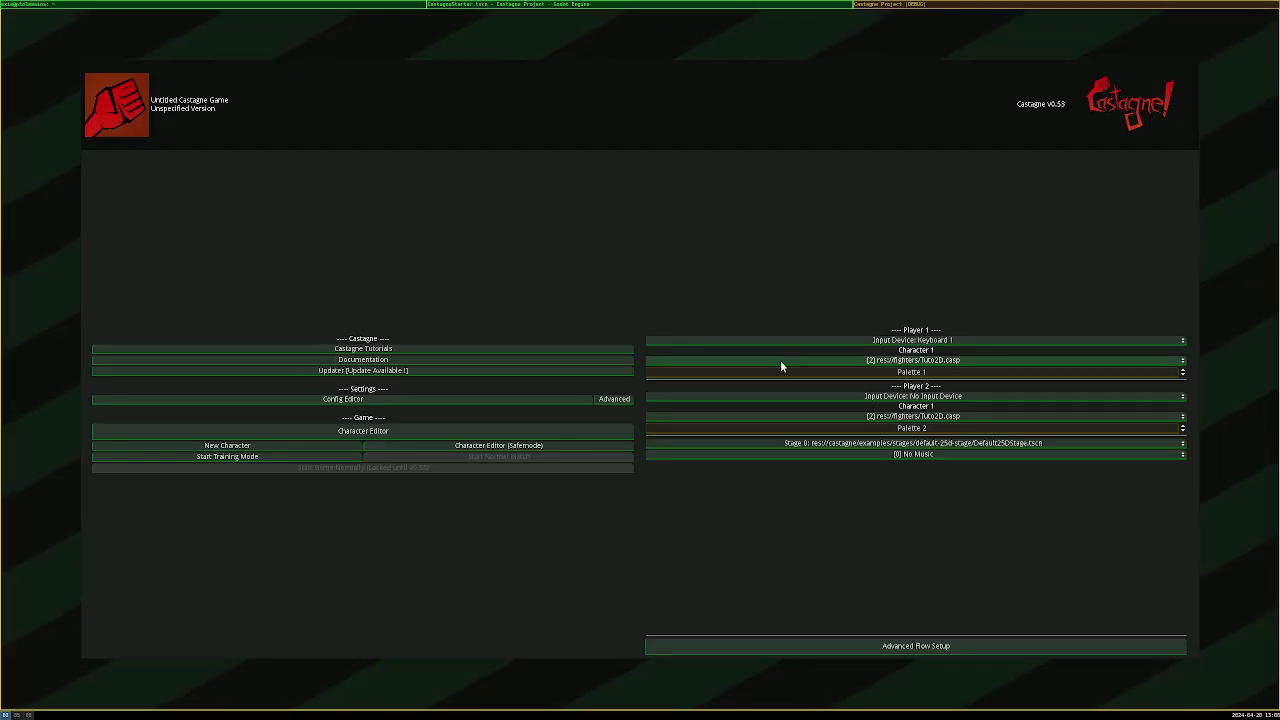
left_click(781, 361)
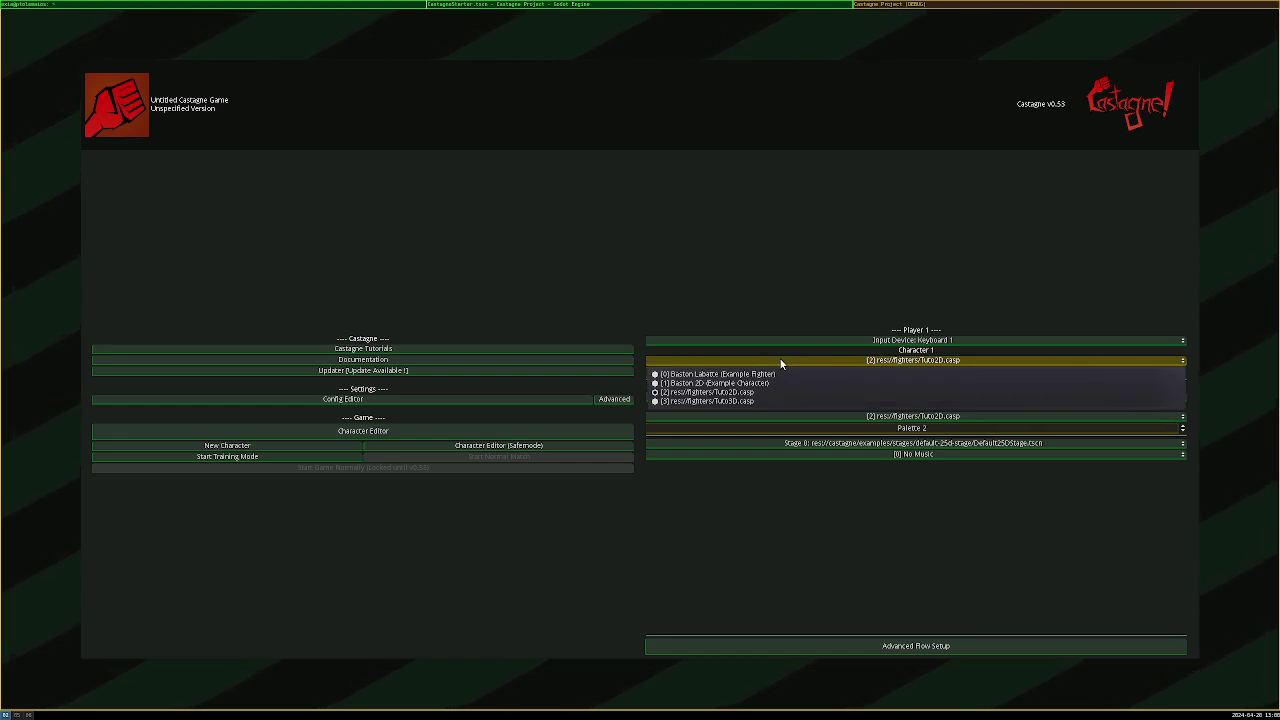
left_click(781, 361)
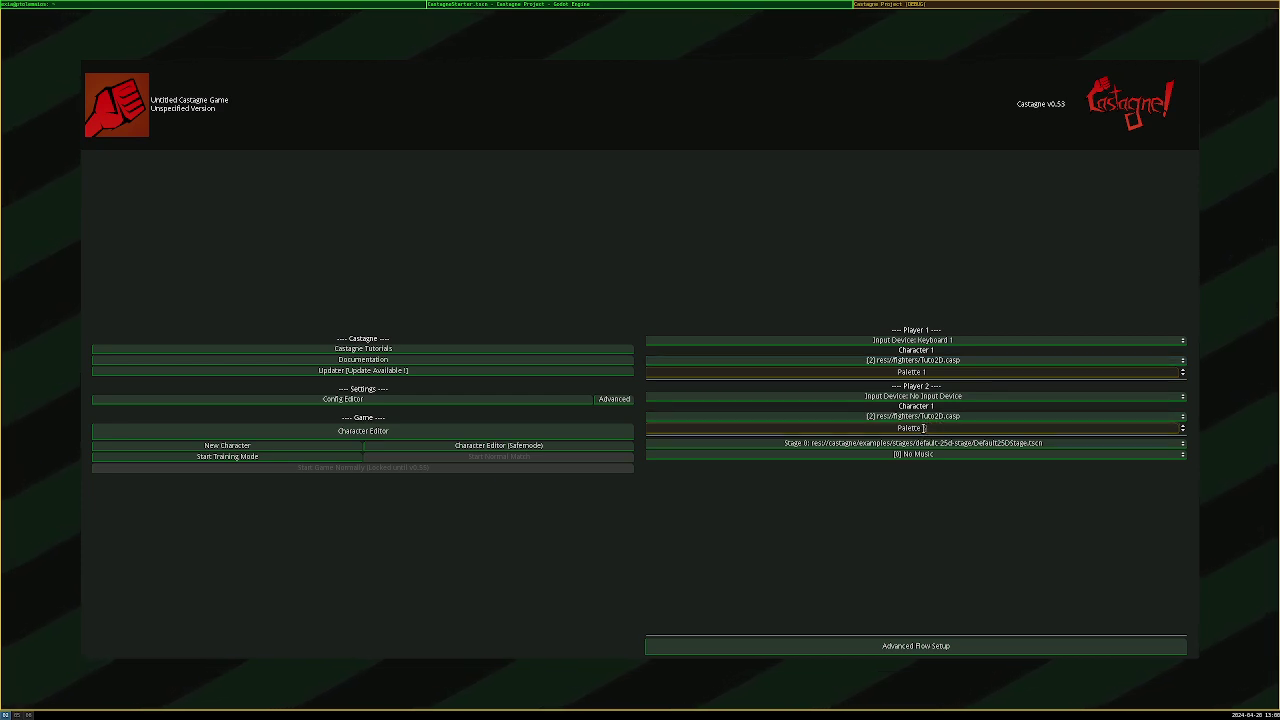
left_click(527, 431)
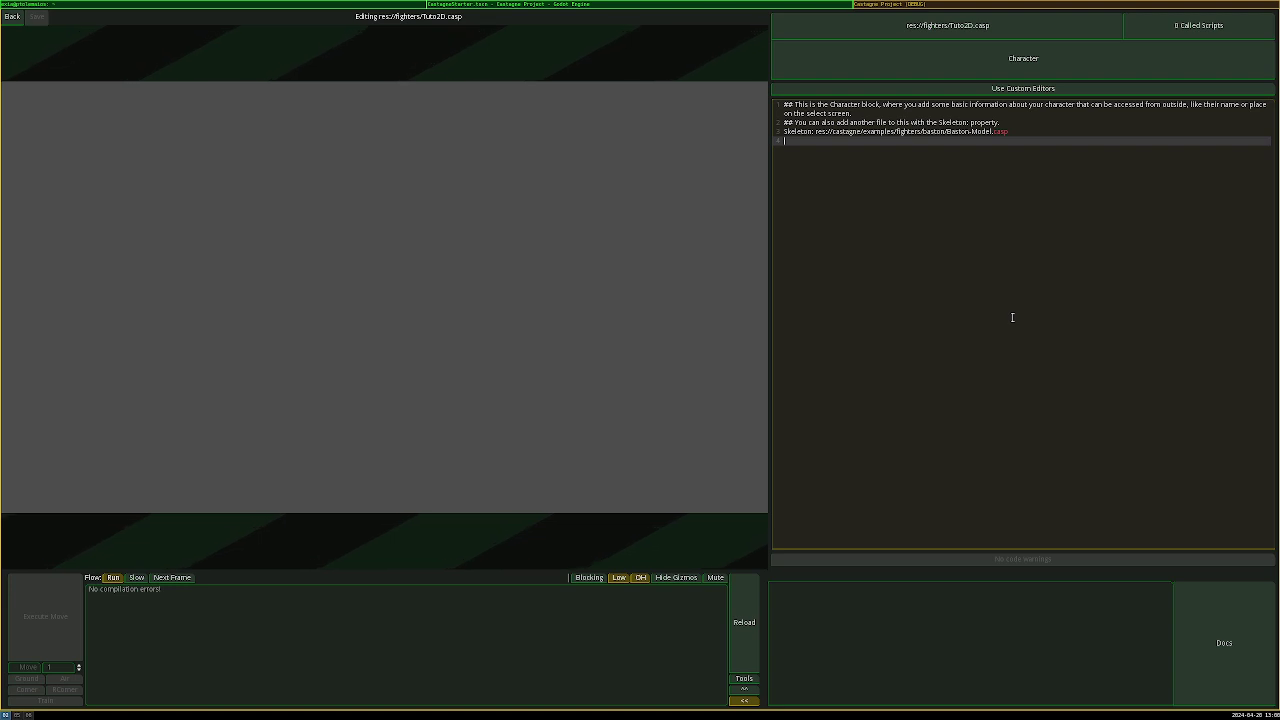
In the character's Graphics Settings, disable GRAPHICS_UseModel and enable GRAPHICS_UseSprites
left_click(985, 61)
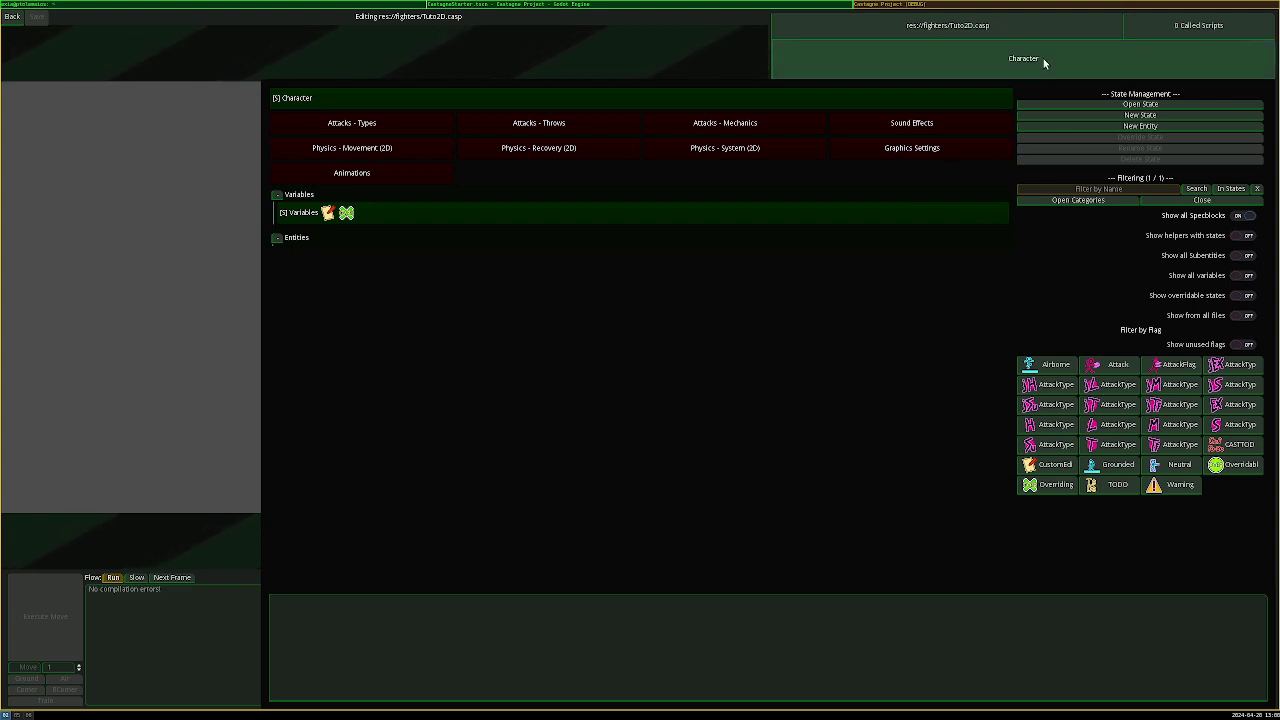
left_click(944, 150)
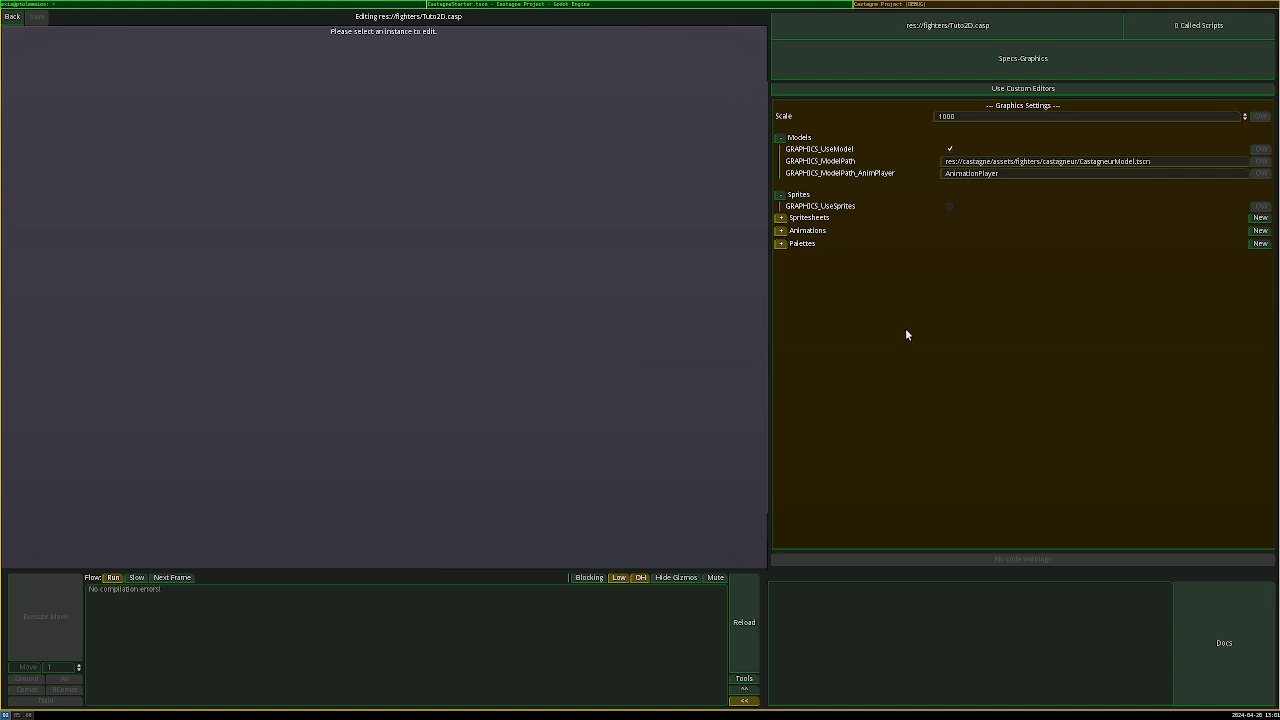
left_click(950, 149)
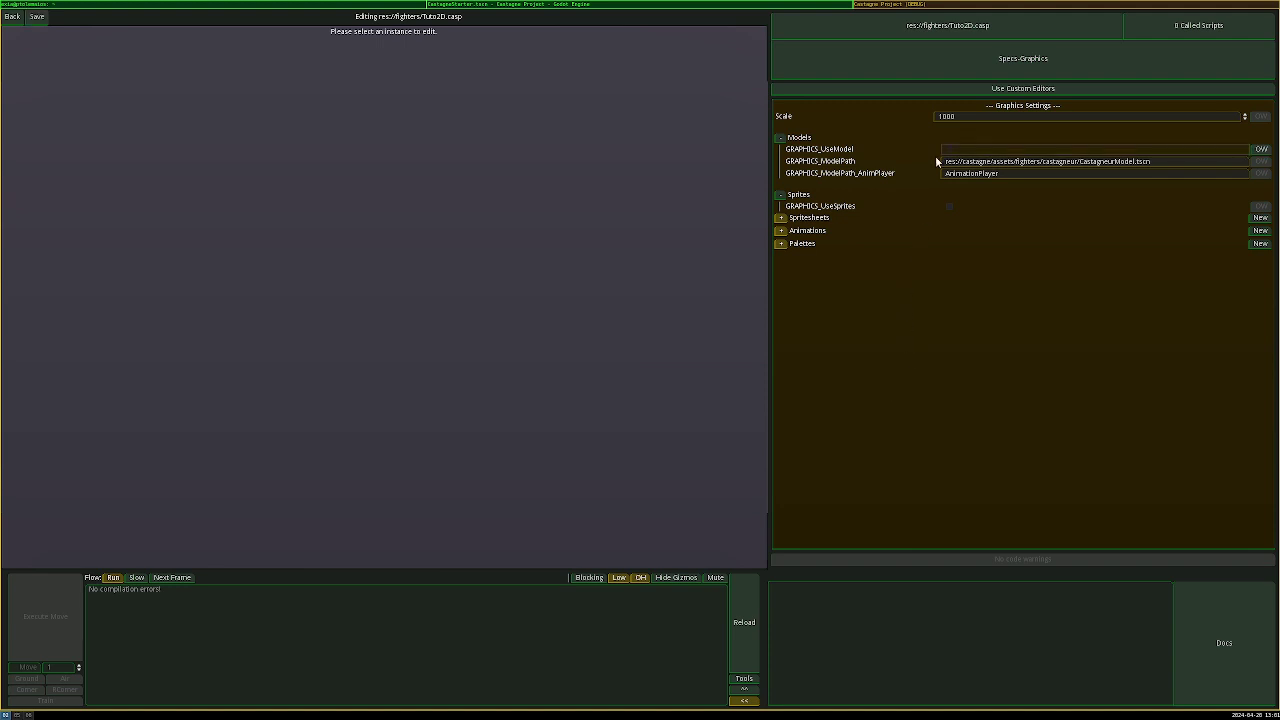
left_click(949, 206)
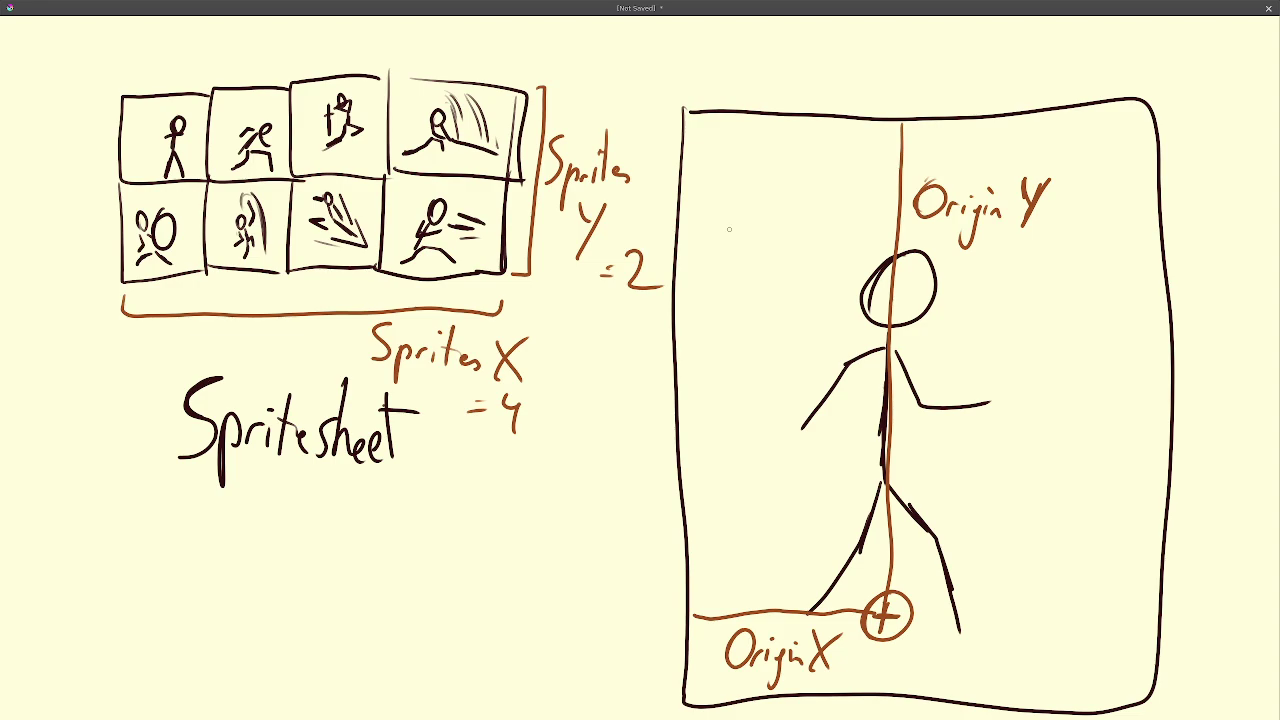
Return to the character editor and add a new spritesheet instance renamed as Mov
key("super+2")
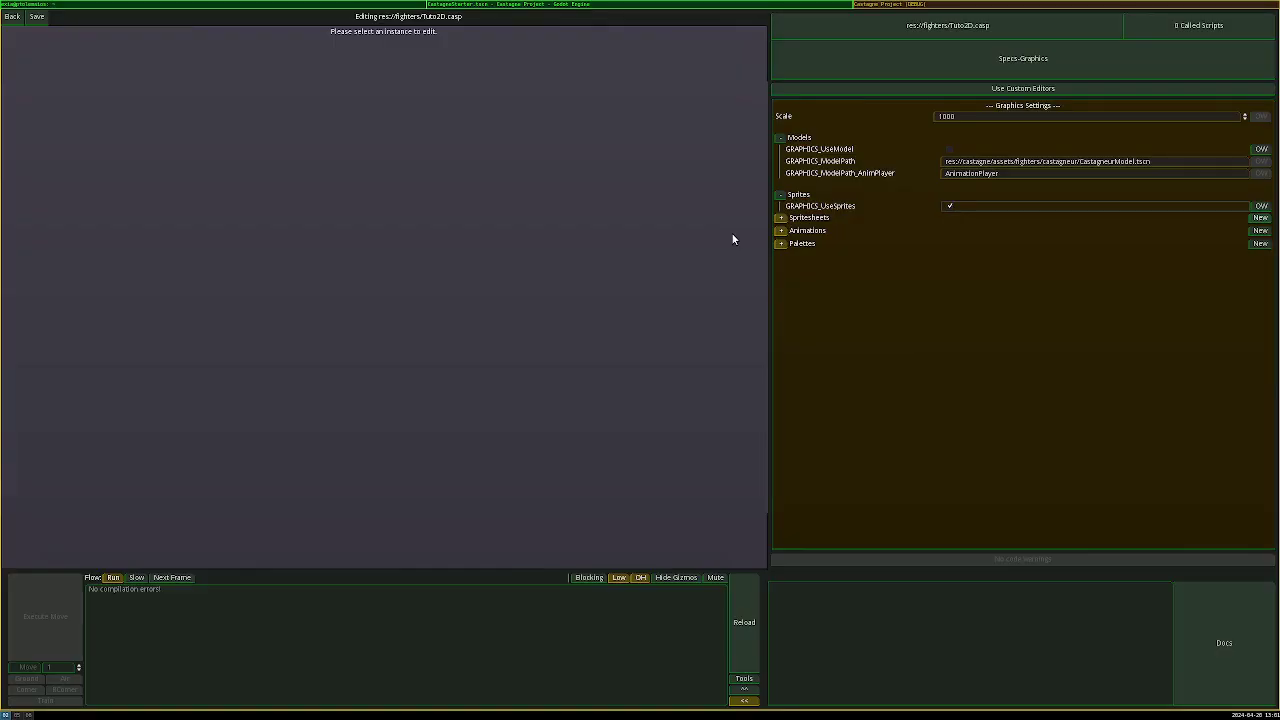
left_click(1261, 219)
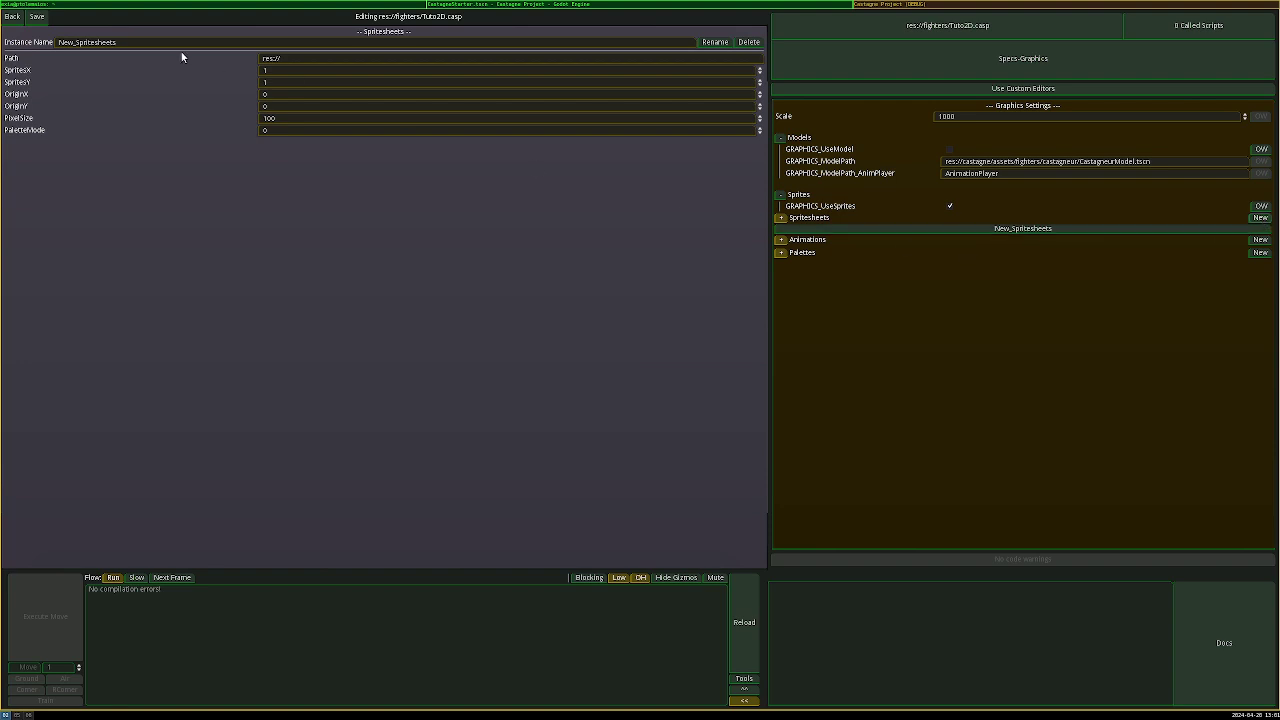
left_click_drag(140, 42, 58, 42)
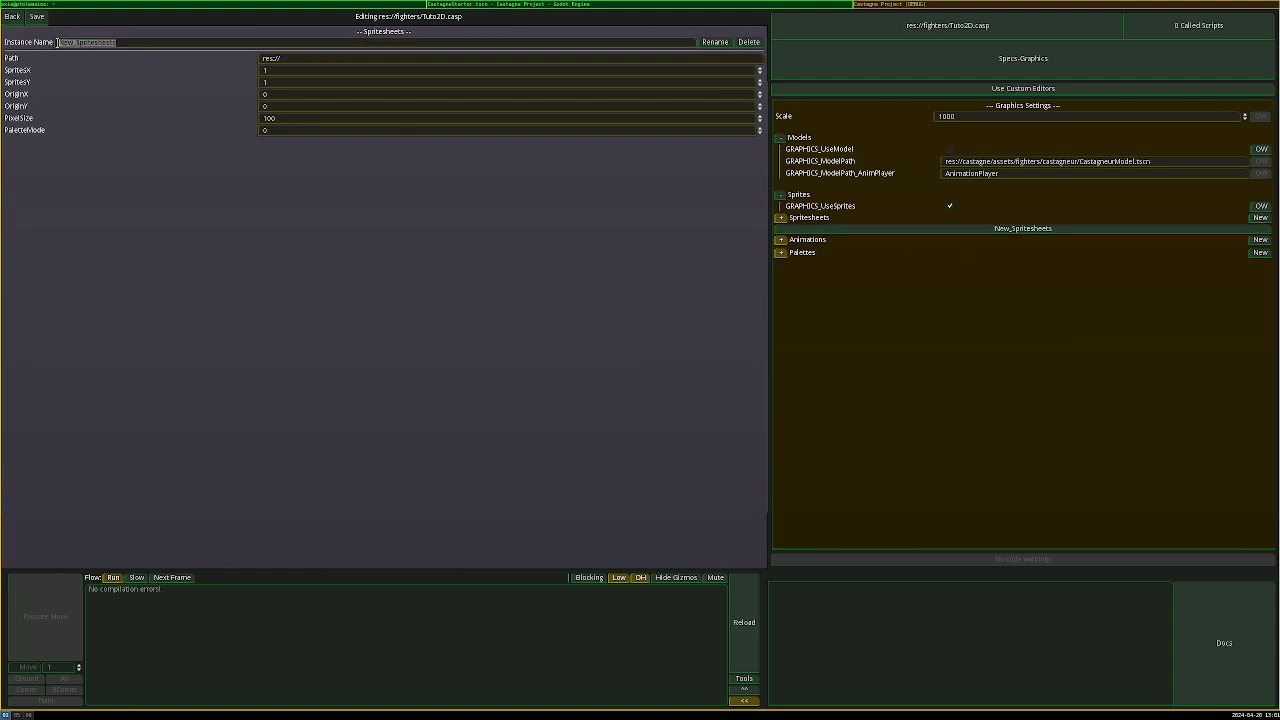
type("Mov")
left_click(707, 43)
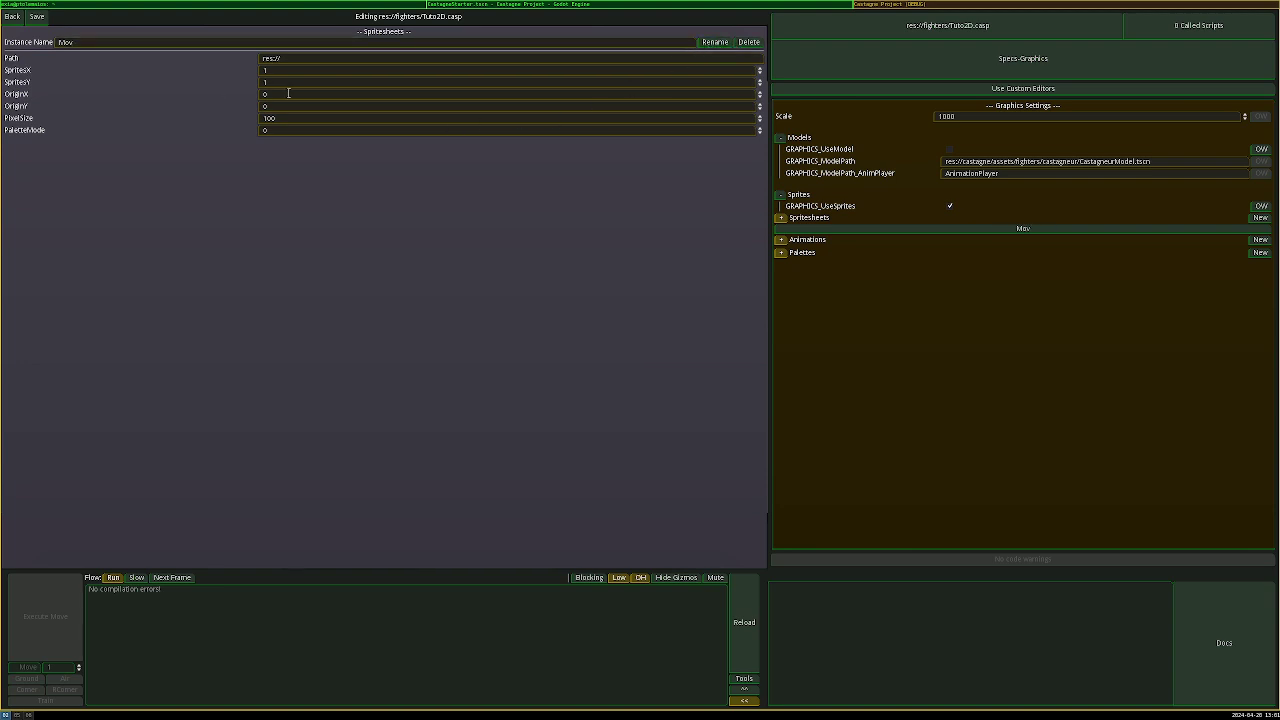
Copy the resource path of Mov.png from the Godot editor and set it as the Mov spritesheet's Path
left_click(762, 5)
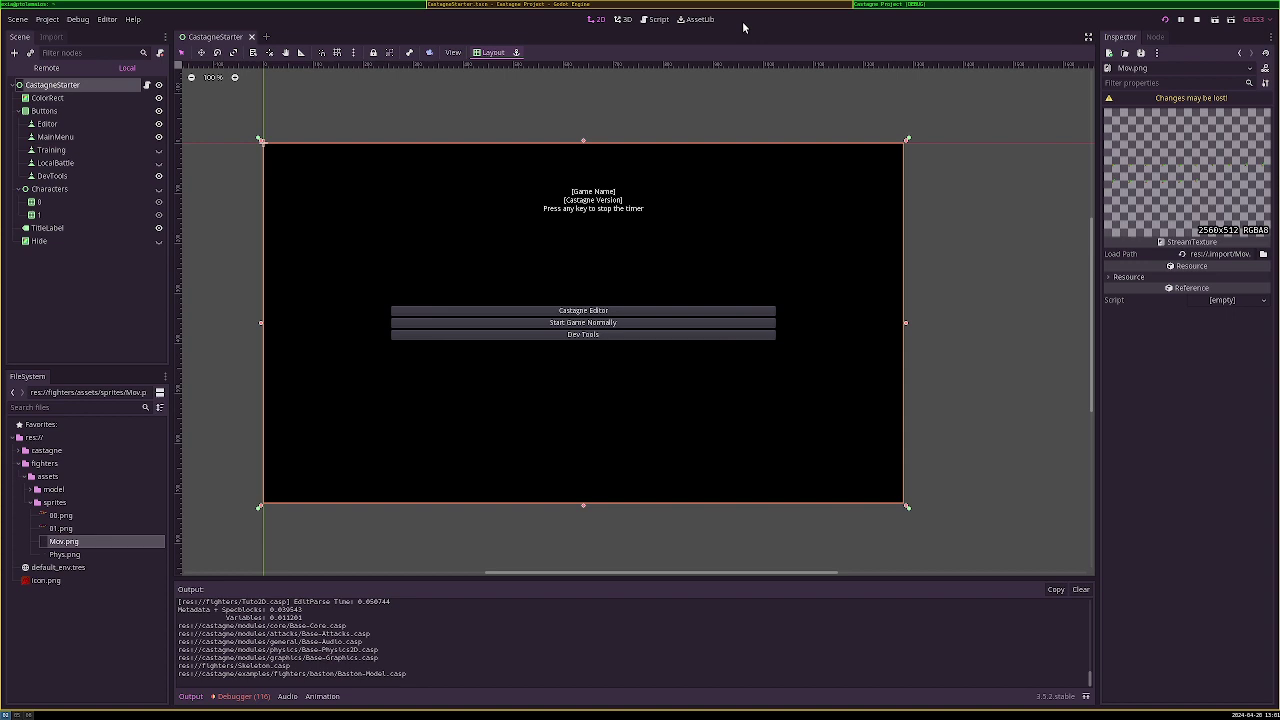
right_click(77, 542)
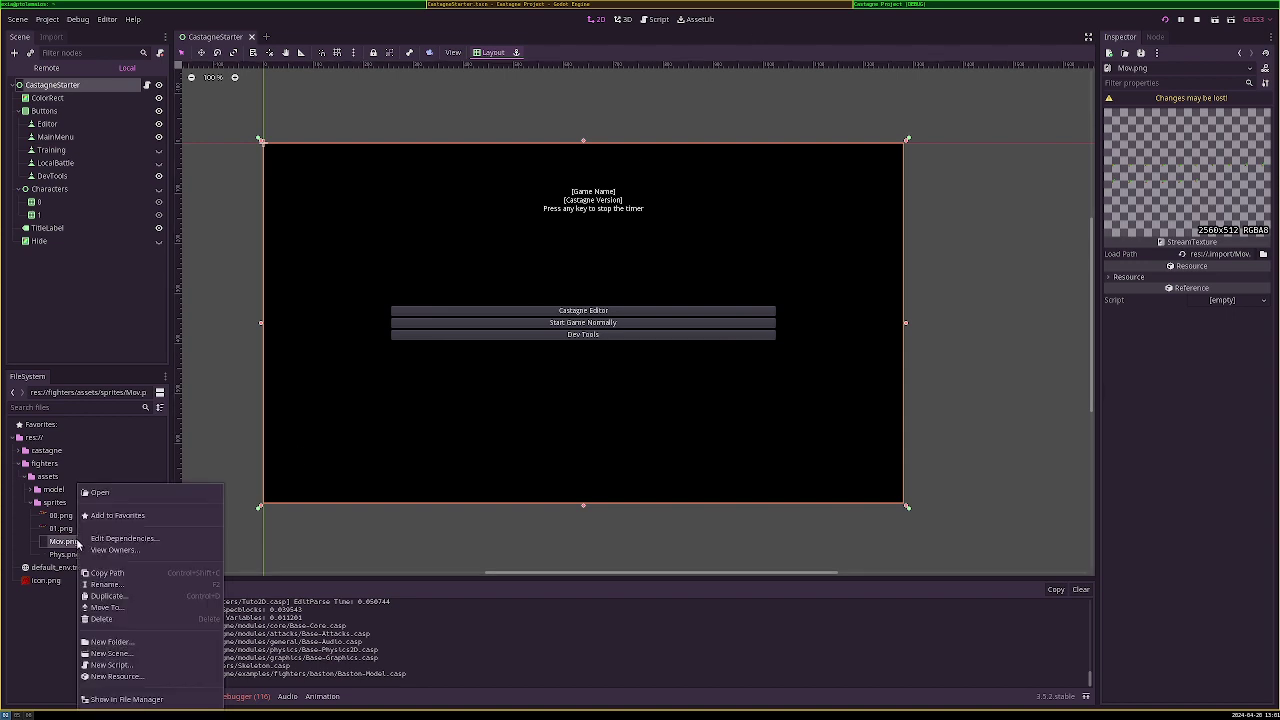
left_click(123, 572)
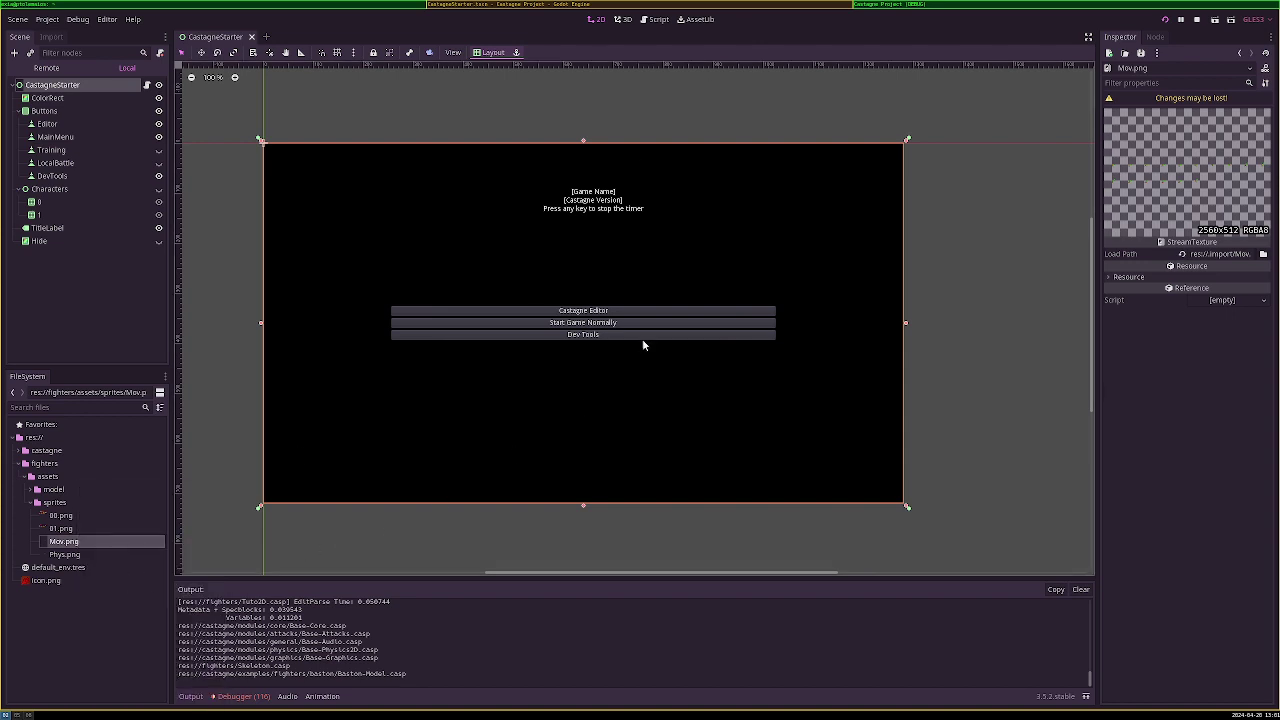
right_click(89, 545)
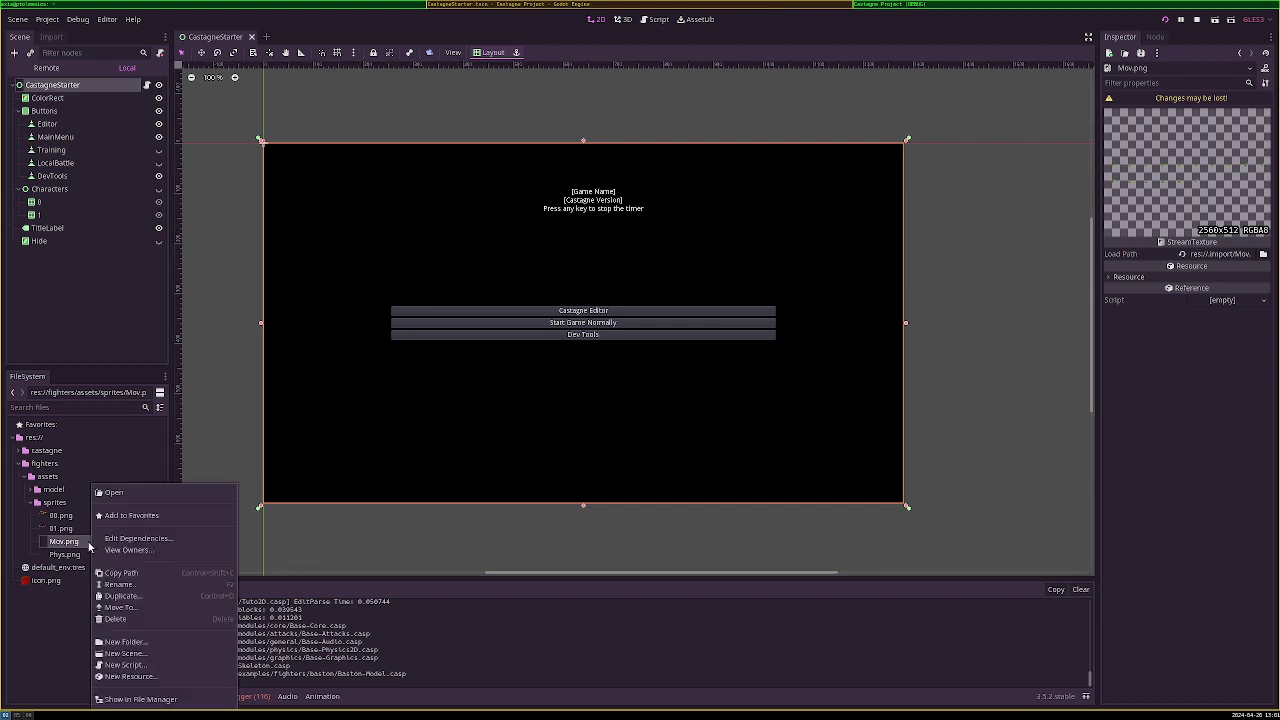
left_click(120, 573)
left_click(908, 5)
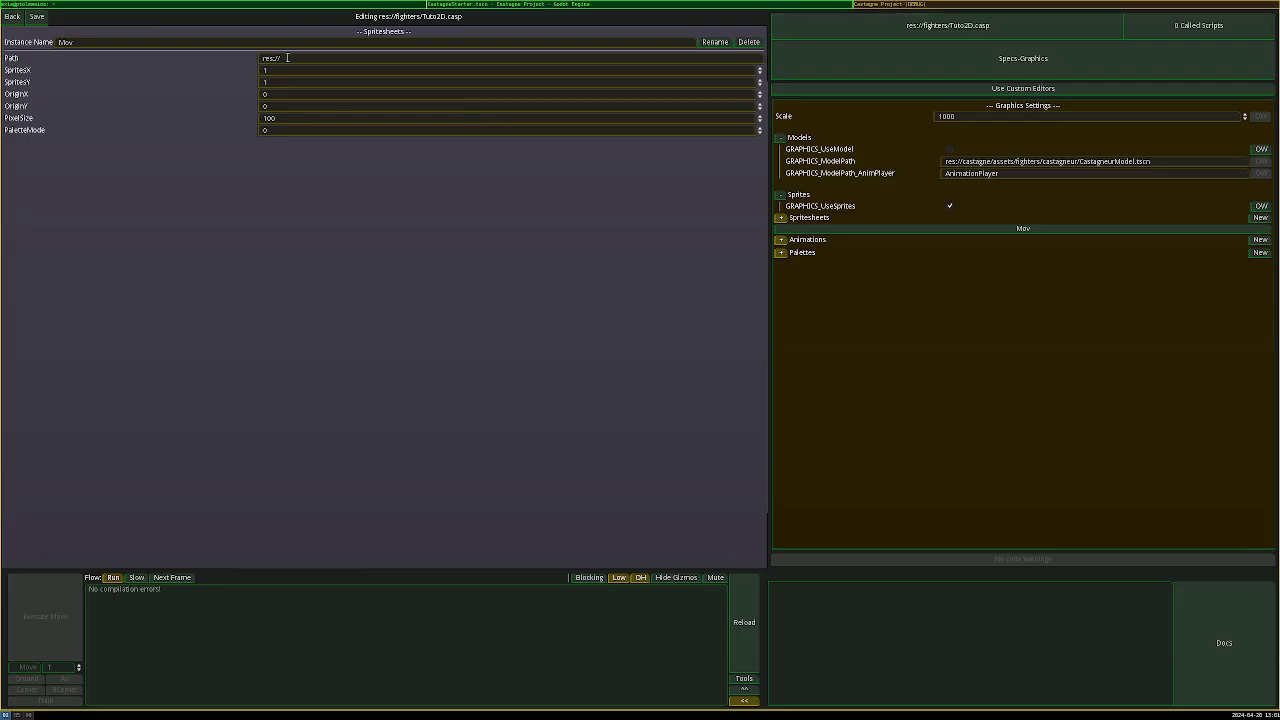
left_click(235, 57)
key("ctrl+v")
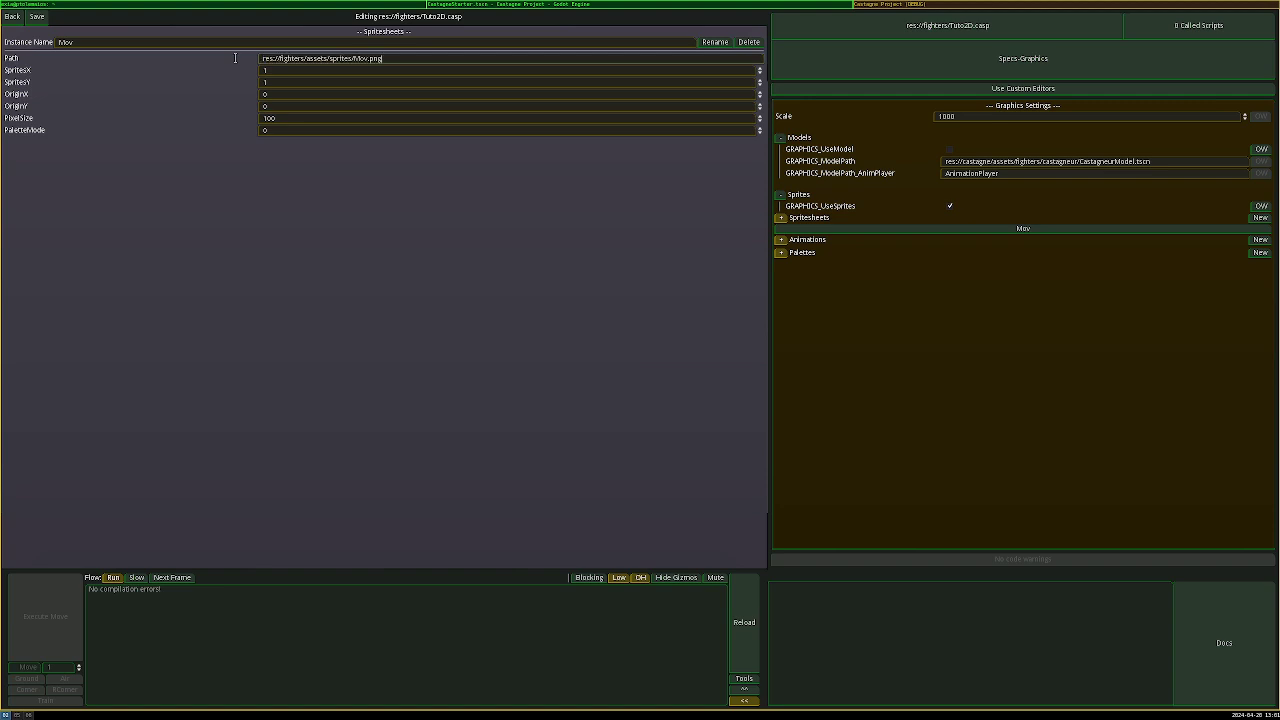
Reload the character to preview the spritesheet, and reopen the Mov spritesheet's settings
left_click(755, 604)
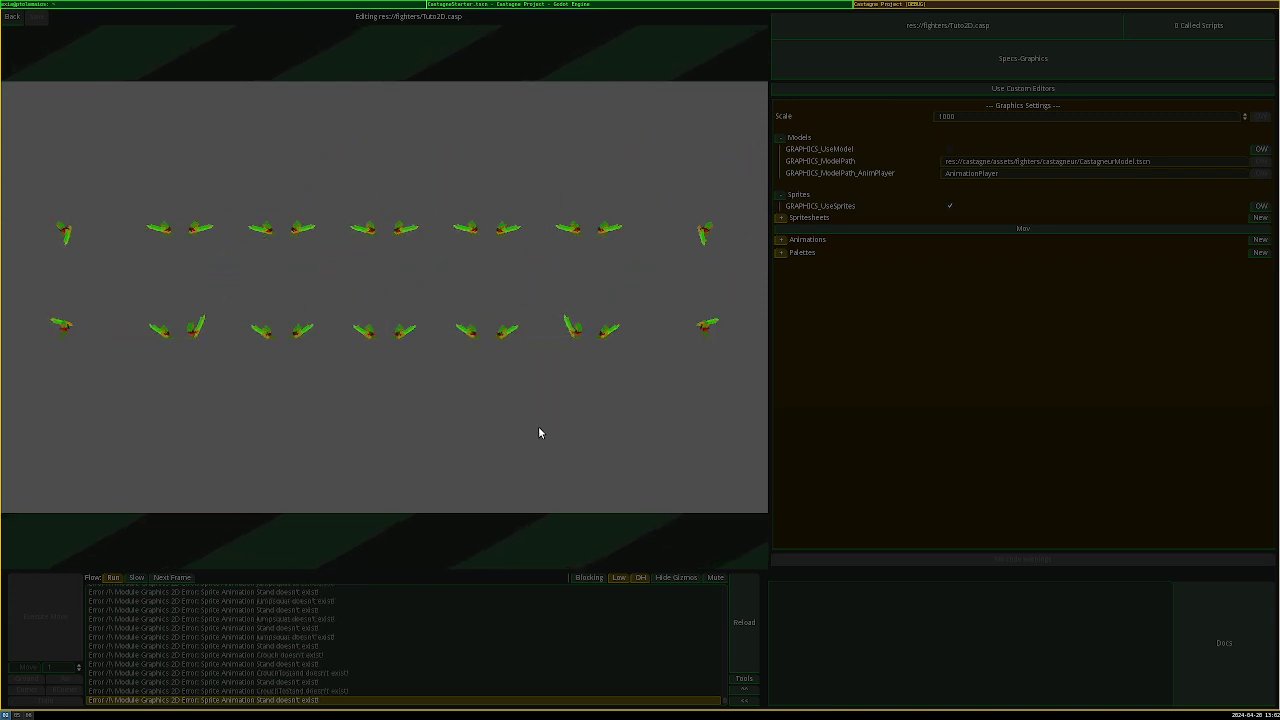
left_click(744, 700)
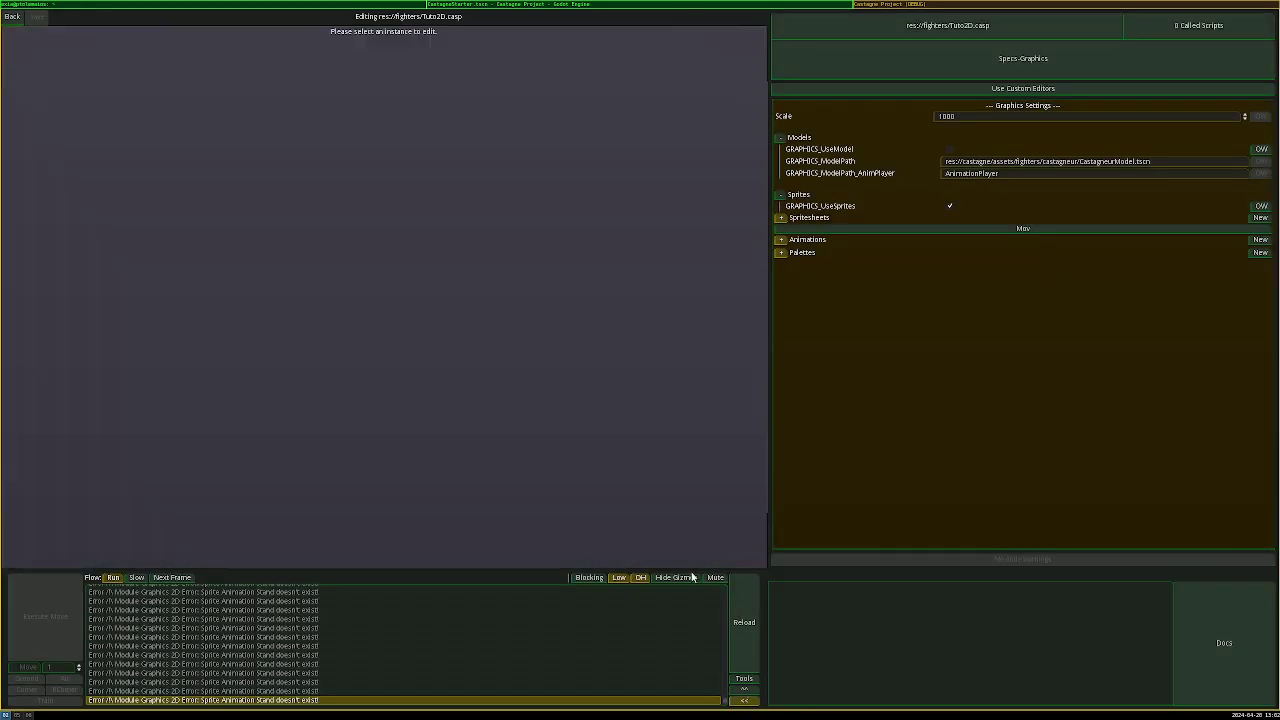
left_click(887, 228)
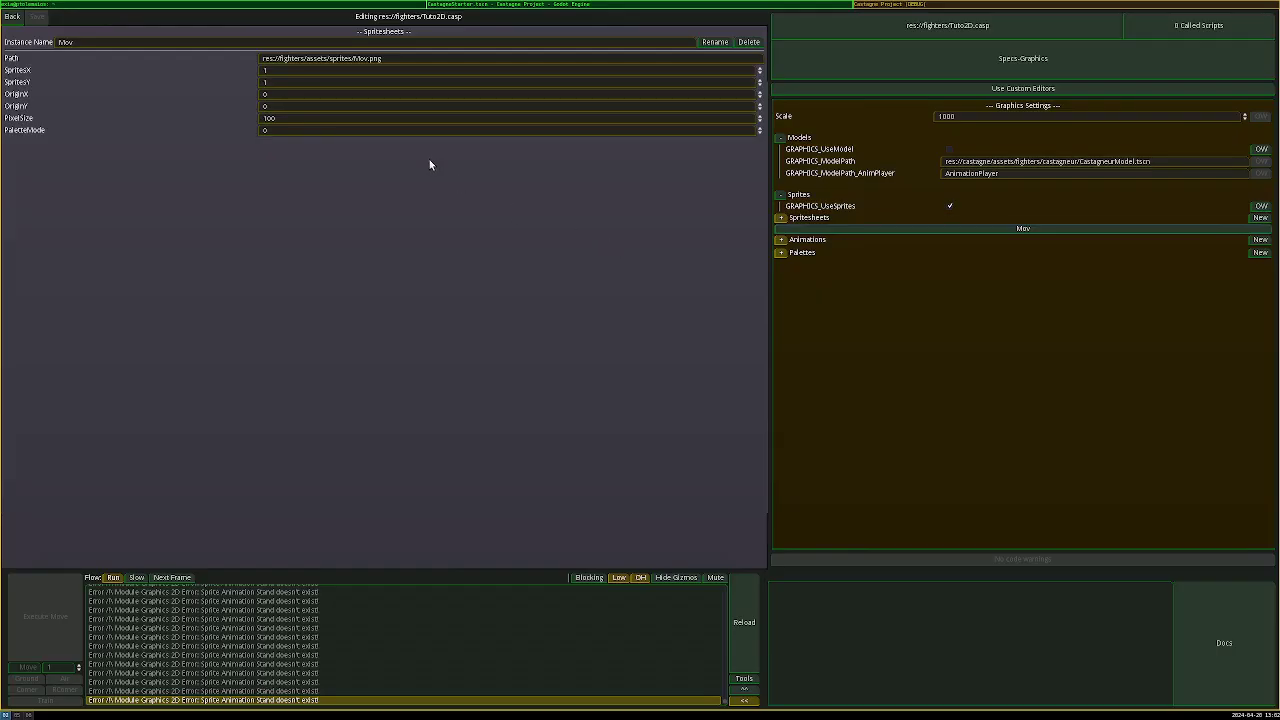
Count the sprites in an enlarged Mov.png preview in Godot, and set the Mov spritesheet's SpritesX to 10 and SpritesY to its number of rows
left_click(570, 6)
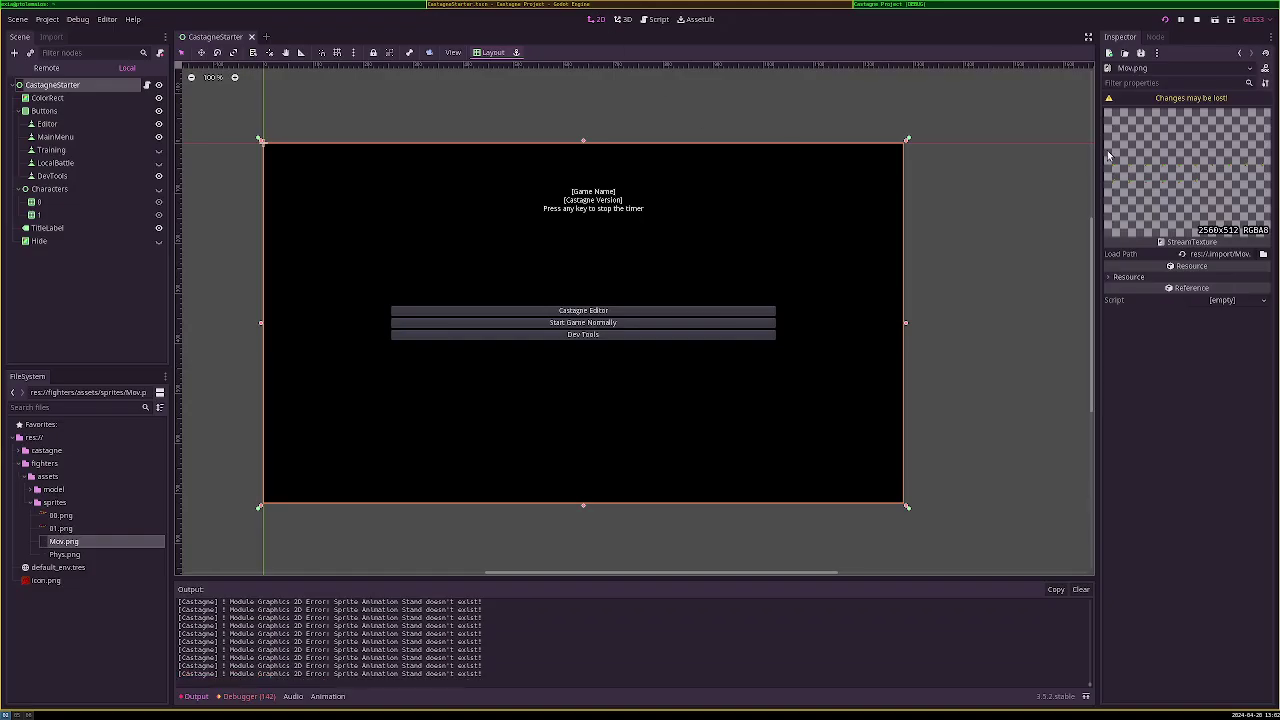
left_click_drag(1098, 160, 622, 191)
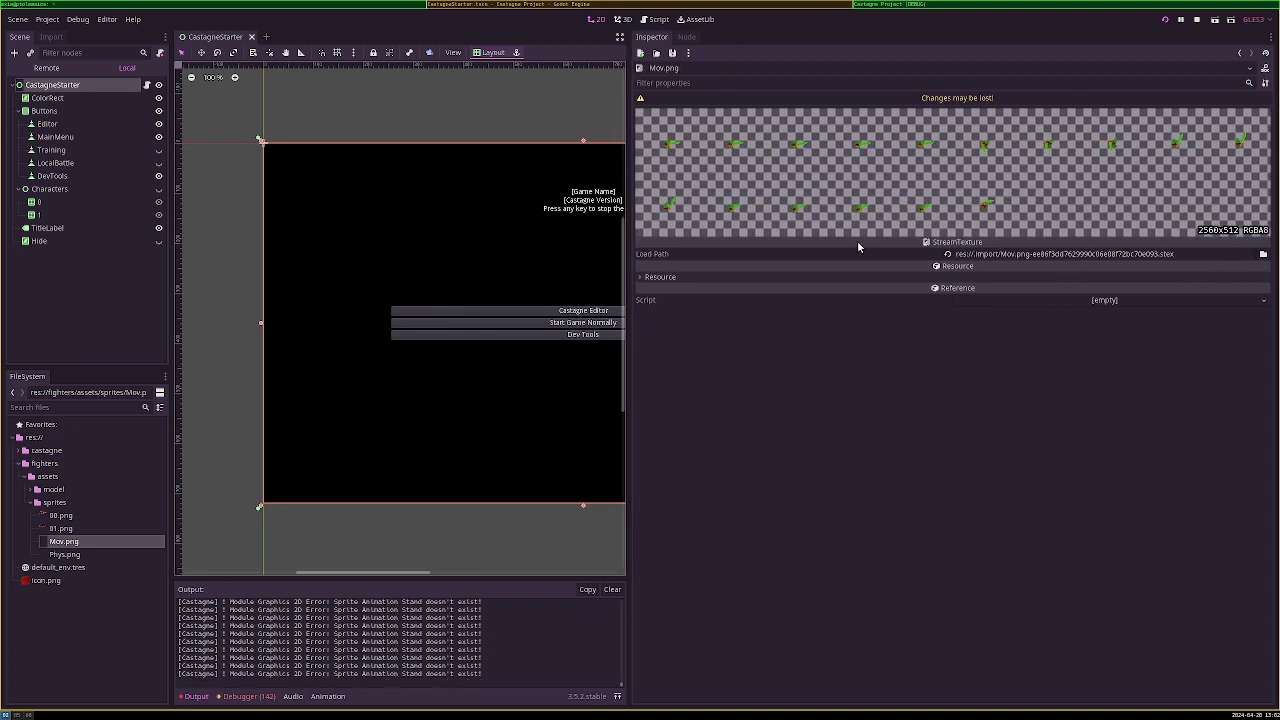
scroll(712, 5, "down", 1)
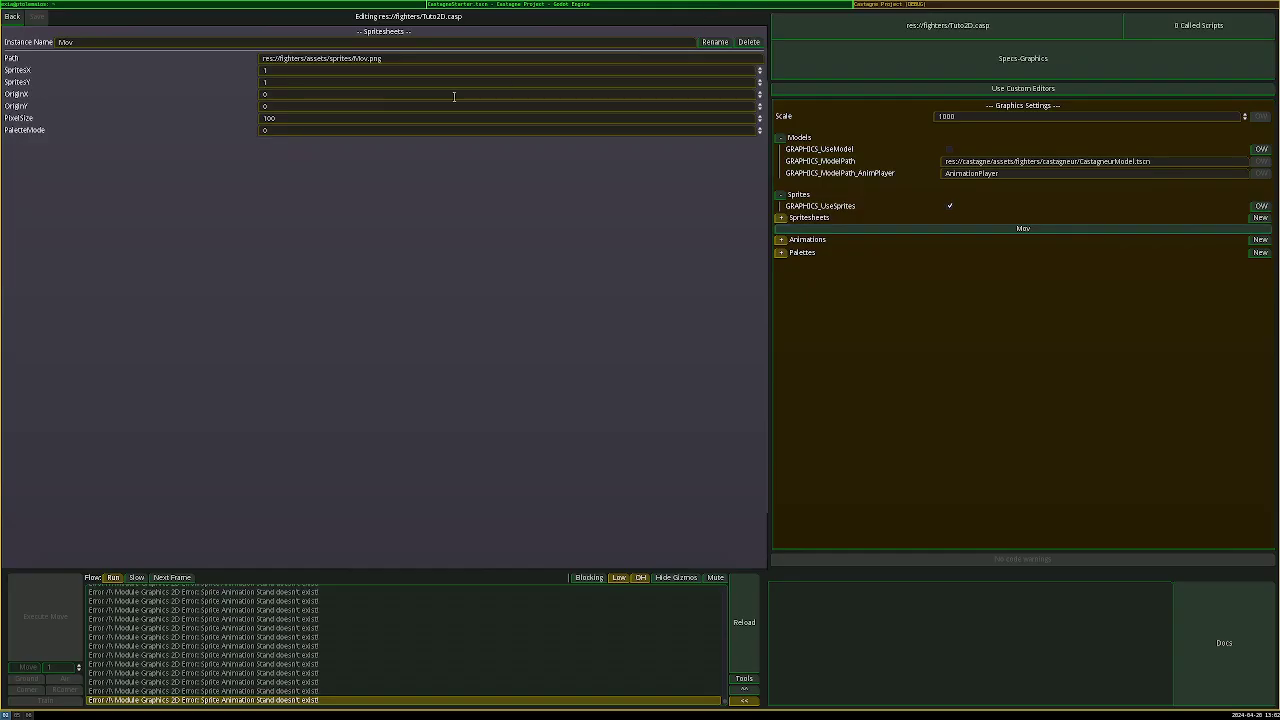
left_click(277, 72)
type("0")
left_click(279, 82)
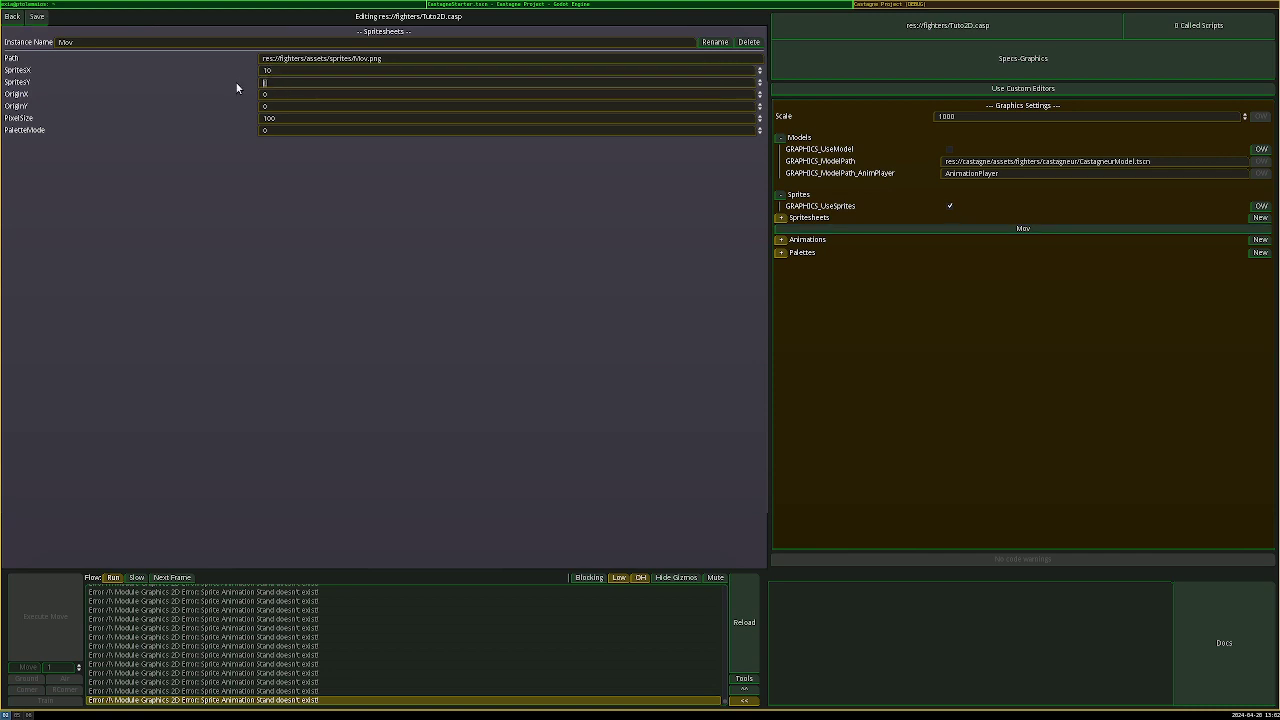
Reload the character and test the sprite display in the game preview by moving, crouching and jumping
left_click(746, 701)
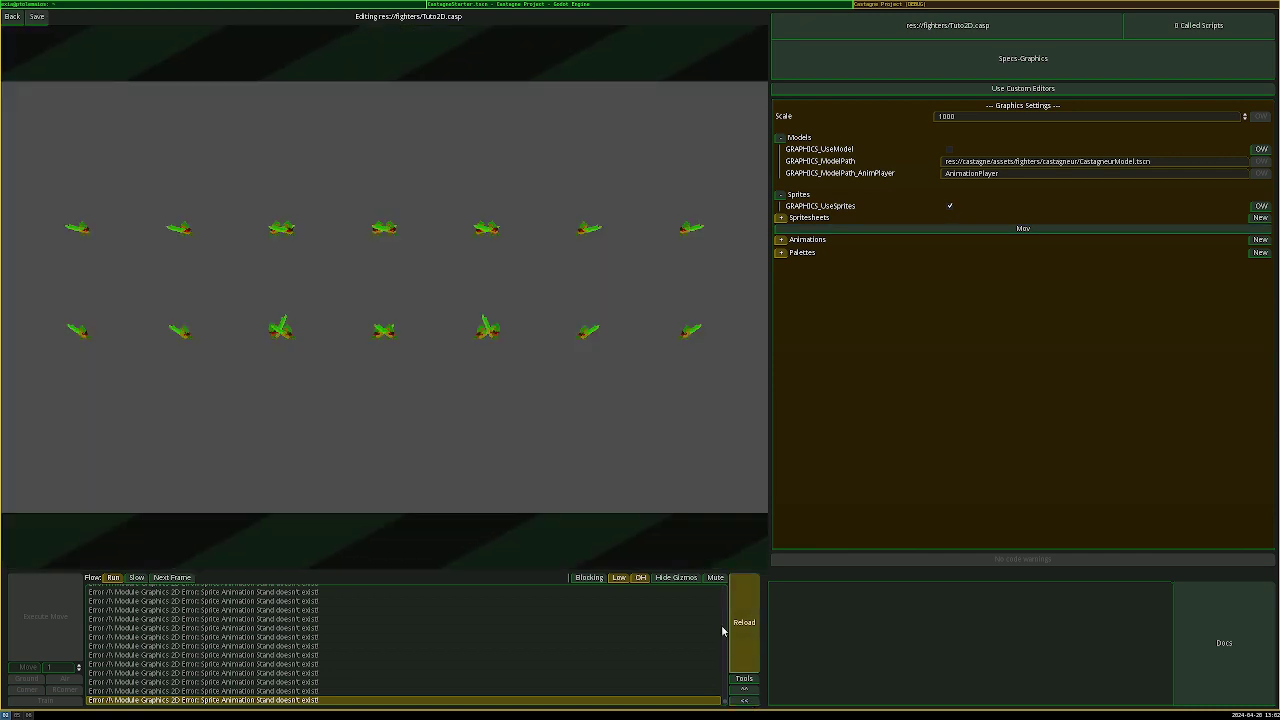
left_click(578, 427)
key("Left")
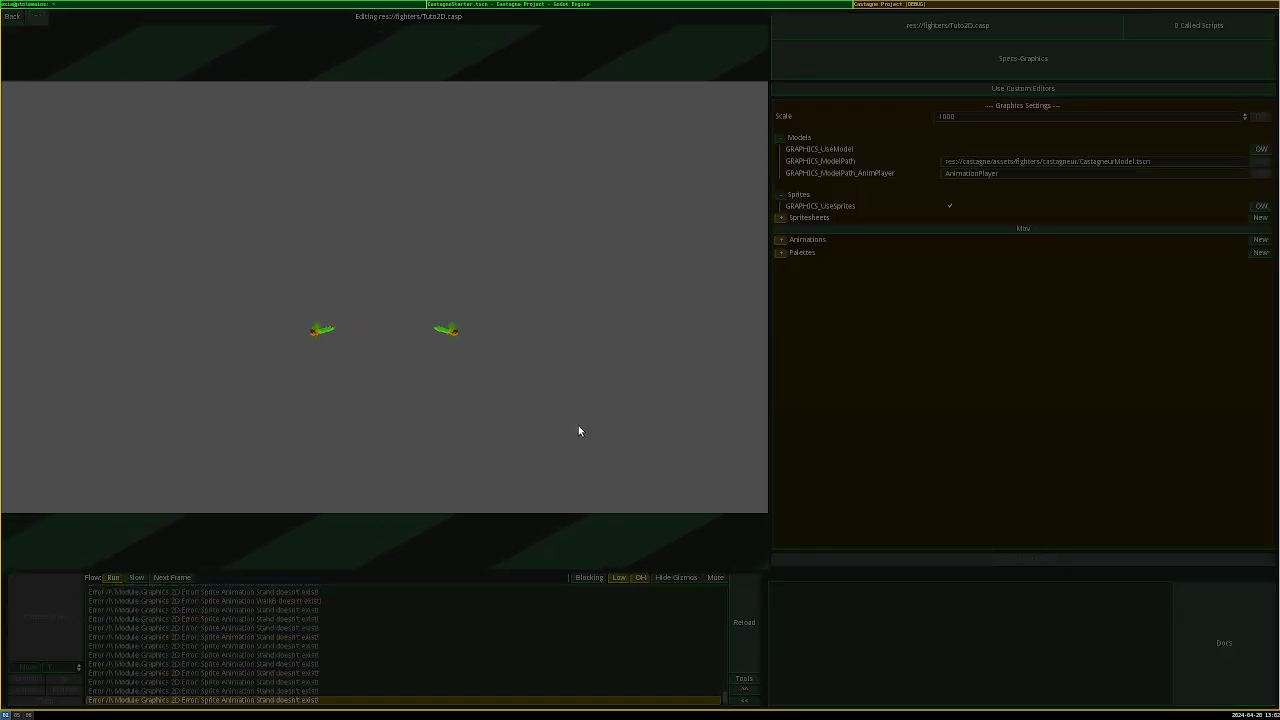
key("Right")
key("Up")
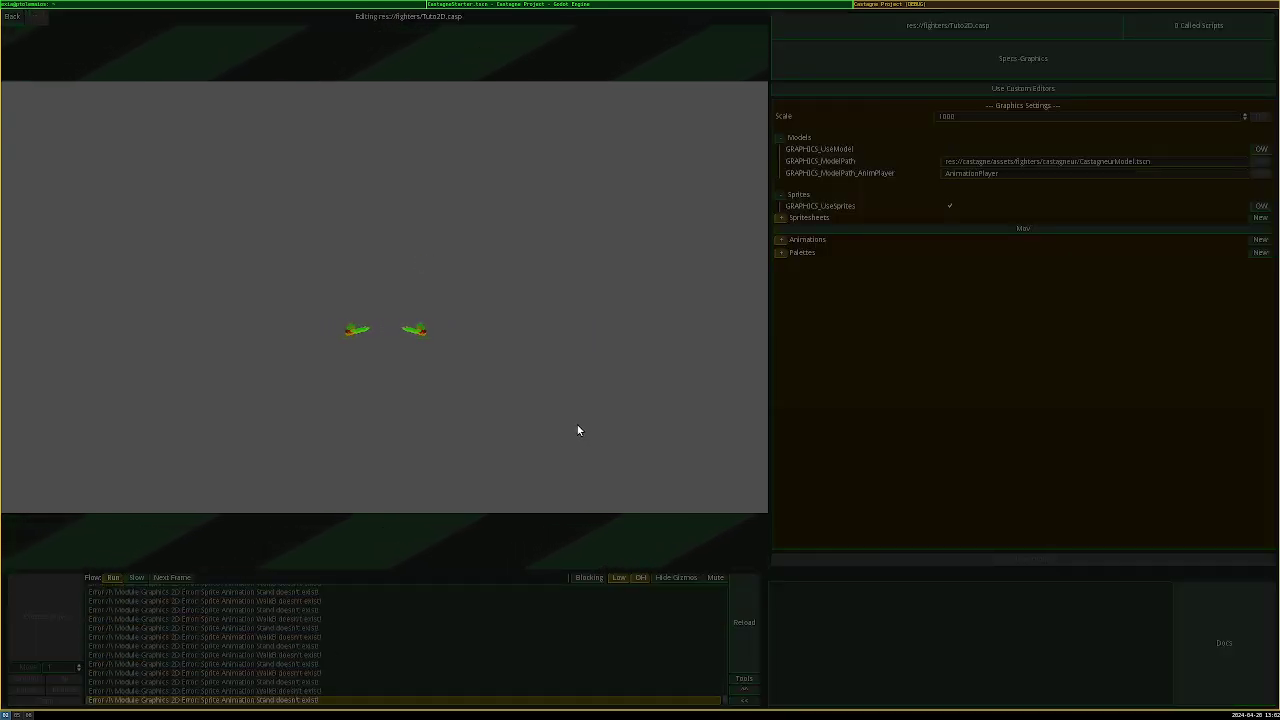
key("Up")
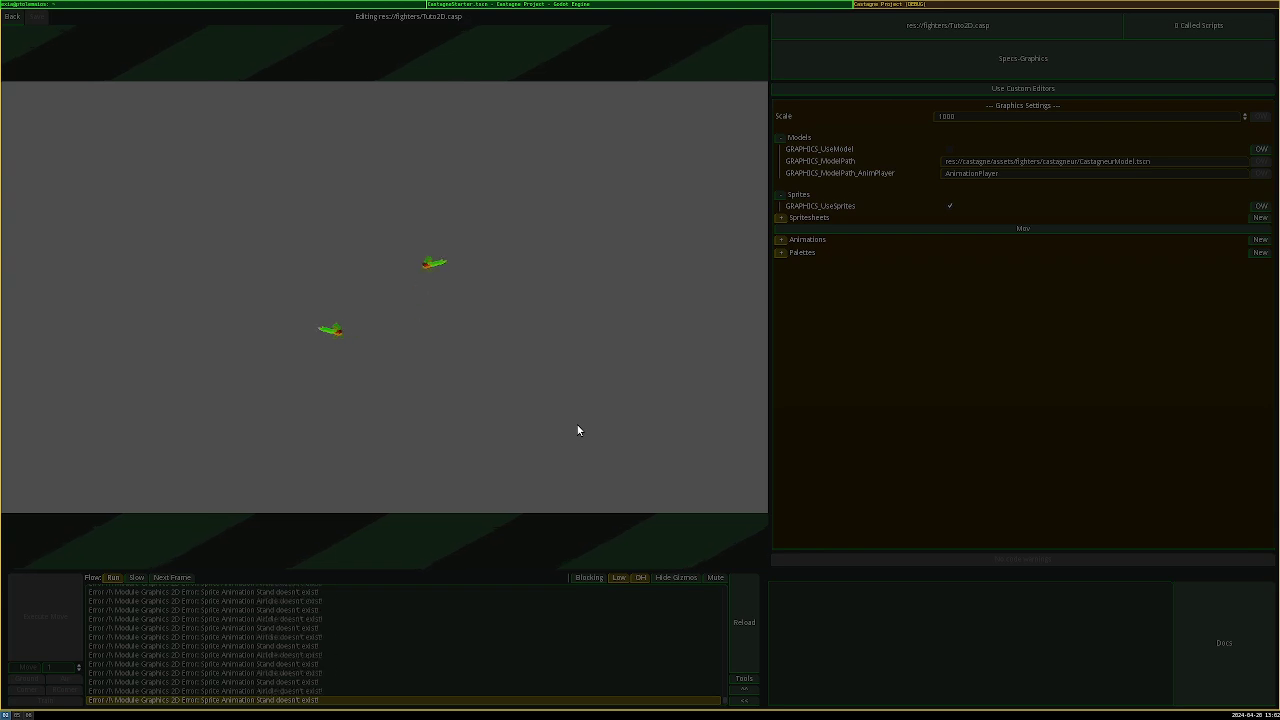
key("Down")
key("Left")
key("Up")
key("Right")
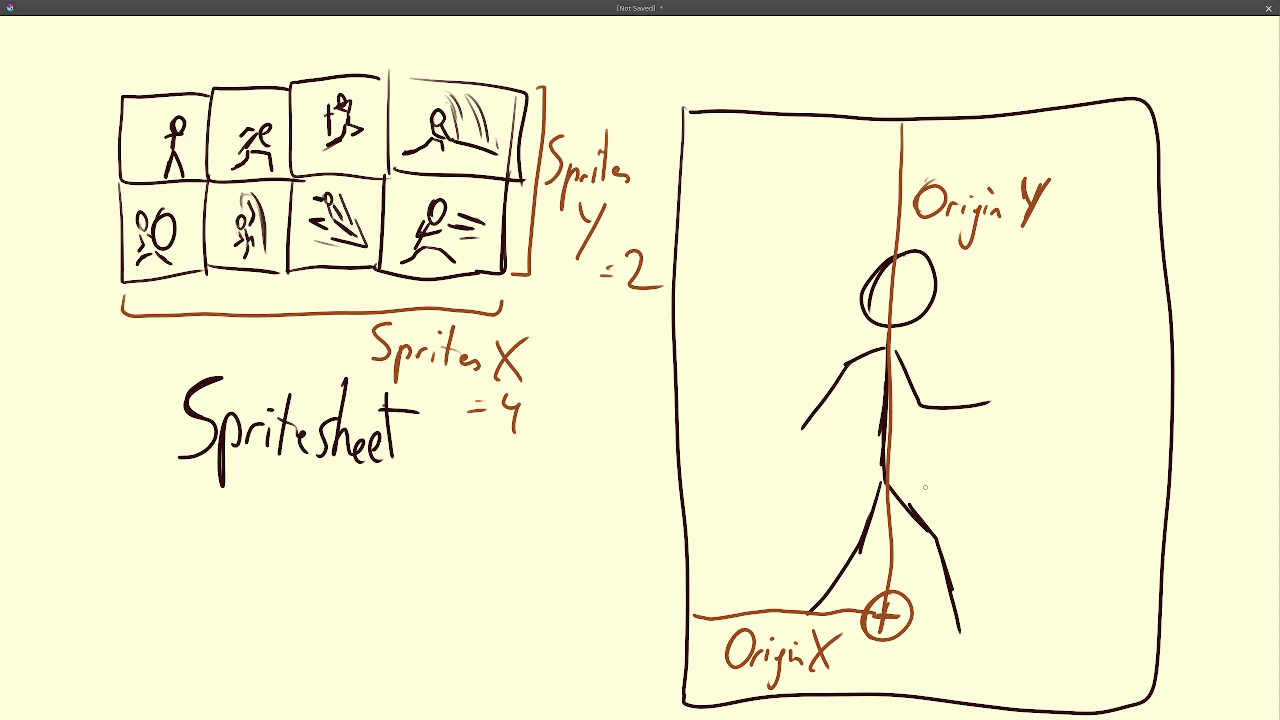
Switch to the Godot editor and examine the size and placement of the sprites in the Mov.png preview
key("super+2")
left_click(777, 3)
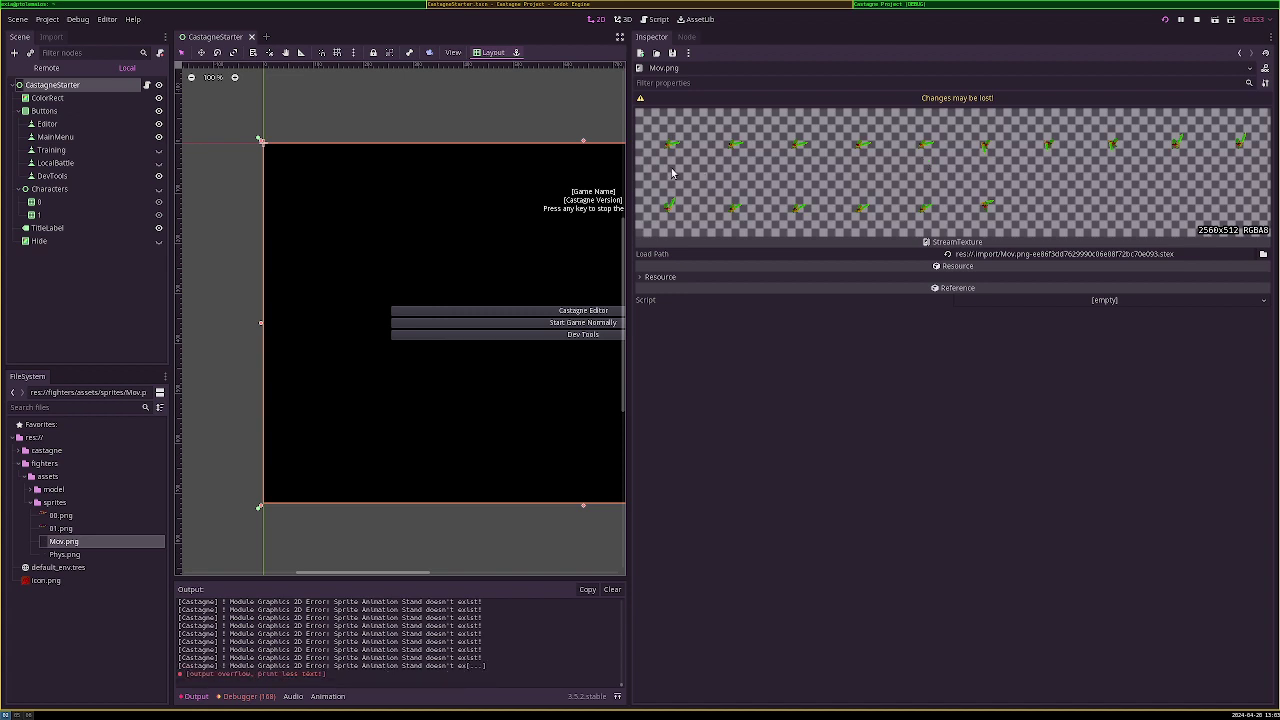
scroll(786, 4, "down", 1)
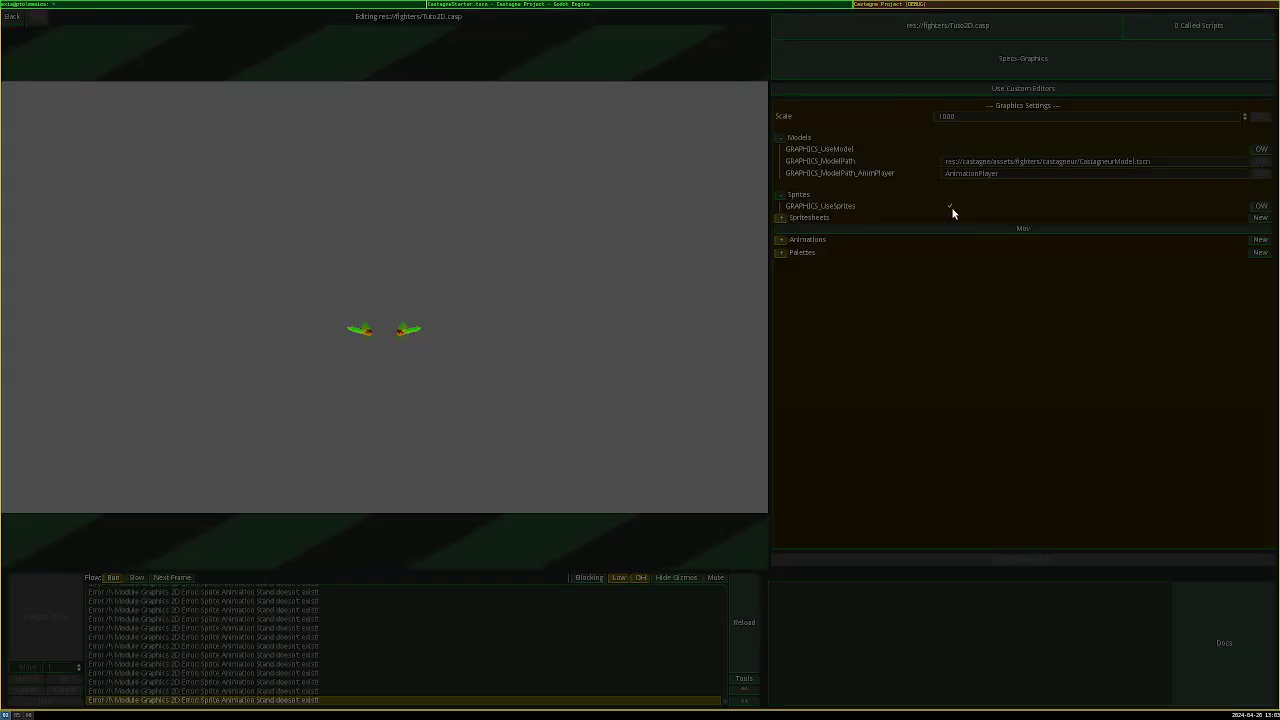
Set the Mov spritesheet's OriginX to 128 and OriginY to 196
left_click(876, 230)
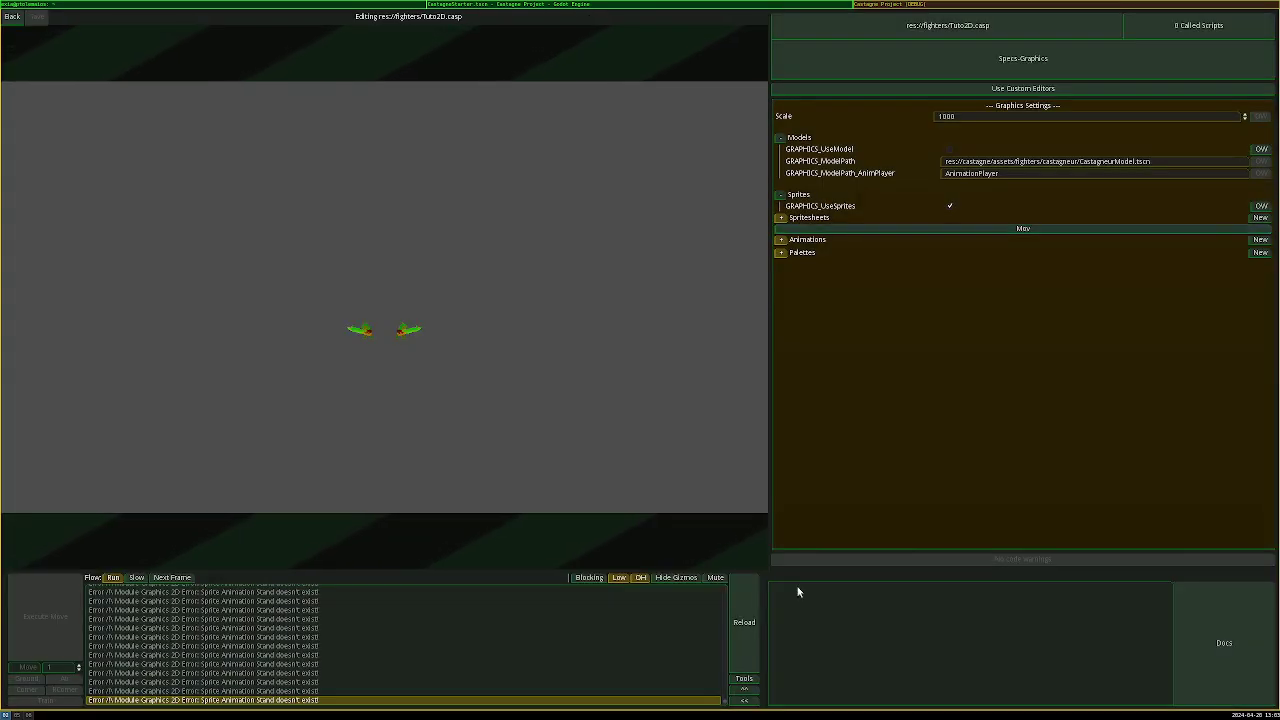
left_click(746, 705)
left_click(264, 94)
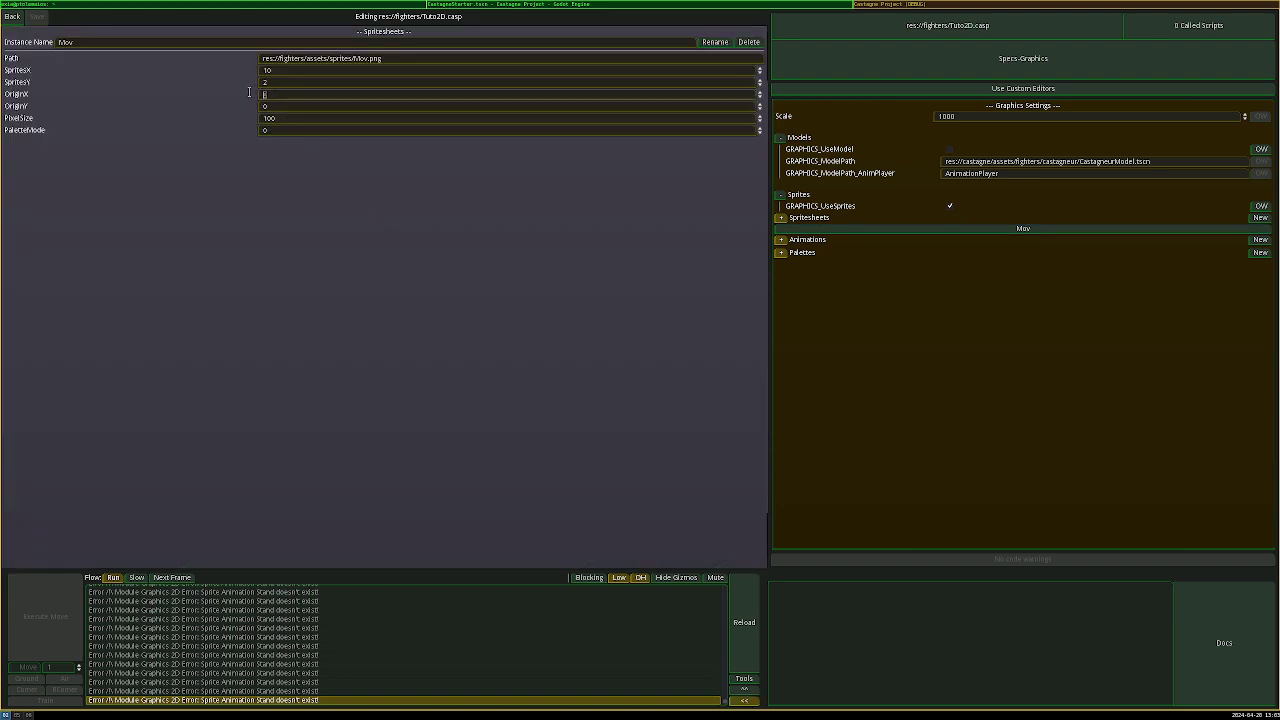
type("128")
left_click_drag(278, 106, 252, 107)
type("1*9")
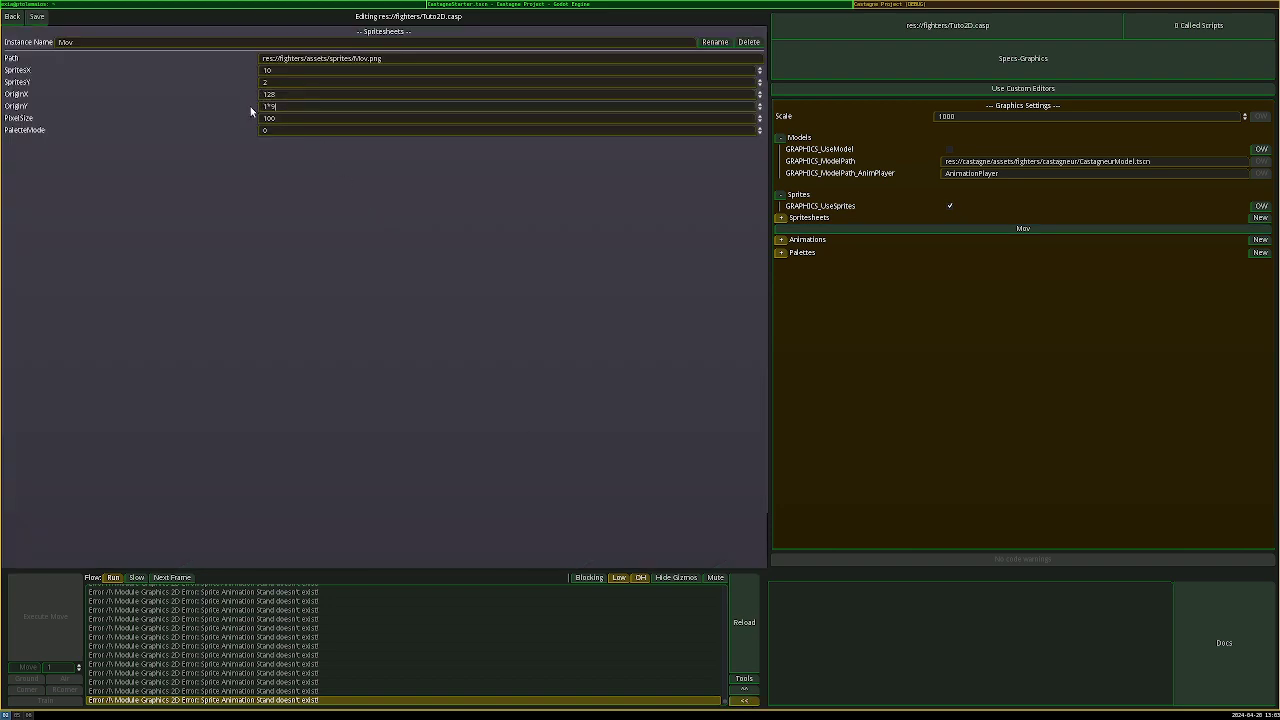
double_click(274, 105)
type("196")
left_click(318, 118)
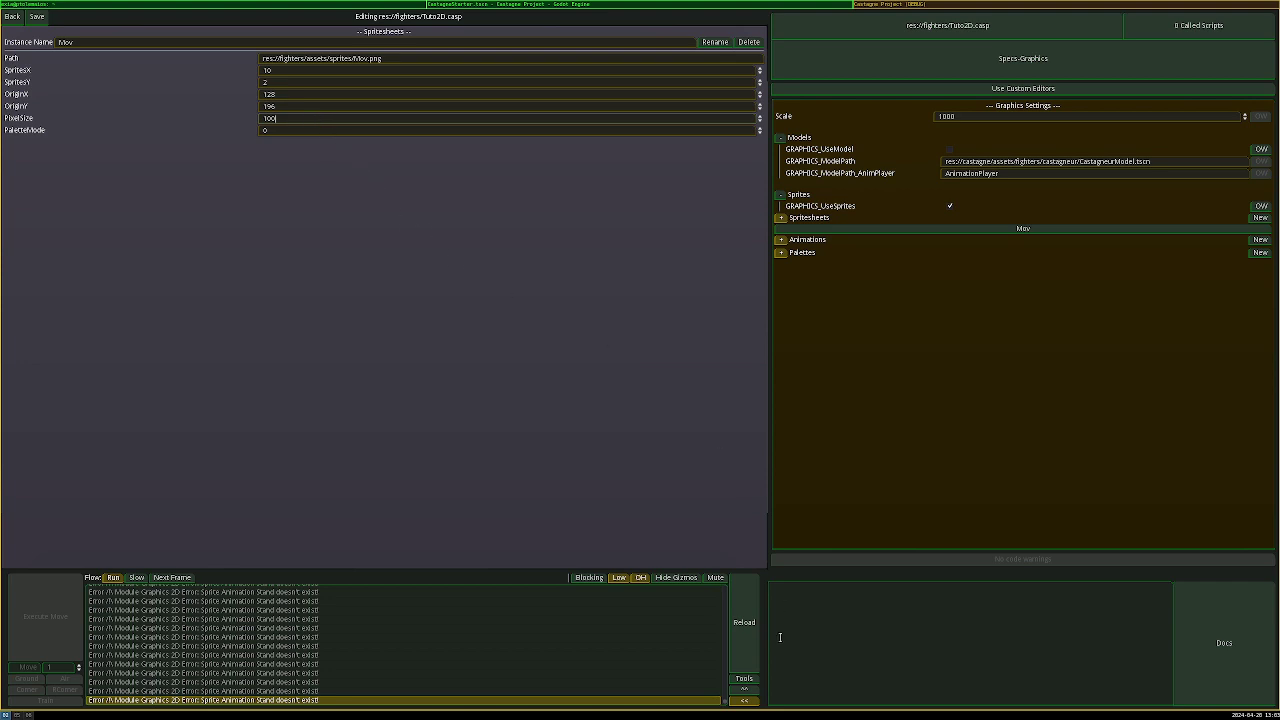
Reload the character to check the origin, set the graphics Scale to 2000, and reload again
left_click(744, 700)
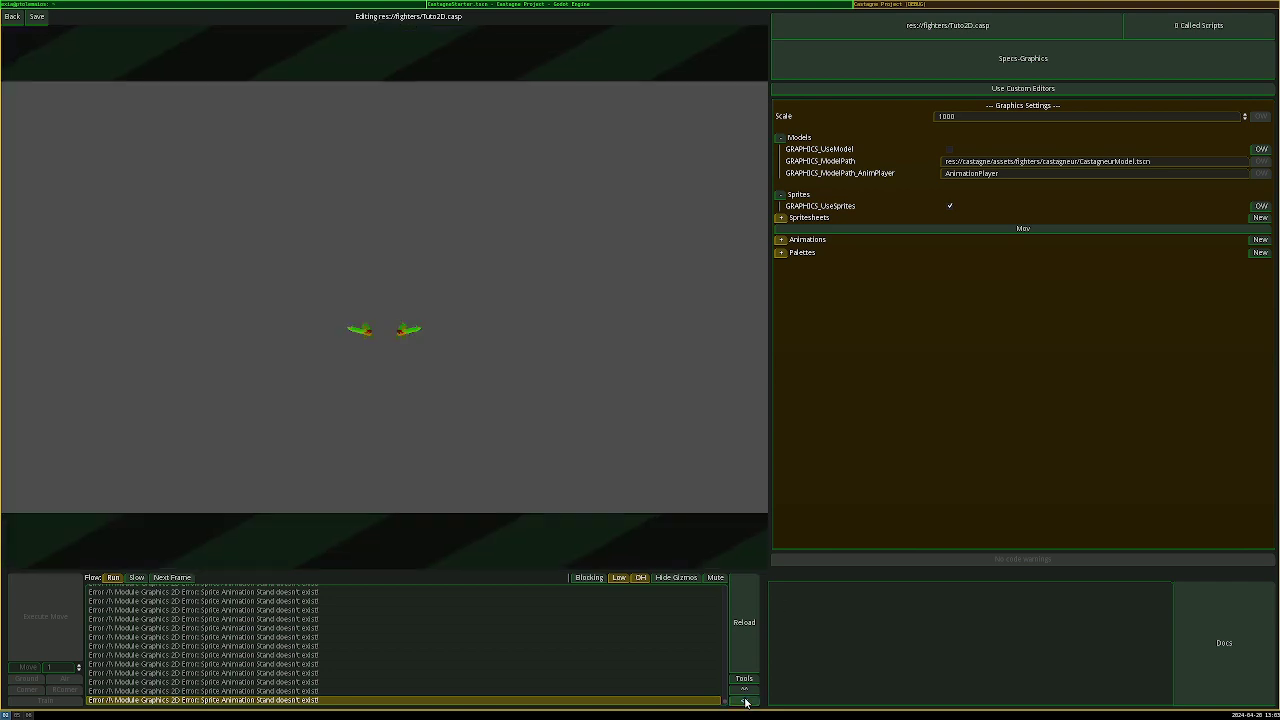
left_click(749, 615)
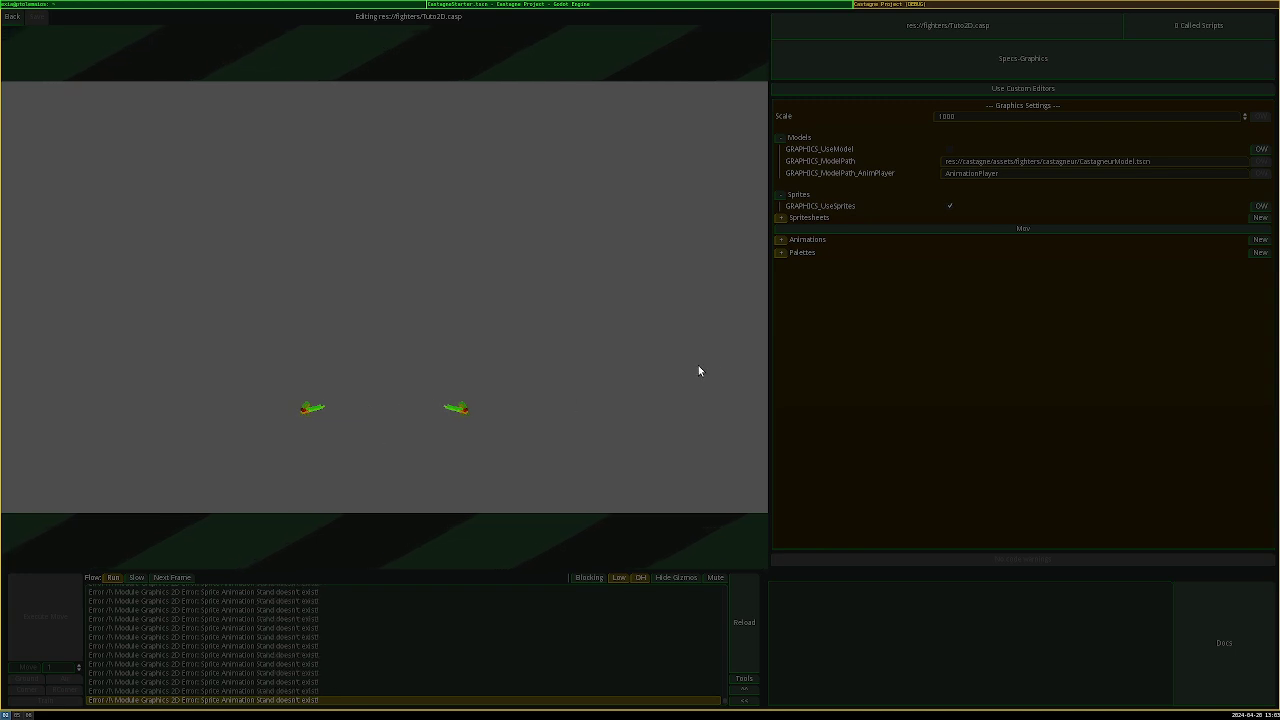
left_click(940, 117)
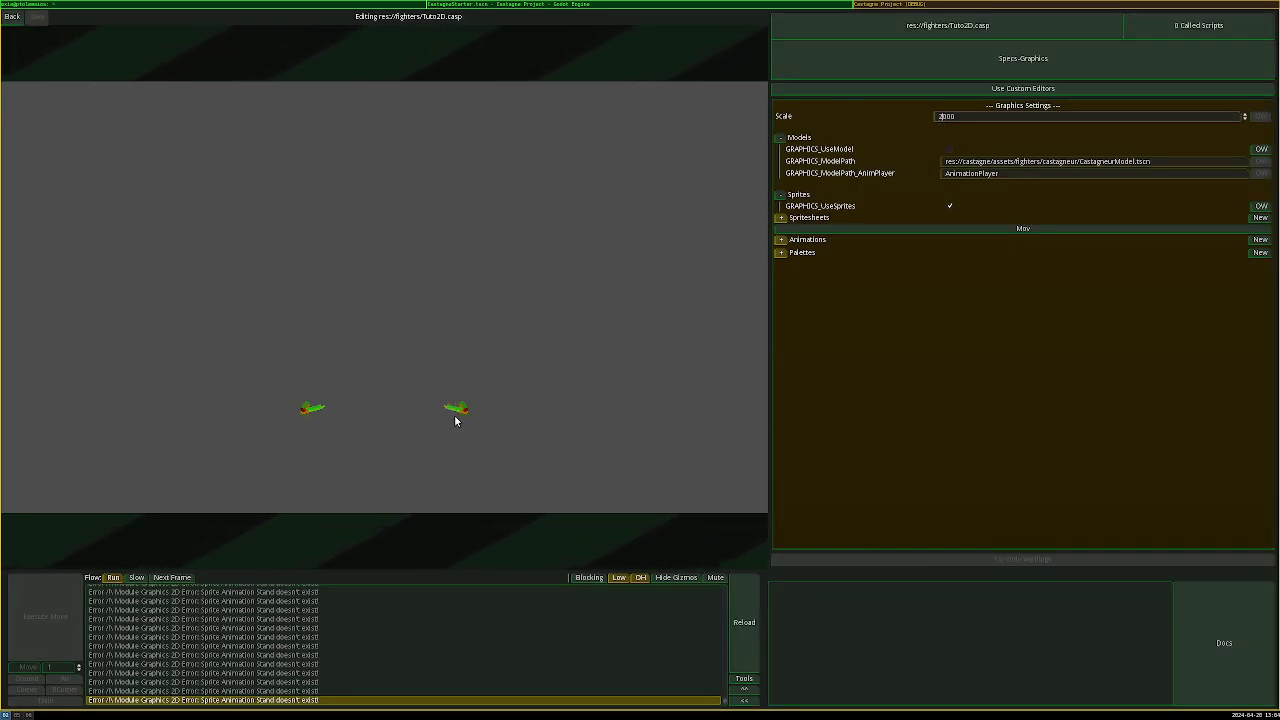
left_click(744, 602)
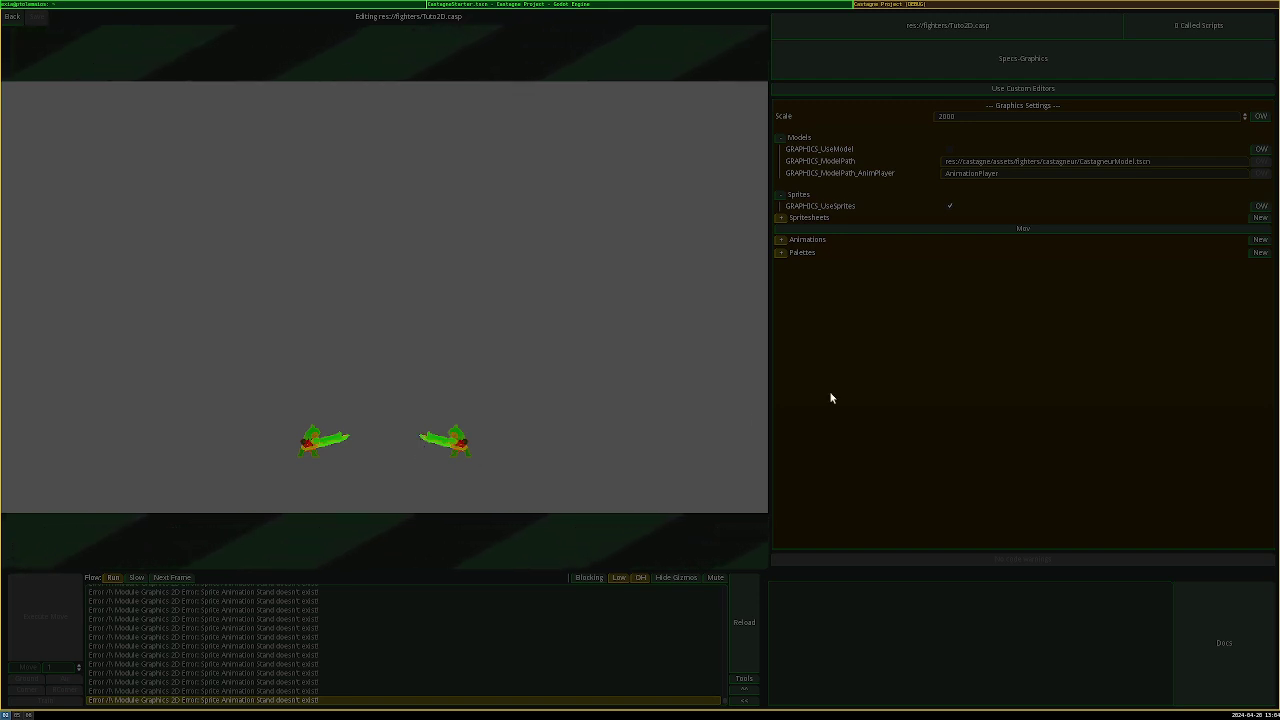
Review the standard movement animation names in the Animations specs, and return to the Graphics Settings
left_click(966, 48)
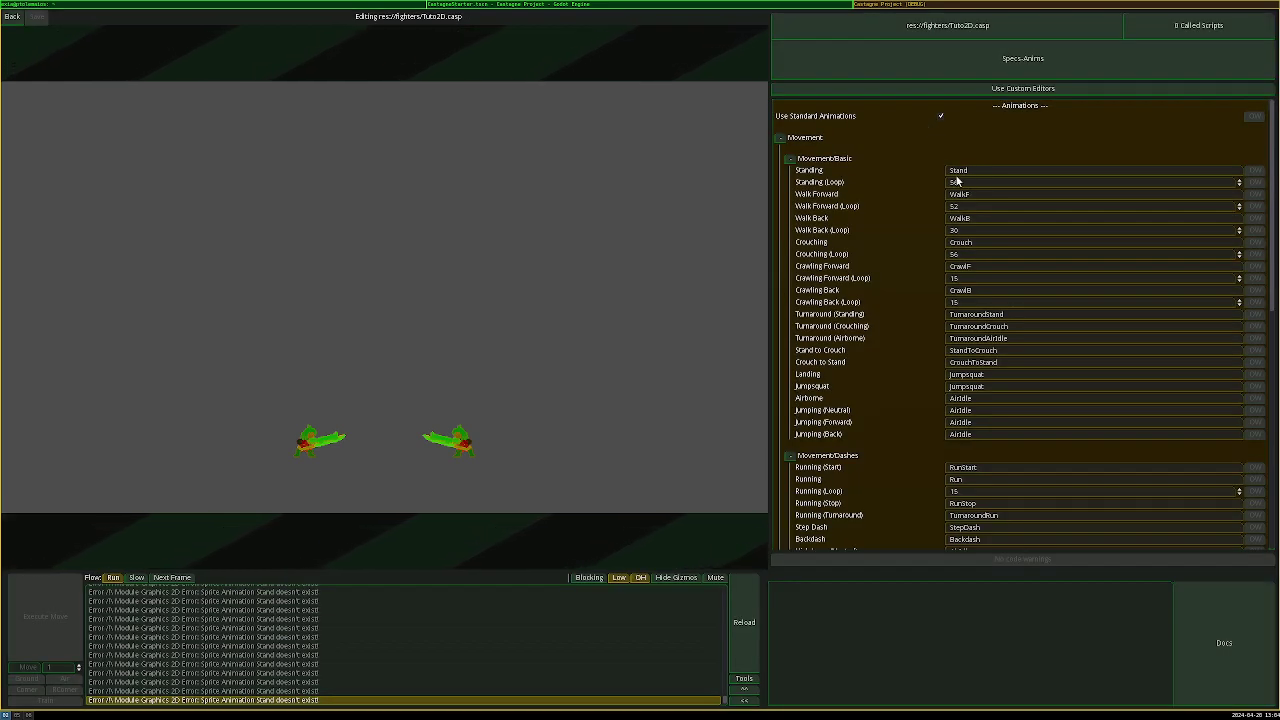
left_click(972, 70)
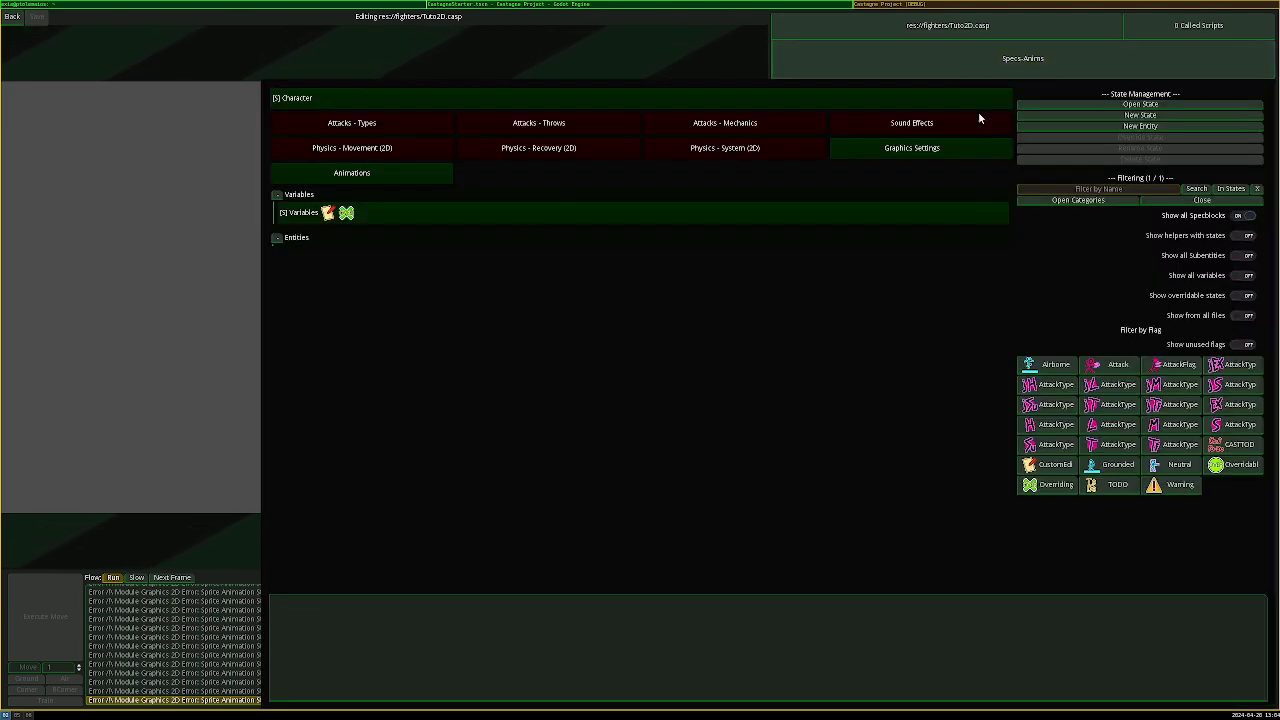
left_click(955, 149)
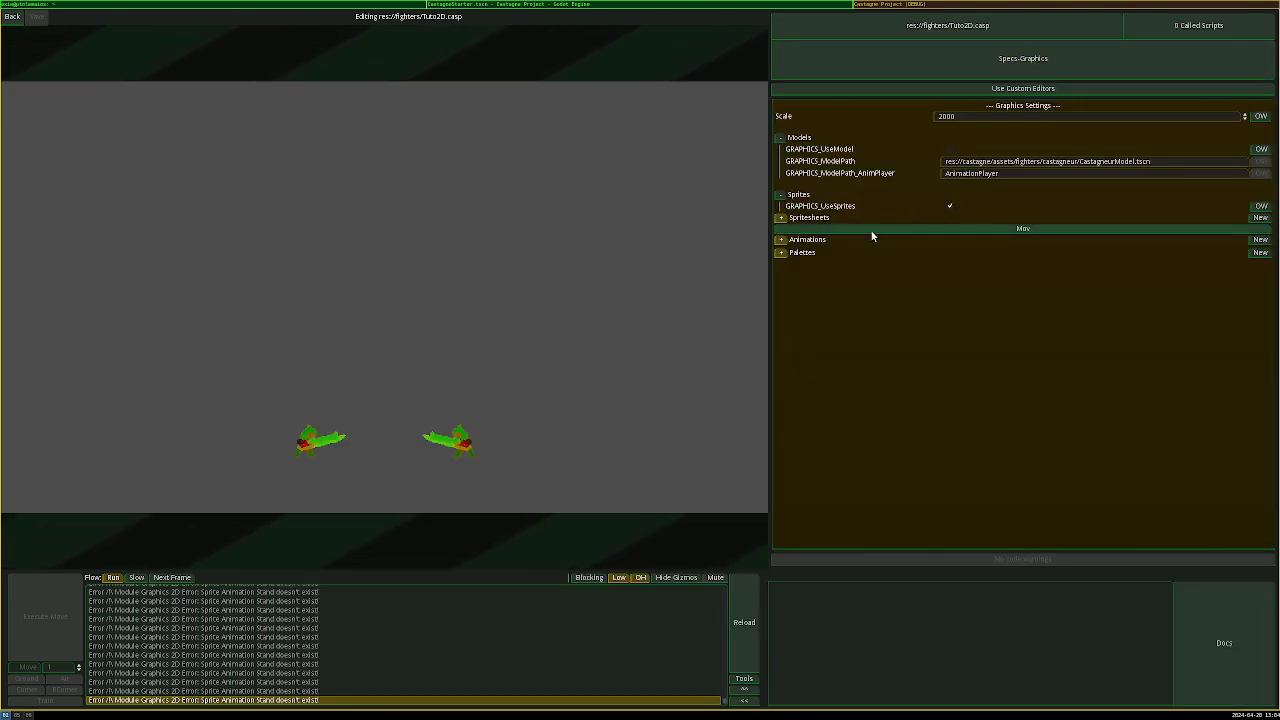
Create a new sprite animation, rename it Stand, and set its 1_Spritesheet to Mov
left_click(1258, 240)
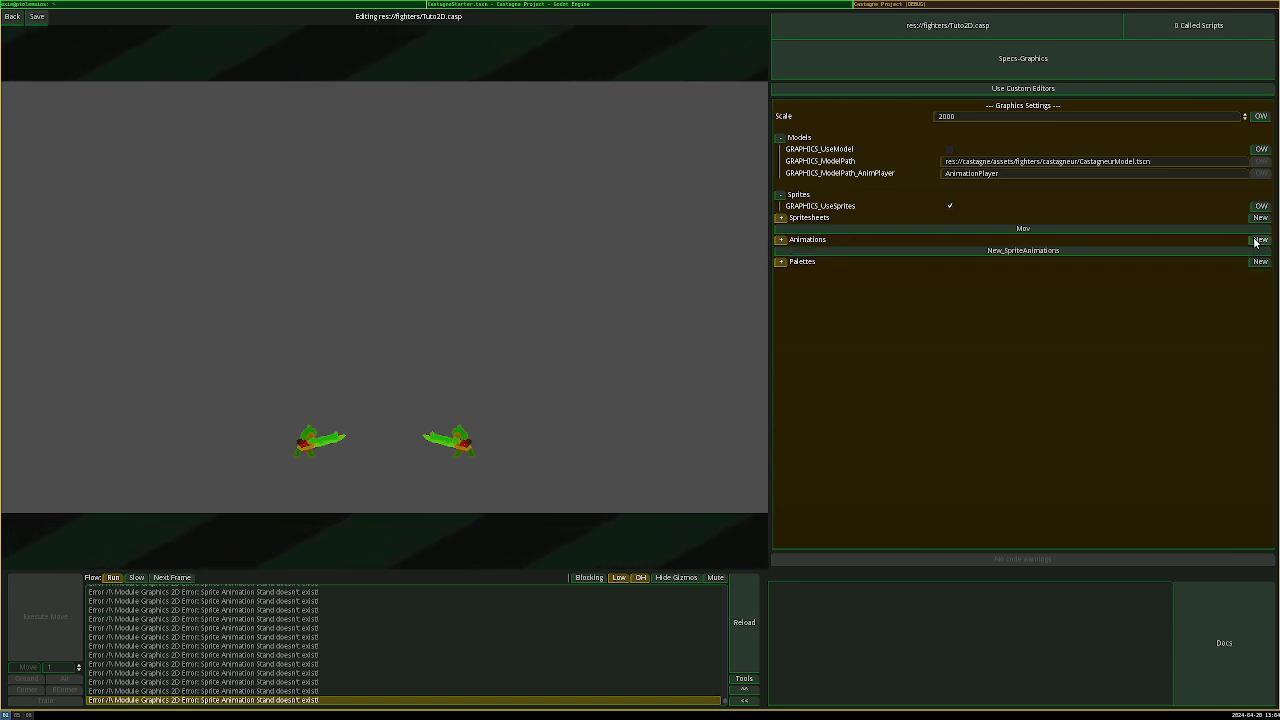
left_click(748, 700)
double_click(64, 43)
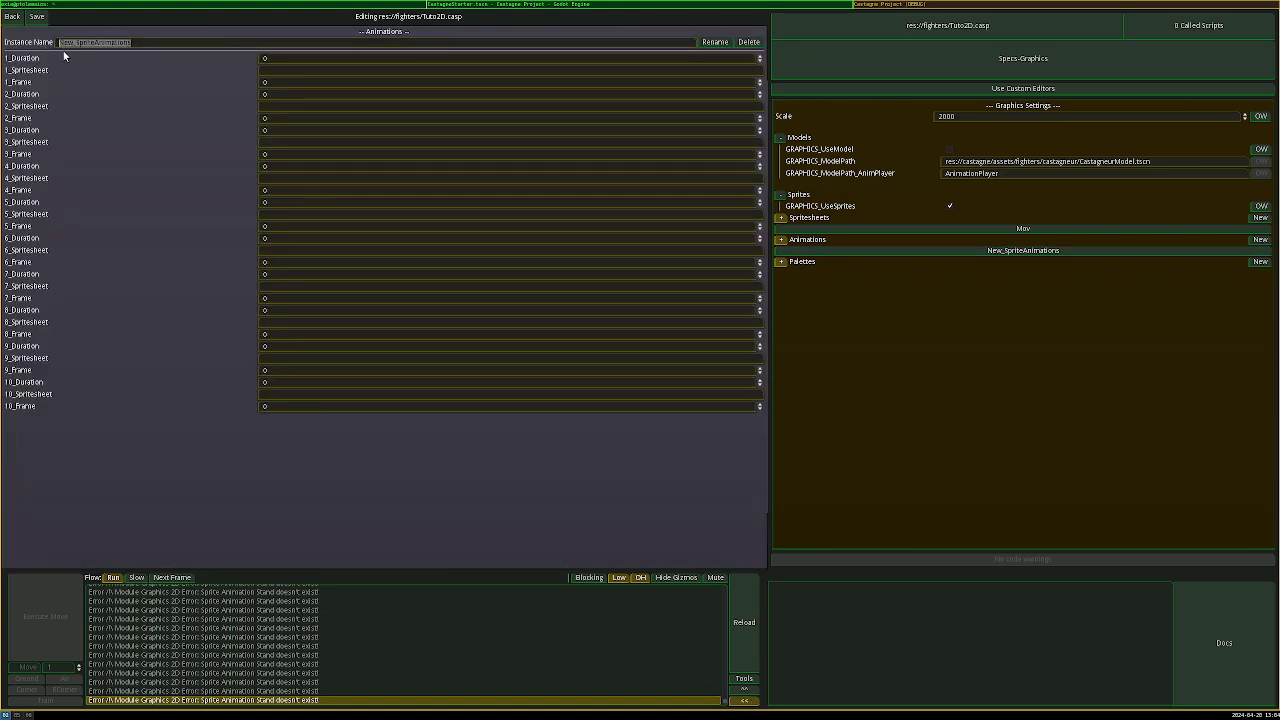
type("s")
left_click(714, 42)
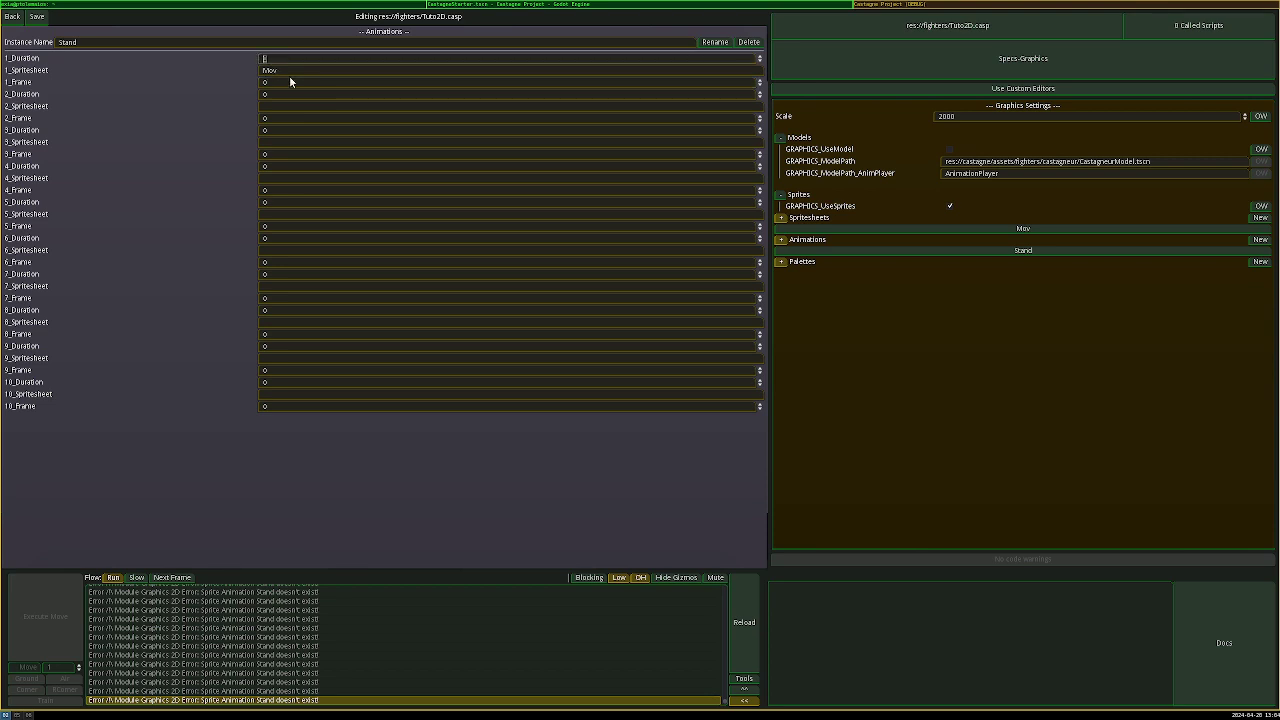
Set the Stand animation's 1_Duration to 12, check the sprite order in Godot's Mov.png preview, and set 2_Frame, 3_Frame and 4_Frame to 1, 2 and 3
type("12")
key("alt+Tab")
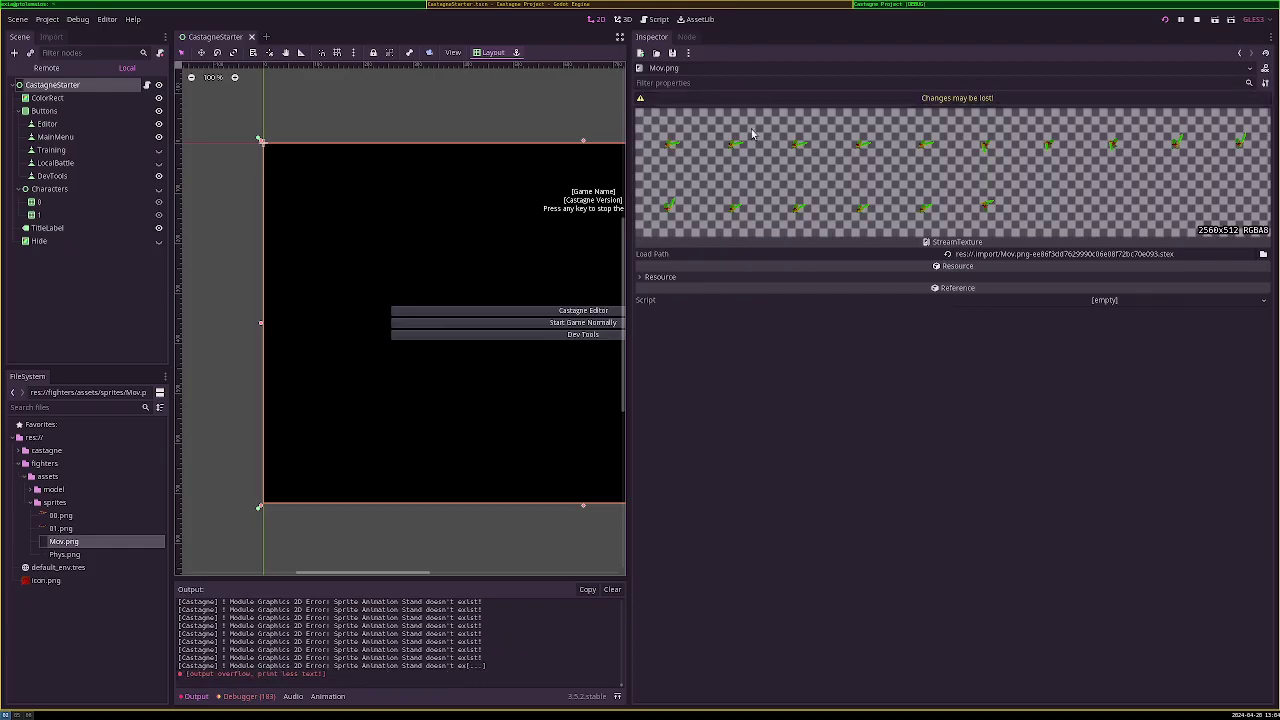
key("alt+Tab")
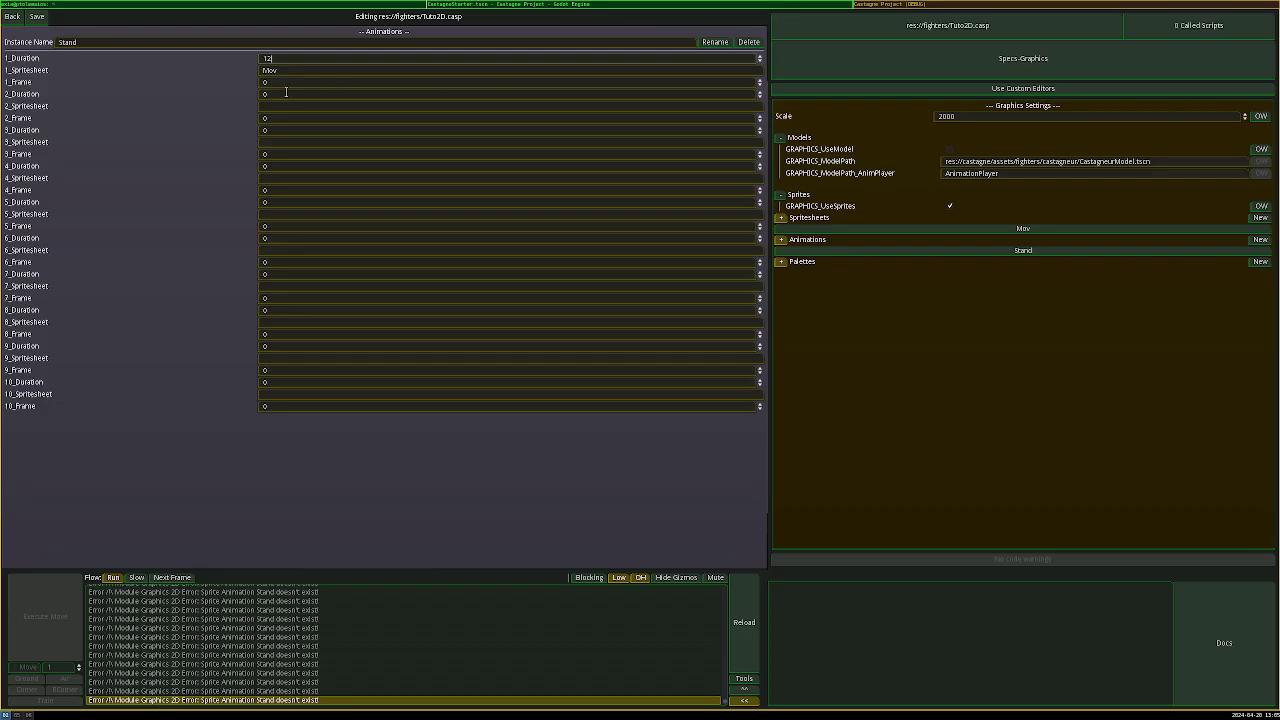
left_click(273, 107)
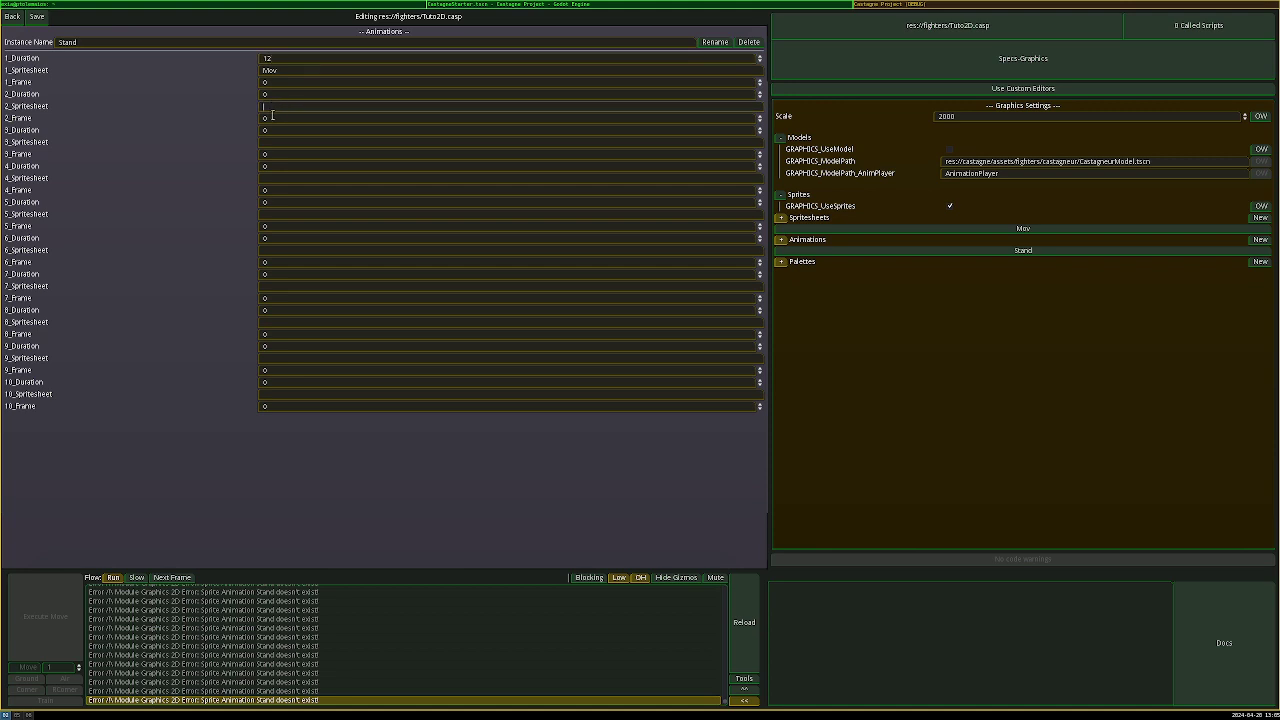
left_click(272, 116)
type("1")
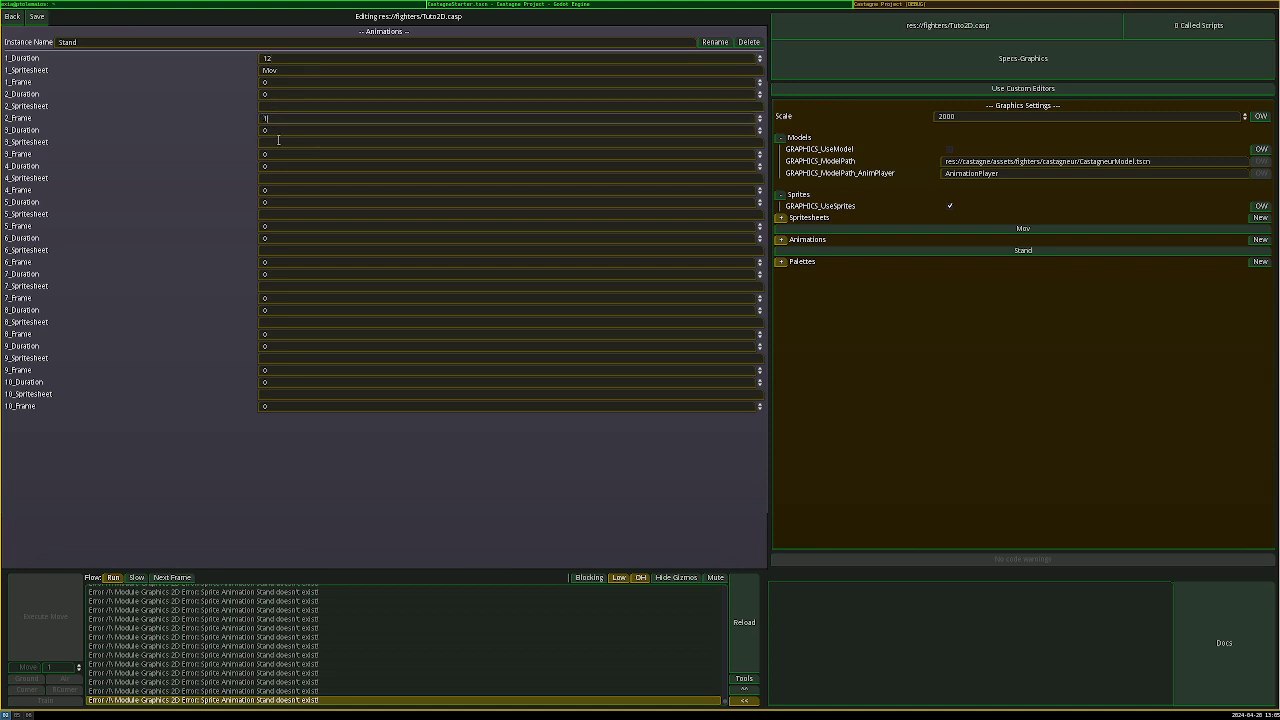
left_click(278, 153)
type("2")
left_click(277, 189)
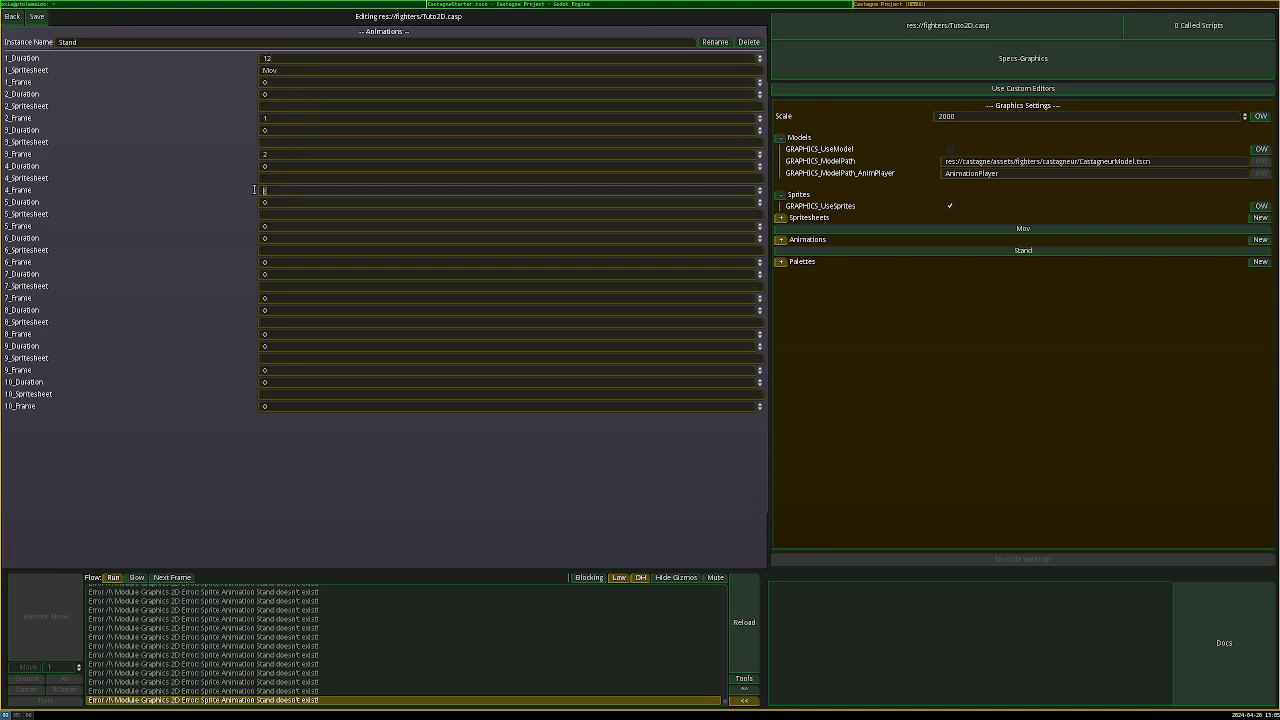
type("3")
Set the Stand animation's 2_Duration to 6, 3_Duration to 12 and 4_Duration to 6
left_click(278, 95)
type("6")
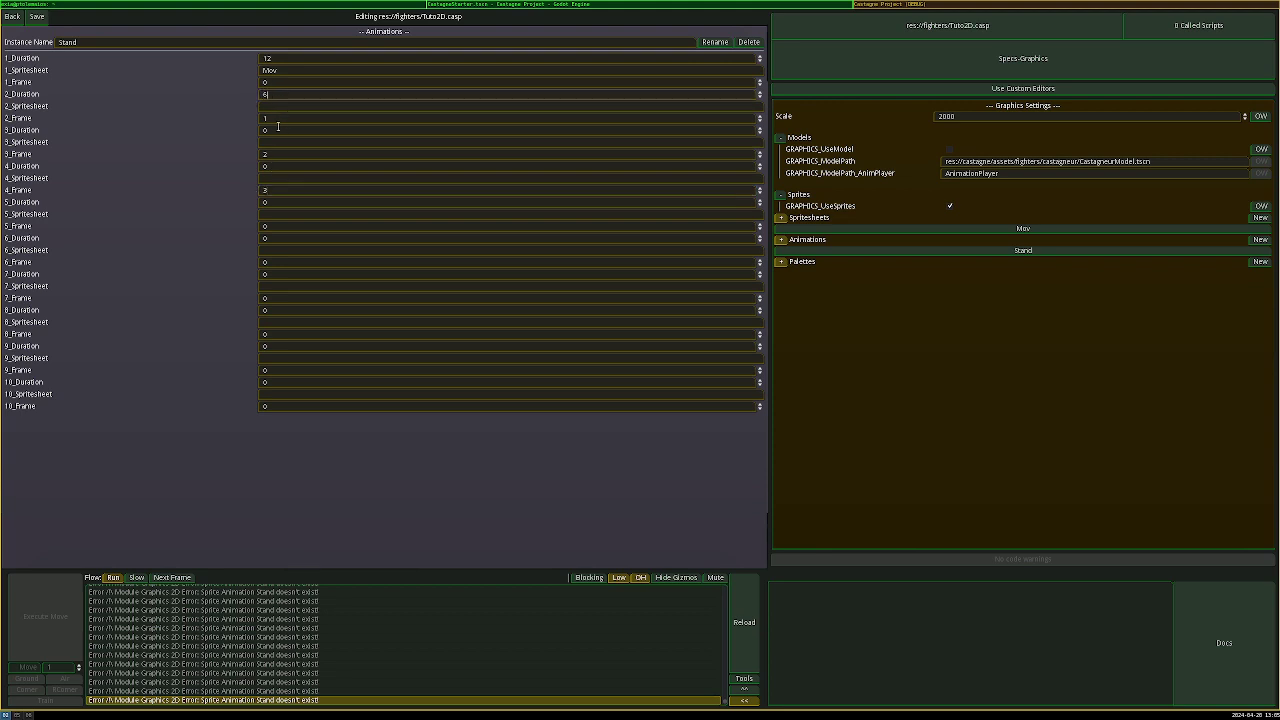
left_click(265, 129)
type("12")
left_click(277, 166)
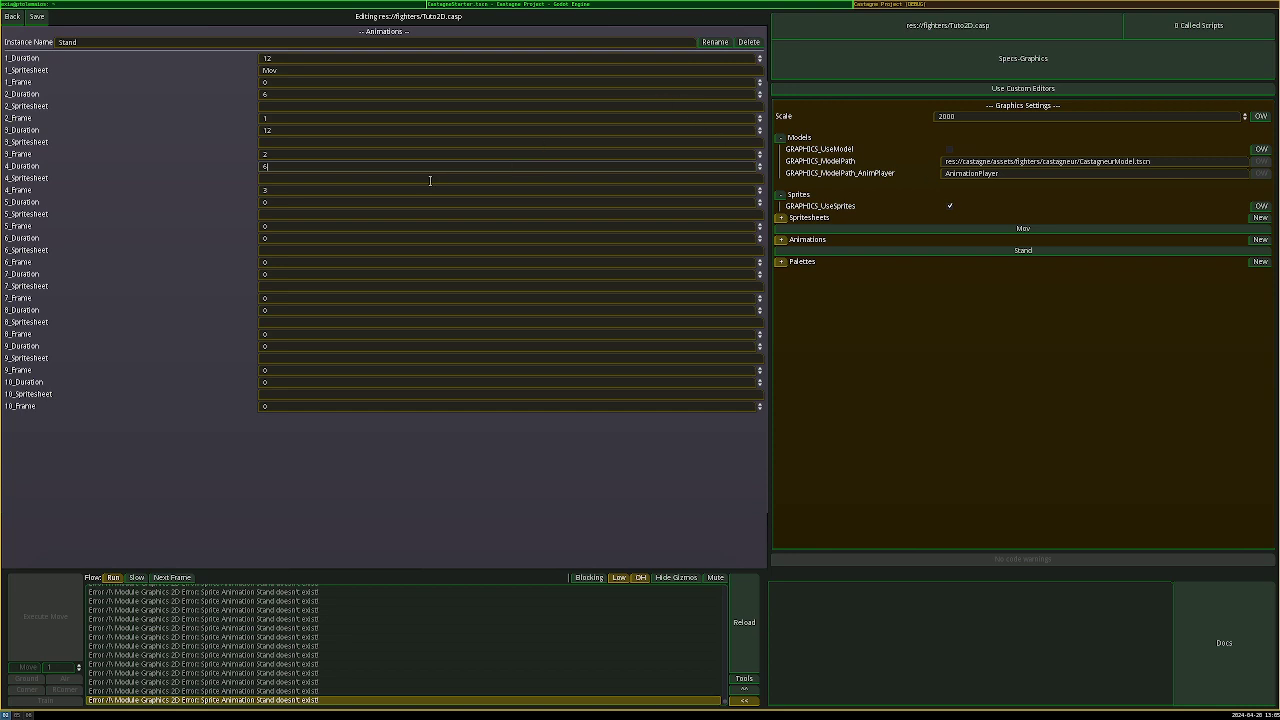
Set Standing (Loop) to 36 in the Animations specs, and reload and test the character by walking in the game preview
left_click(1070, 58)
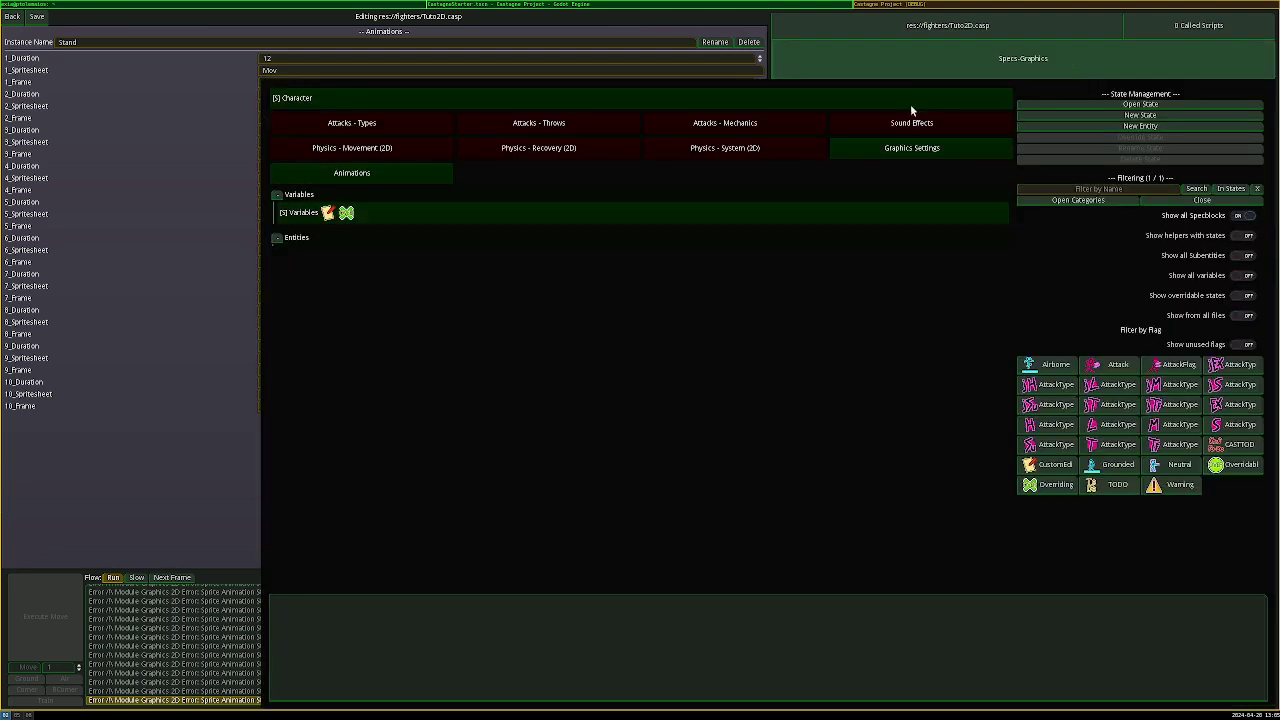
left_click(423, 177)
left_click_drag(968, 184, 890, 178)
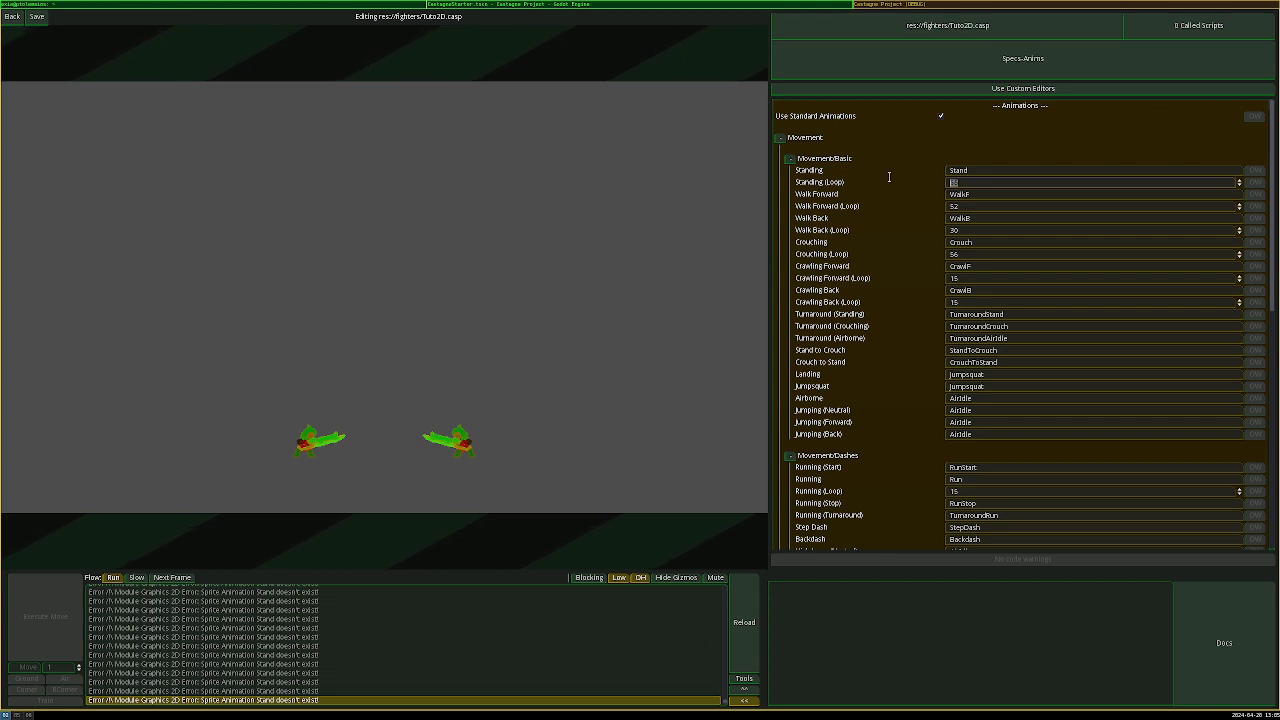
type("36")
left_click(982, 171)
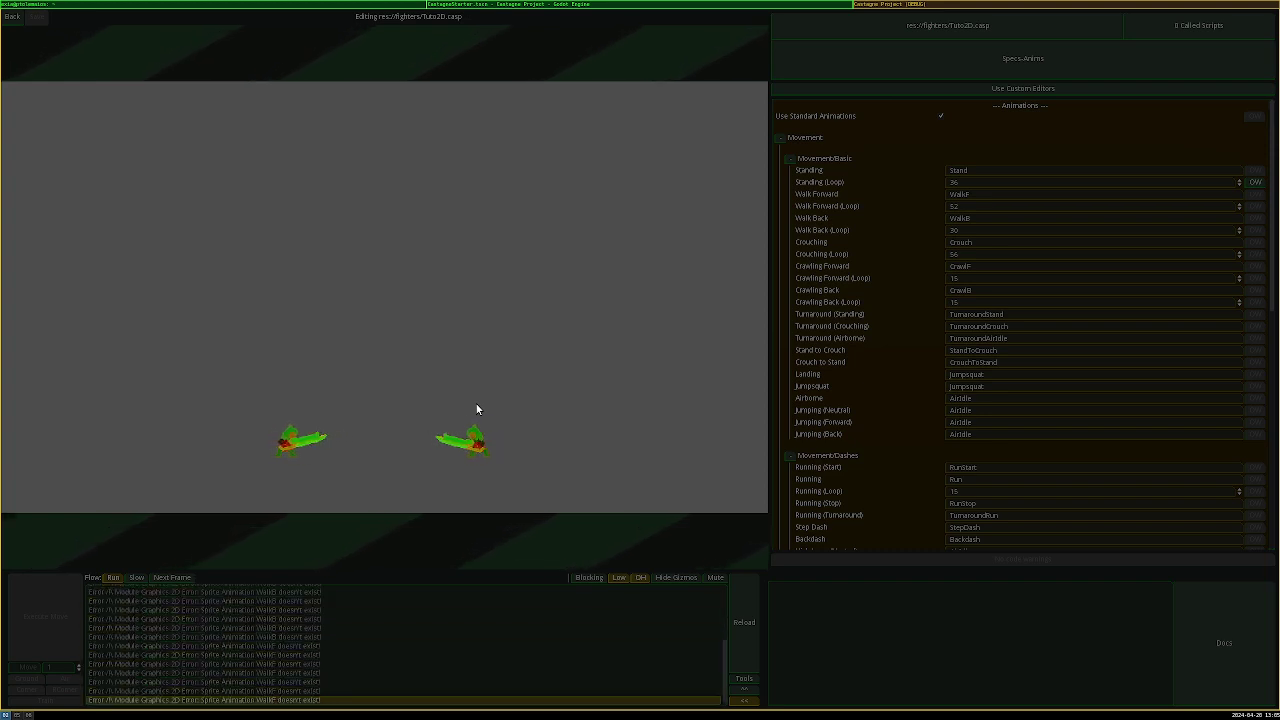
key("Right")
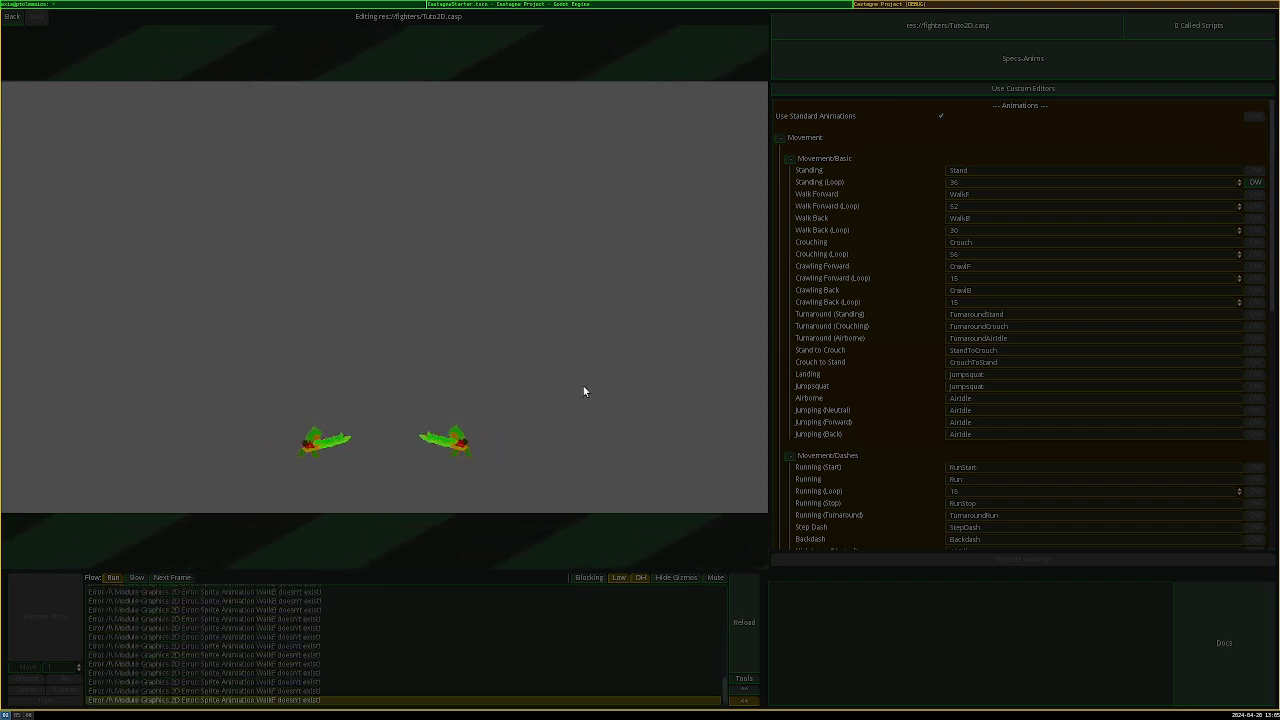
Return to the Graphics Settings specs with the game preview shown
left_click(987, 60)
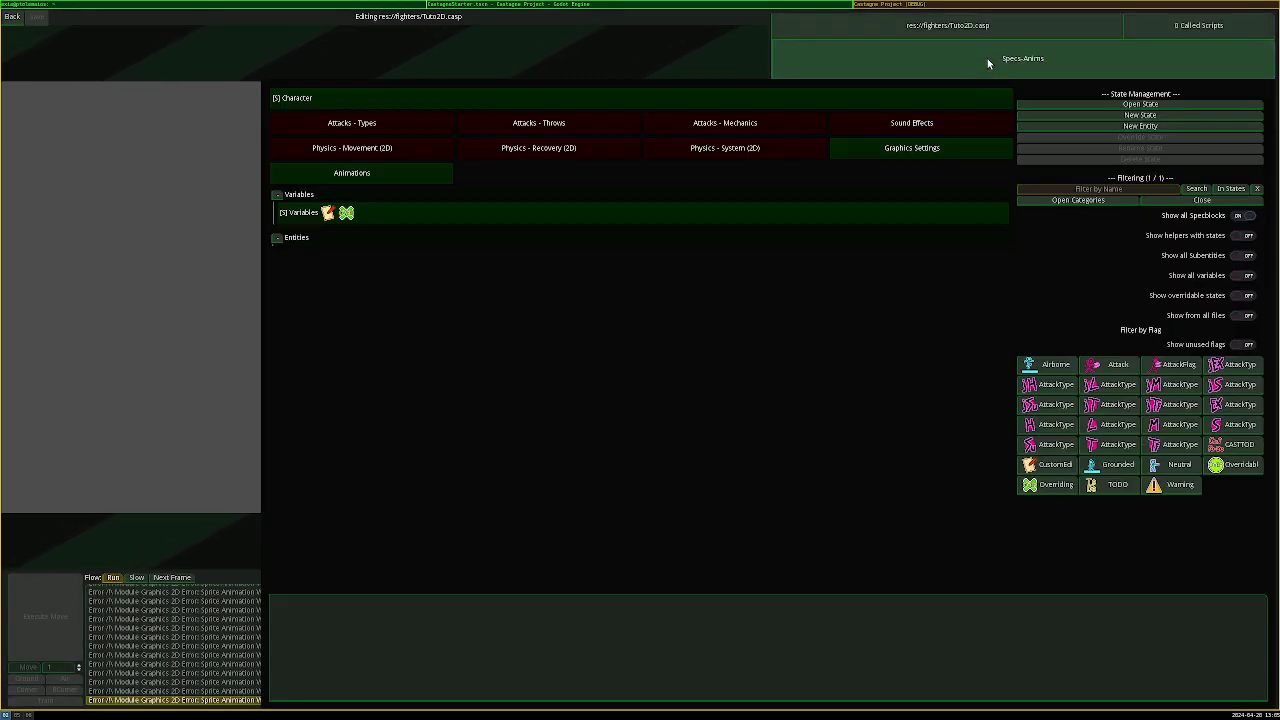
left_click(951, 148)
left_click(738, 701)
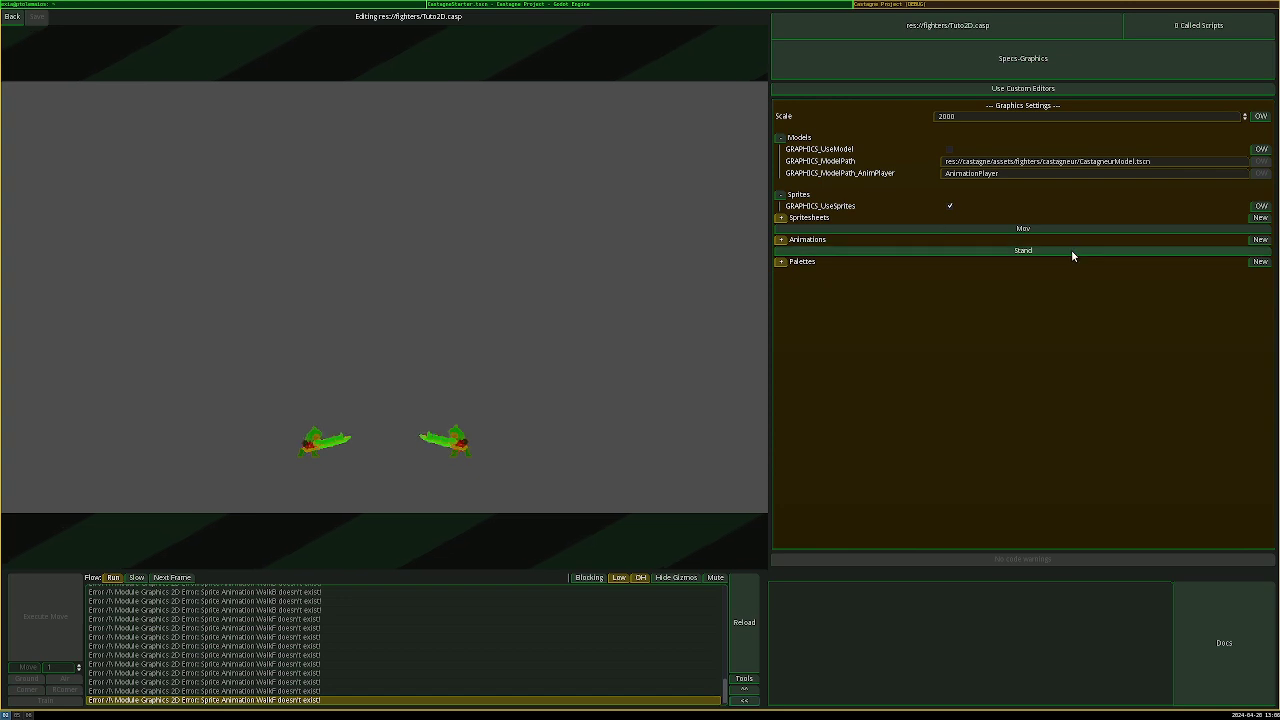
Switch to the Godot editor, examine the 00.png palette in a narrowed Inspector, and copy that file's path
left_click(843, 4)
left_click(98, 514)
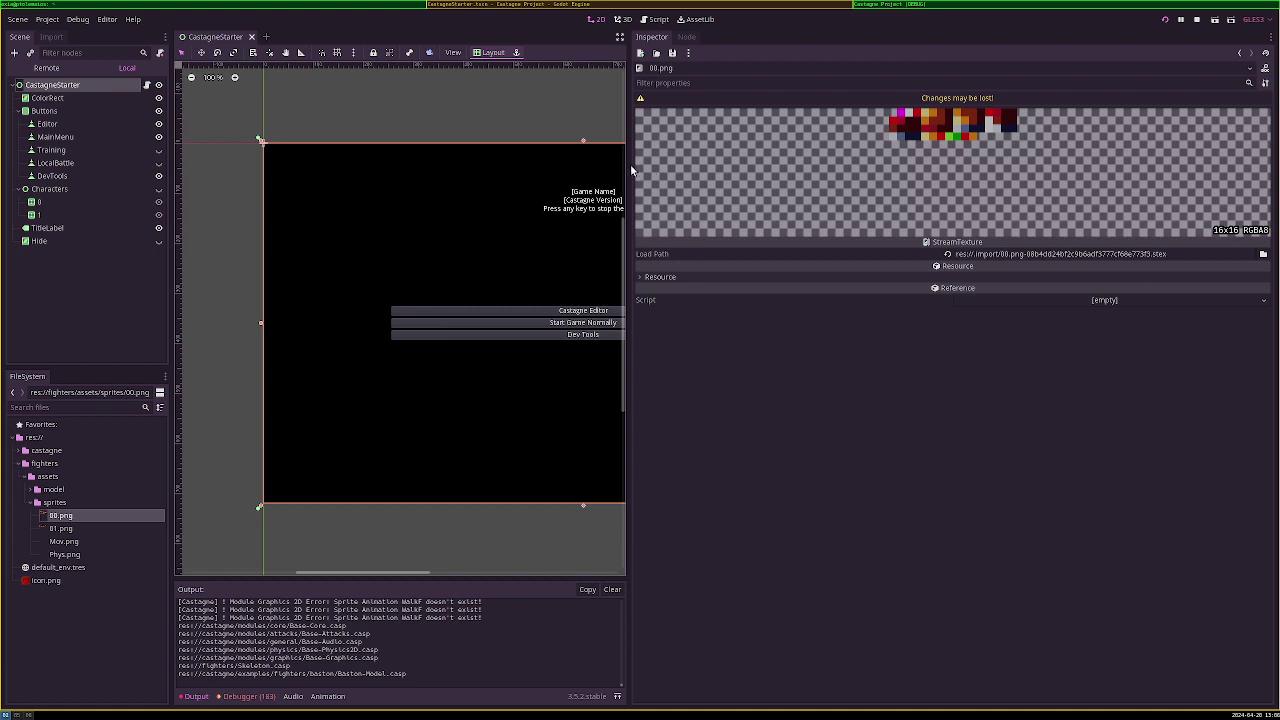
left_click_drag(630, 170, 1003, 177)
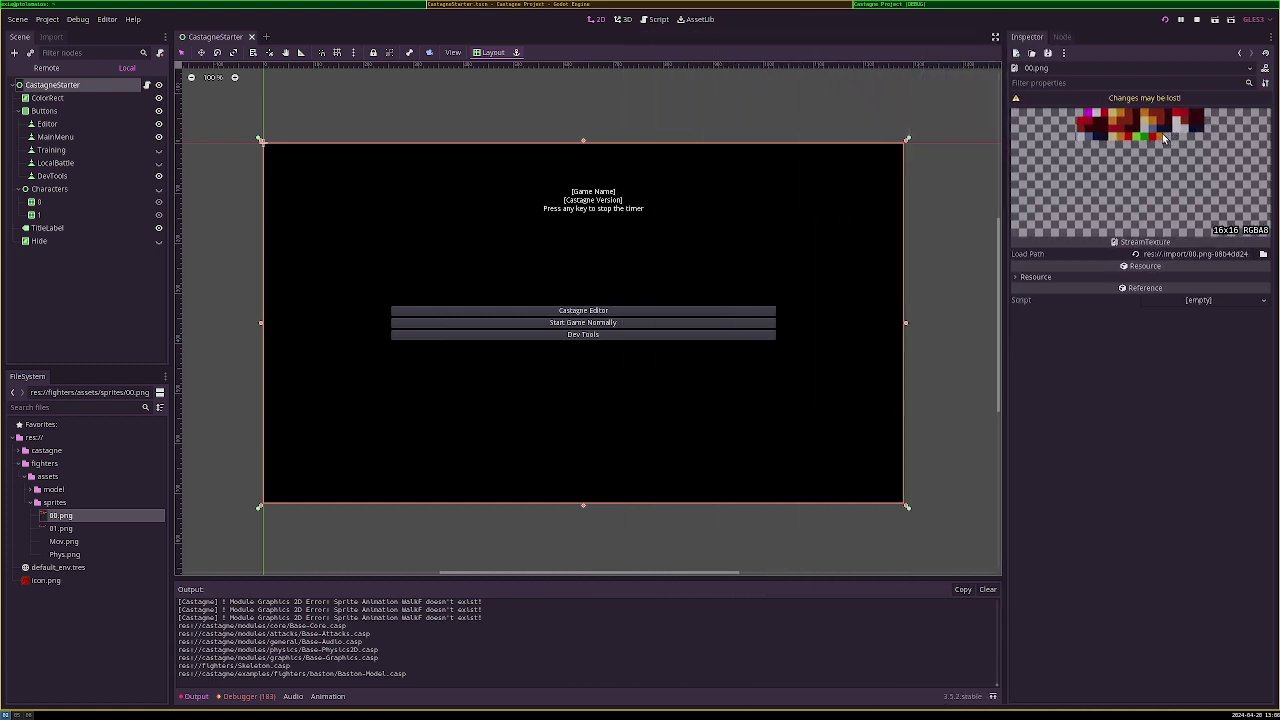
left_click(70, 528)
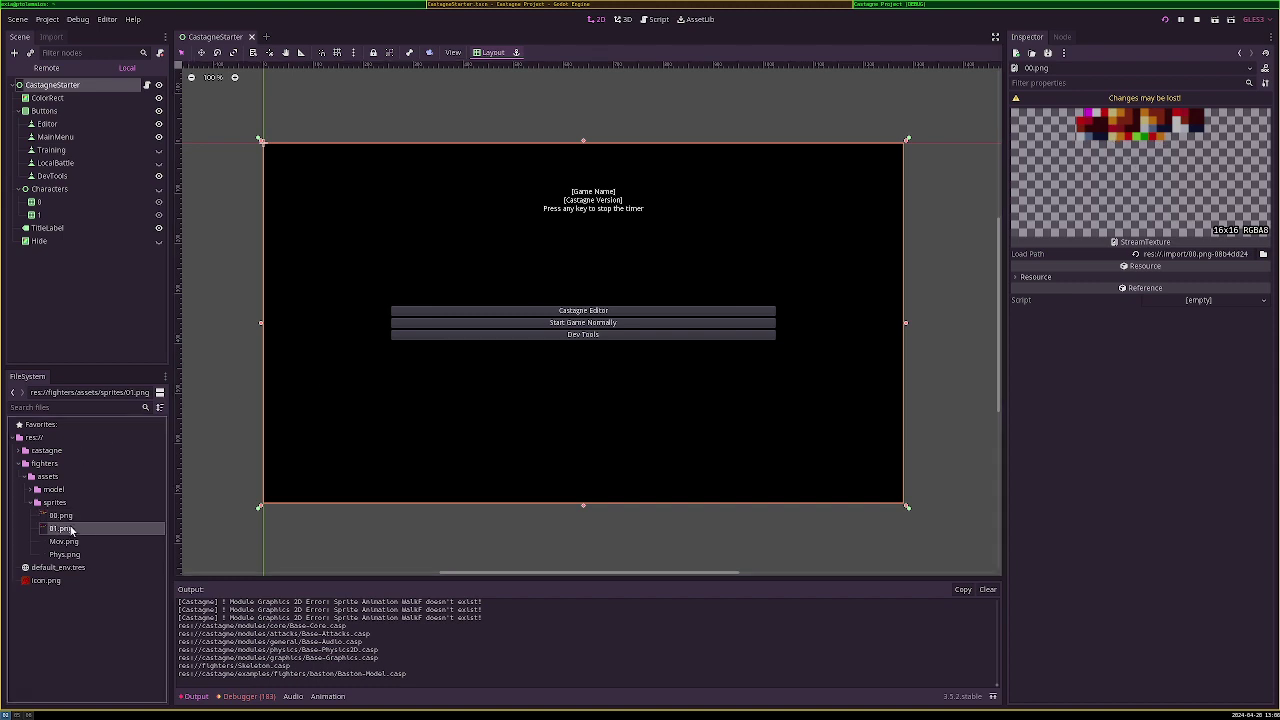
double_click(72, 519)
right_click(74, 519)
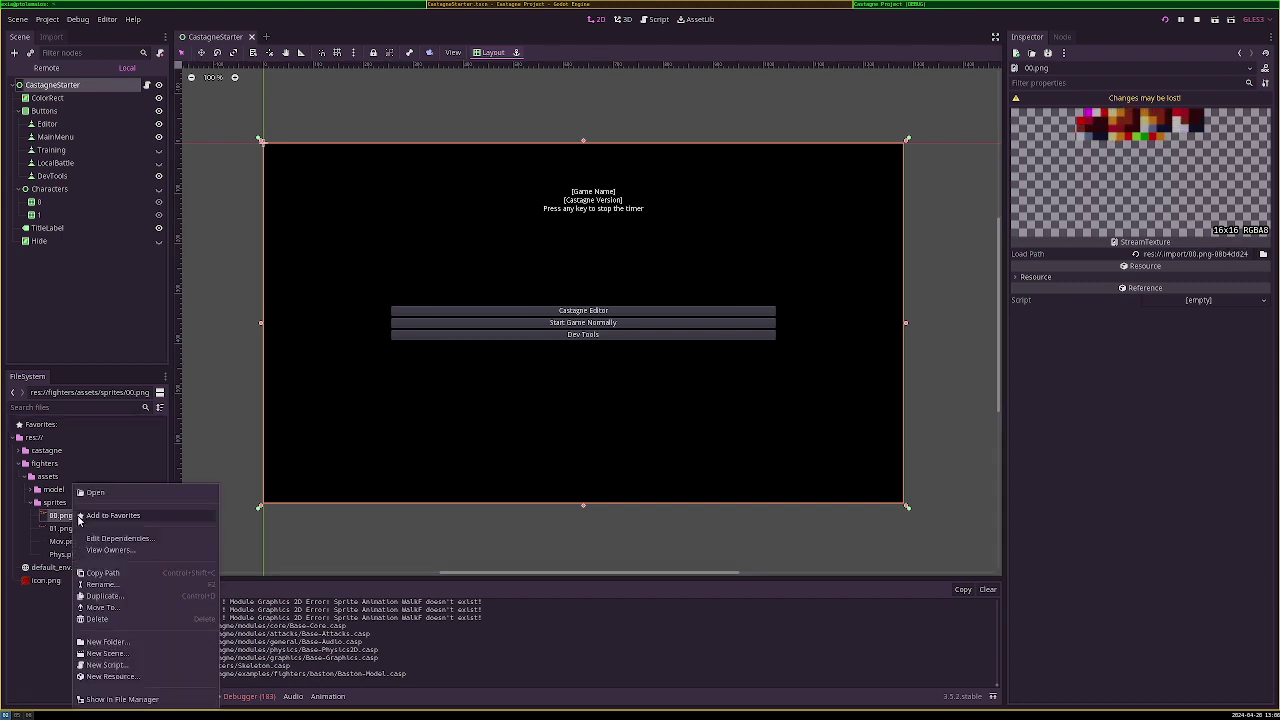
left_click(131, 570)
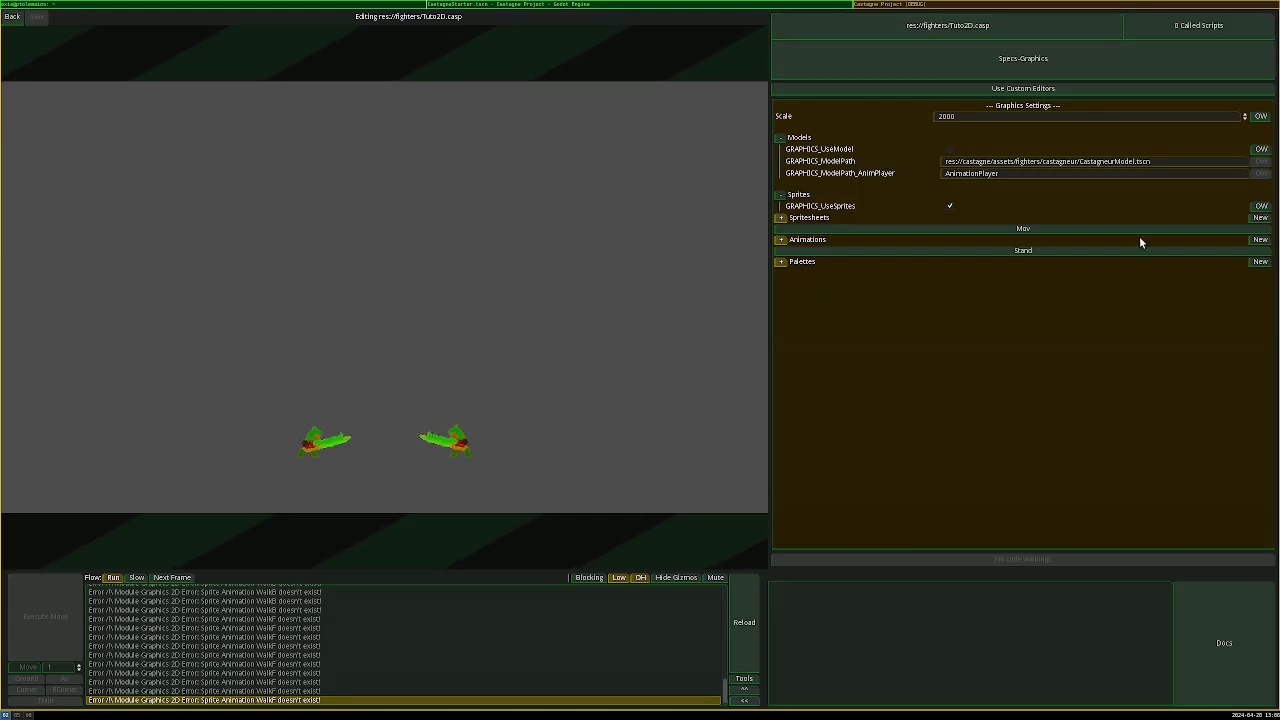
Switch back to the Castagne editor, create a new sprite palette, and set its Path to res://fighters/assets/sprites/00.png
left_click(870, 5)
left_click(1259, 261)
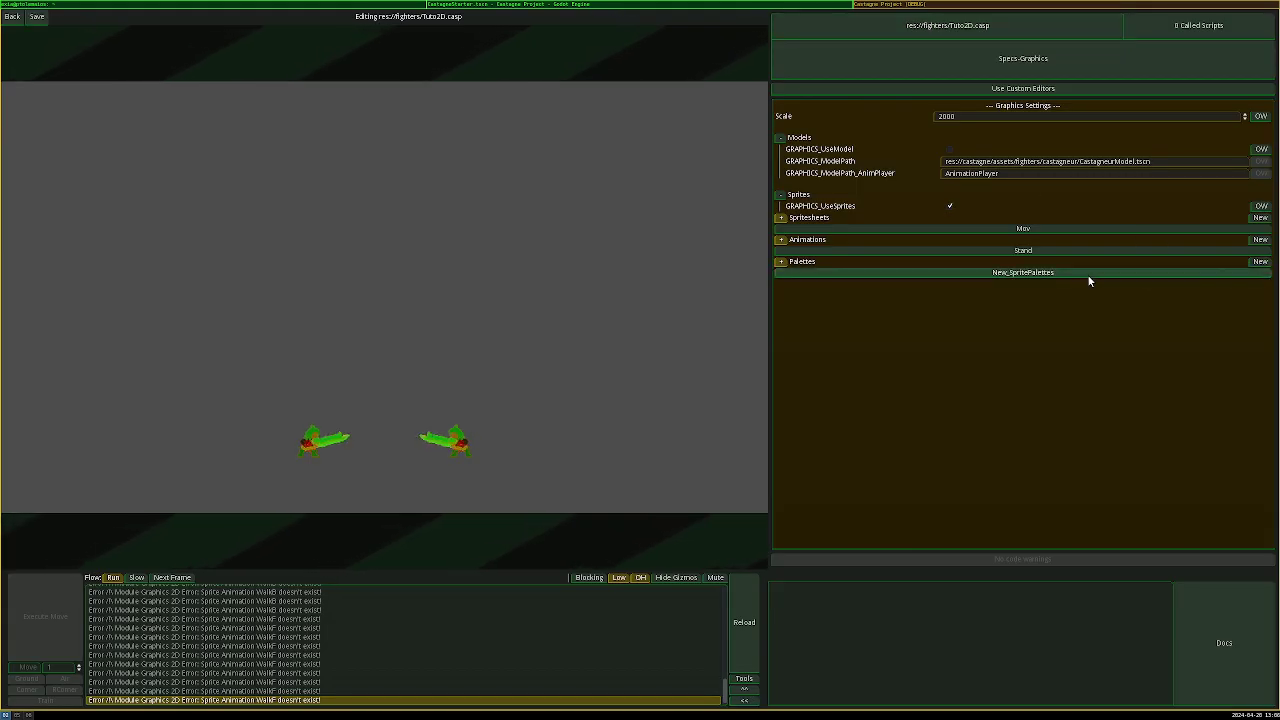
left_click(745, 700)
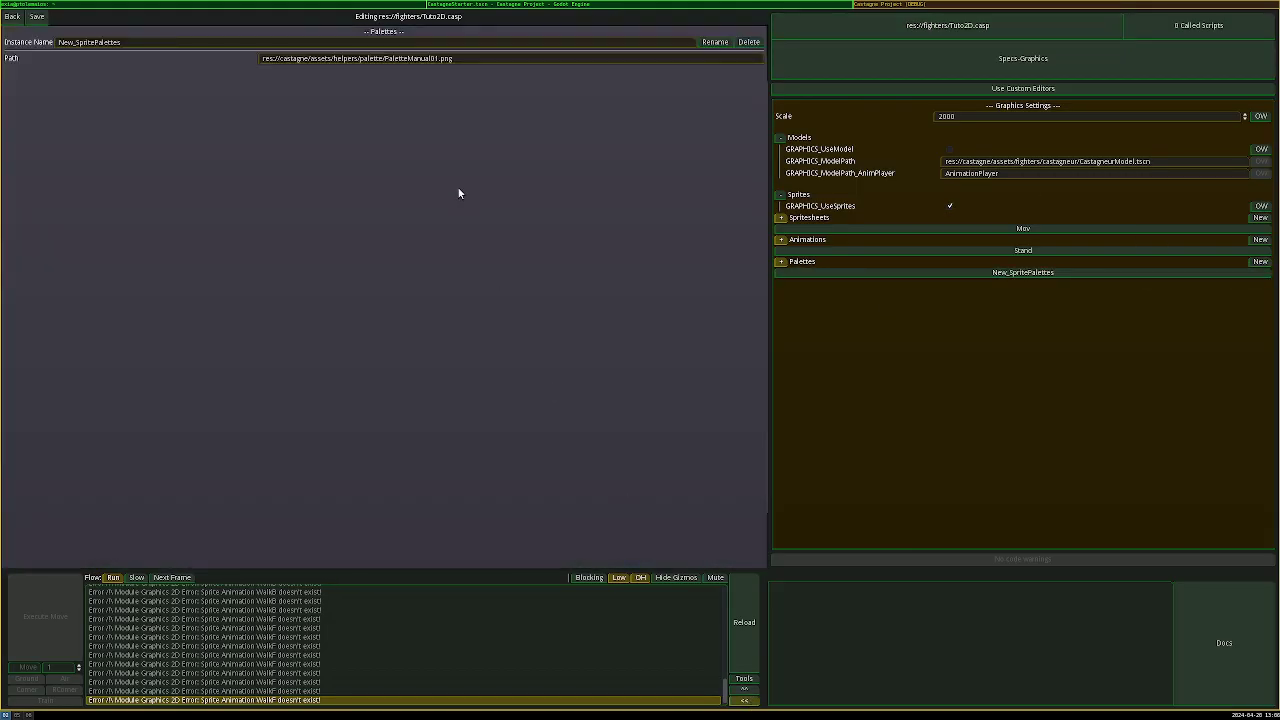
left_click_drag(472, 57, 250, 56)
type("res://fighters/assets/sprites/00.png")
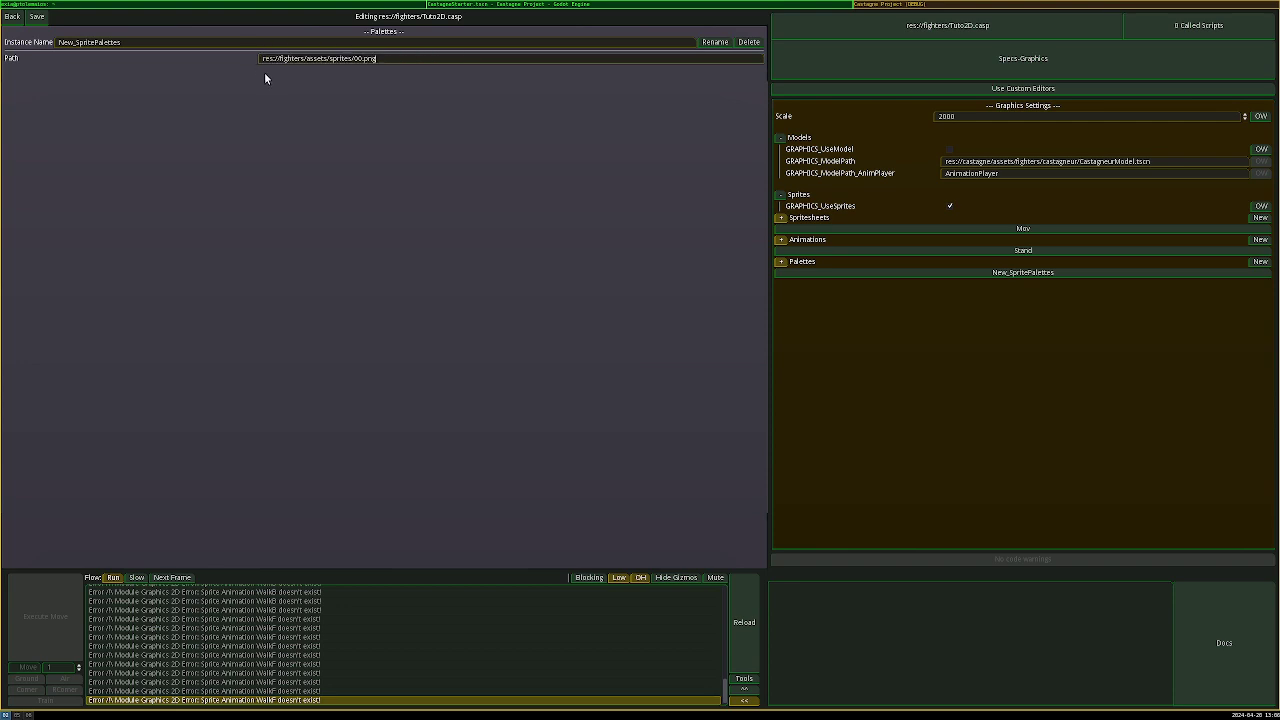
Create a second sprite palette with Path res://fighters/assets/sprites/01.png, return to the game preview, and save and reload the character
left_click(1260, 261)
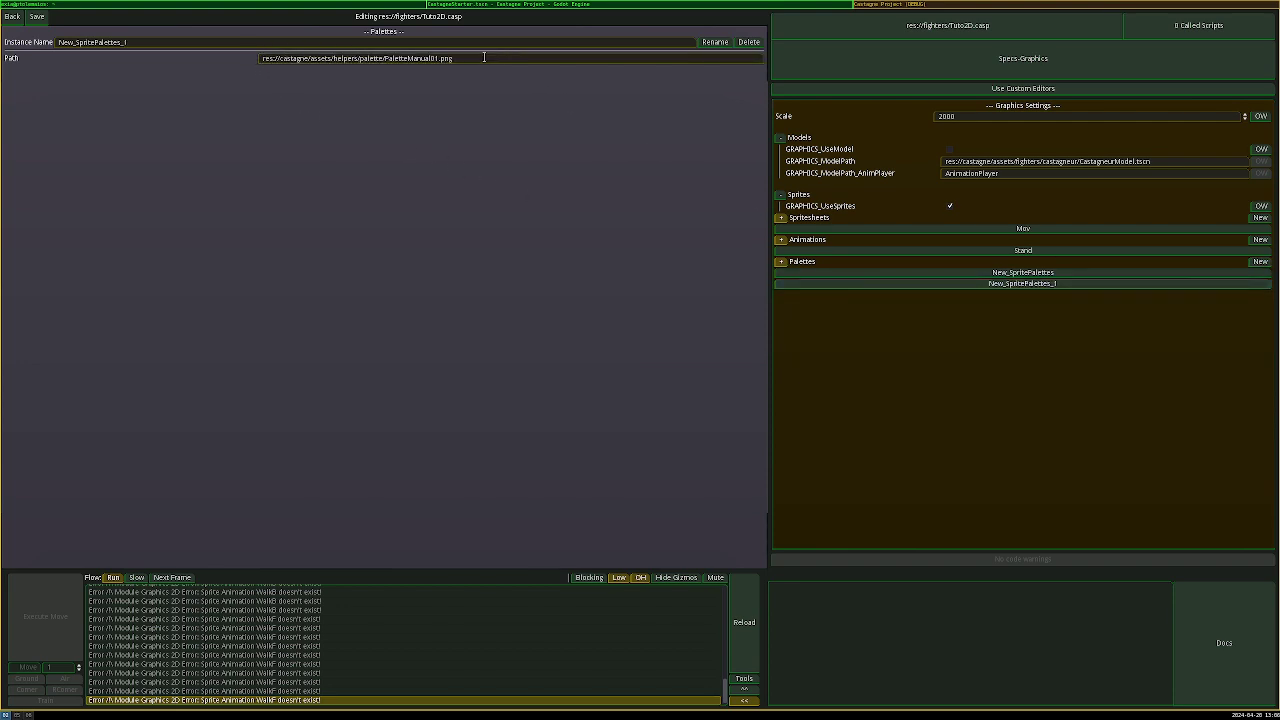
left_click_drag(496, 57, 217, 59)
type("res://fighters/assets/sprites/00.png")
key("Left")
key("Left")
key("Left")
key("Left")
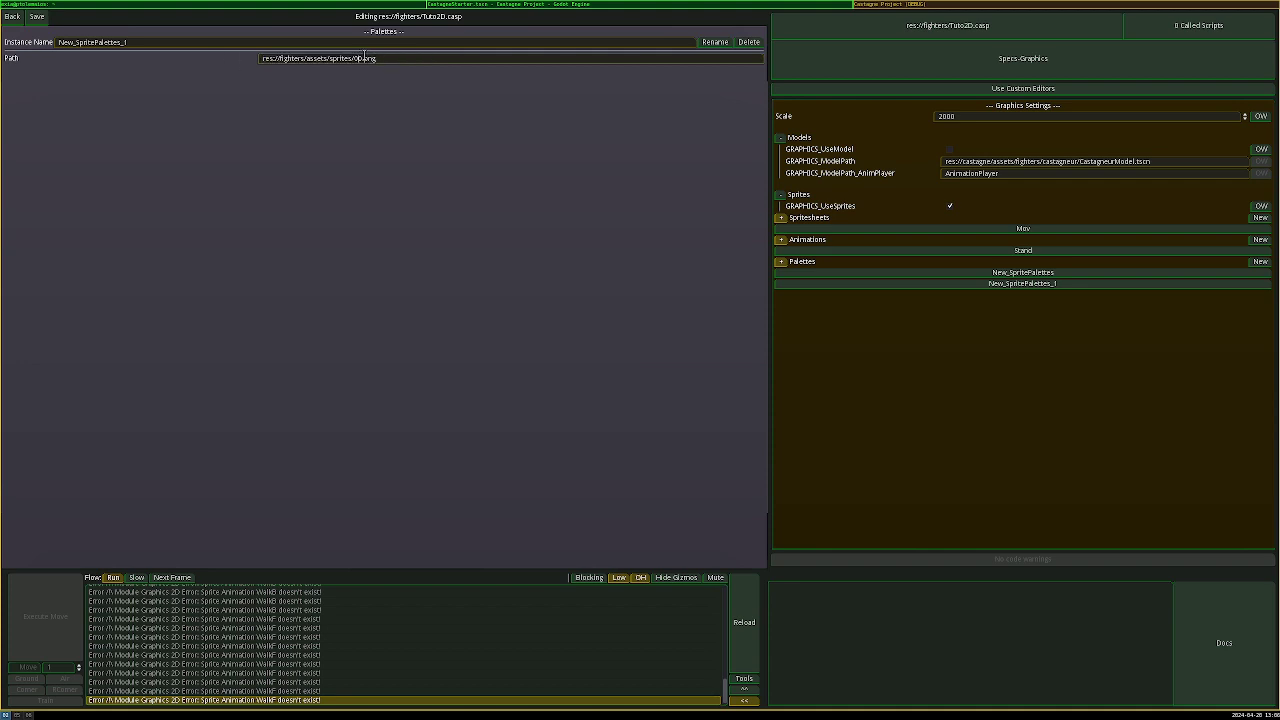
key("BackSpace")
left_click(744, 700)
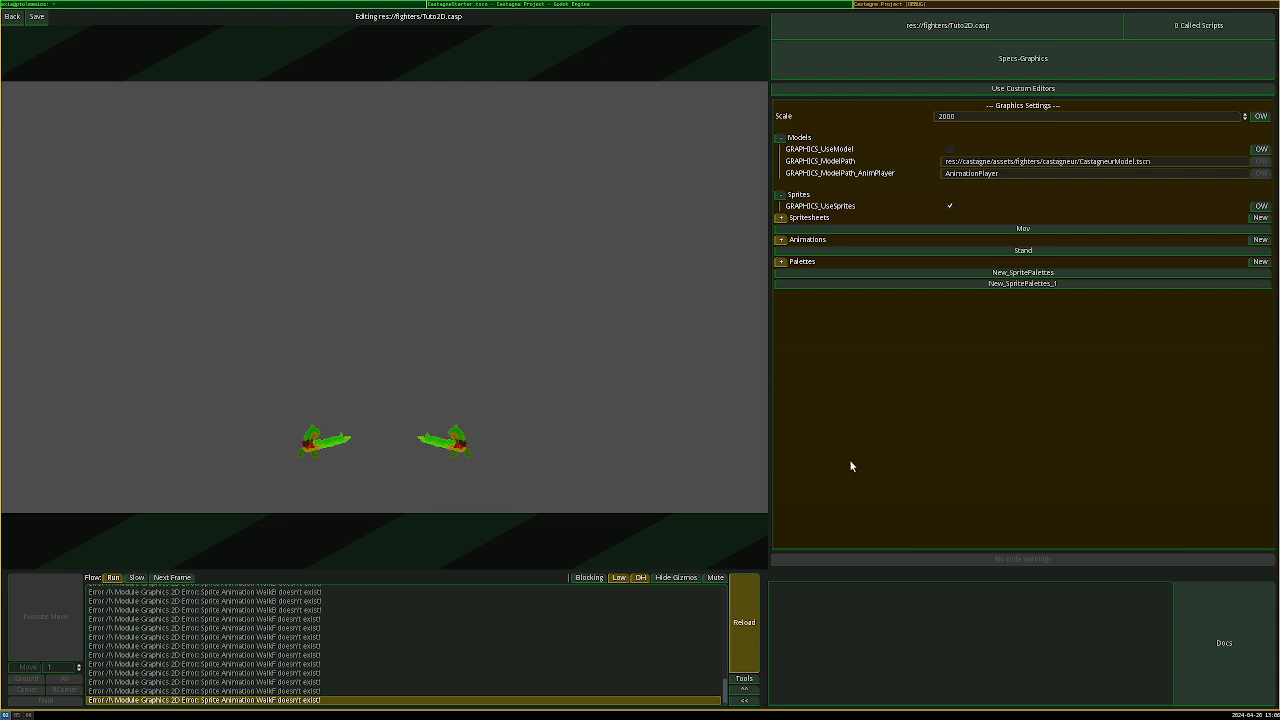
key("ctrl+s")
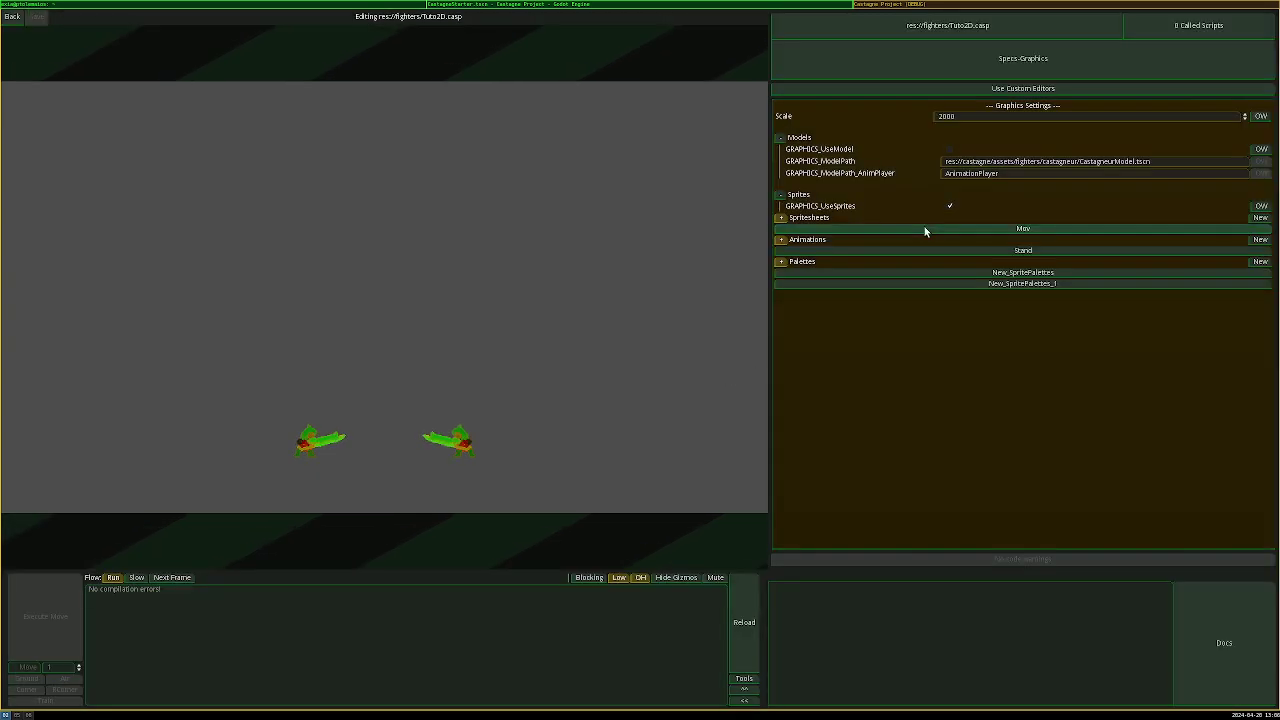
Set the Mov spritesheet's PaletteMode to 1 and reload the character
left_click(744, 700)
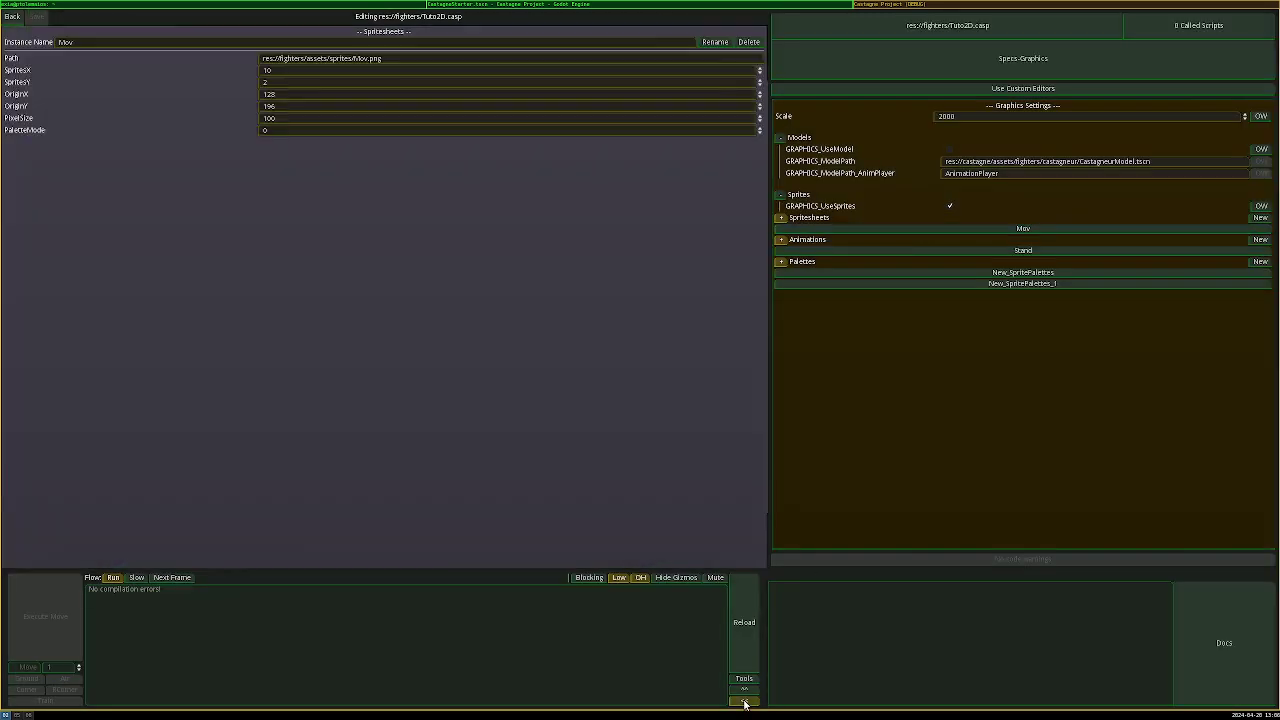
left_click(273, 130)
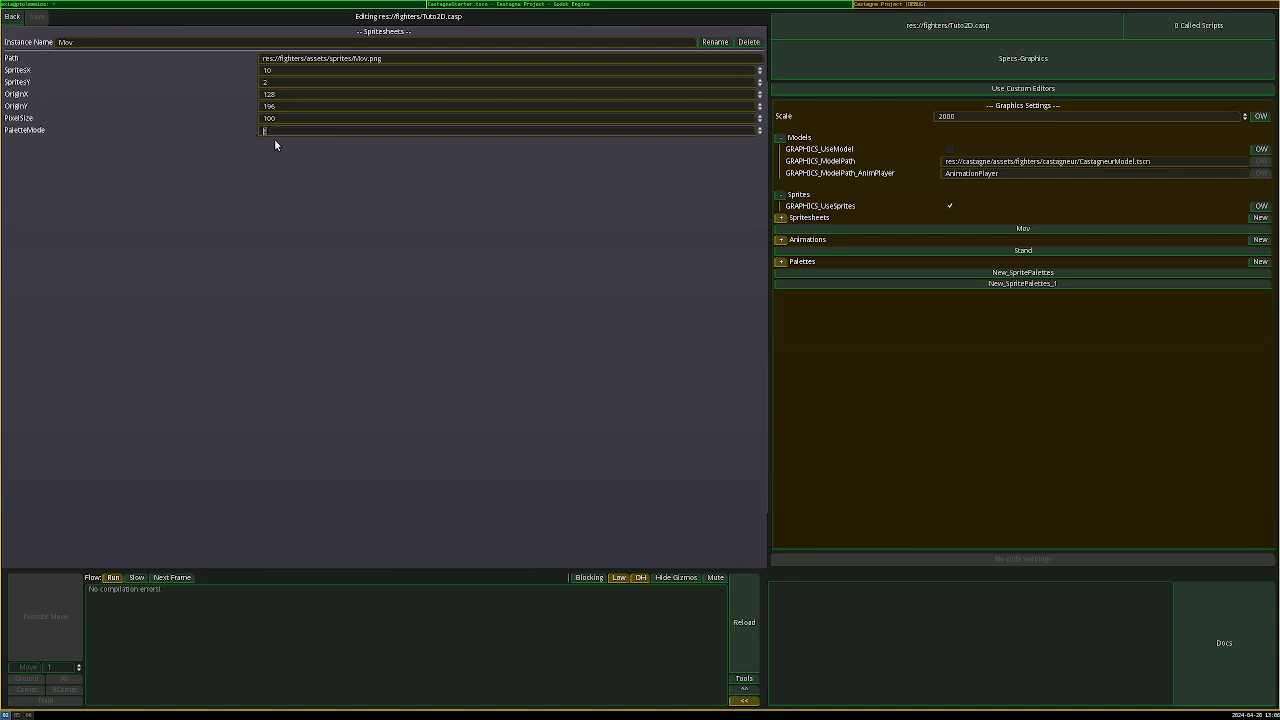
key("BackSpace")
type("1")
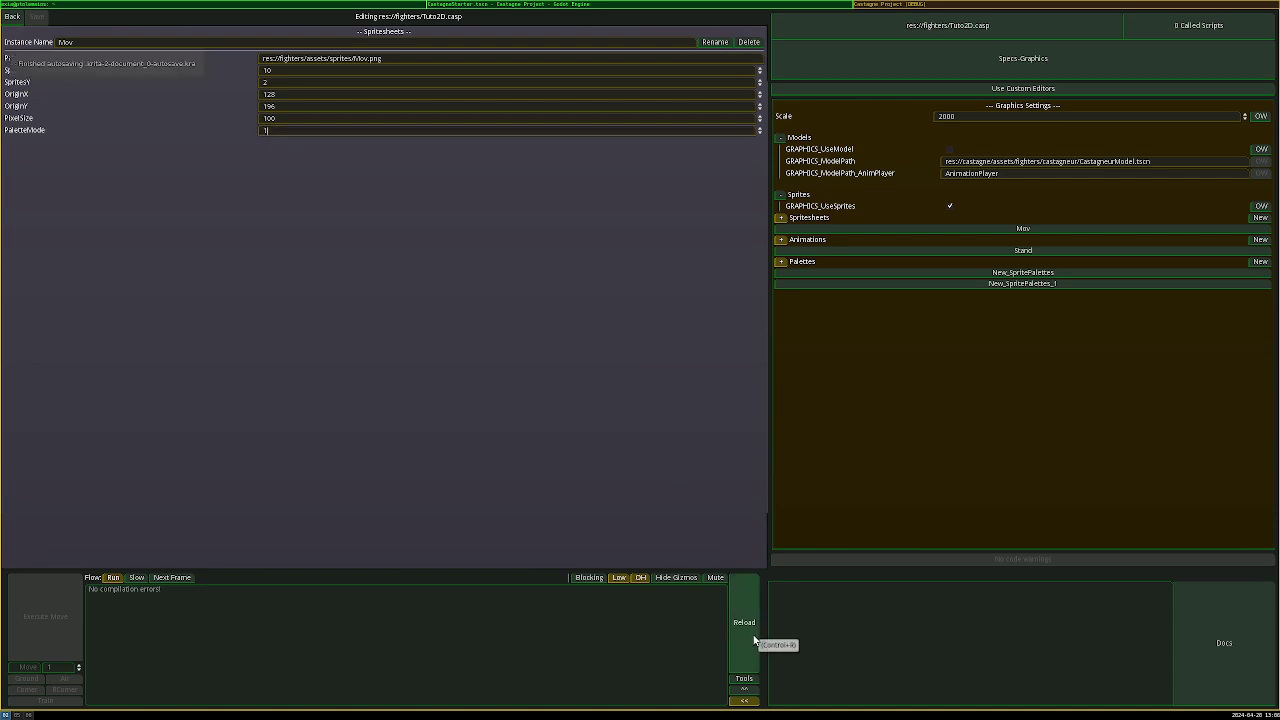
left_click(744, 622)
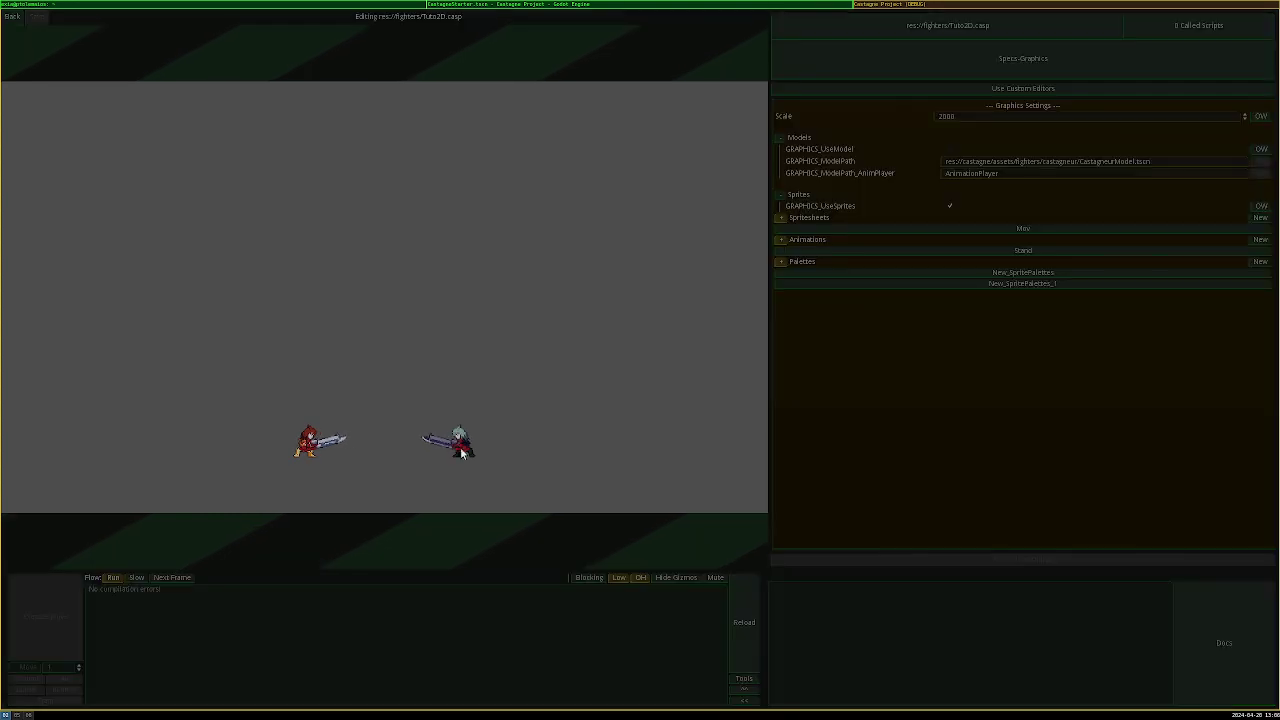
Walk and jump with the character in the game preview to check both fighters' palettes
key("Right")
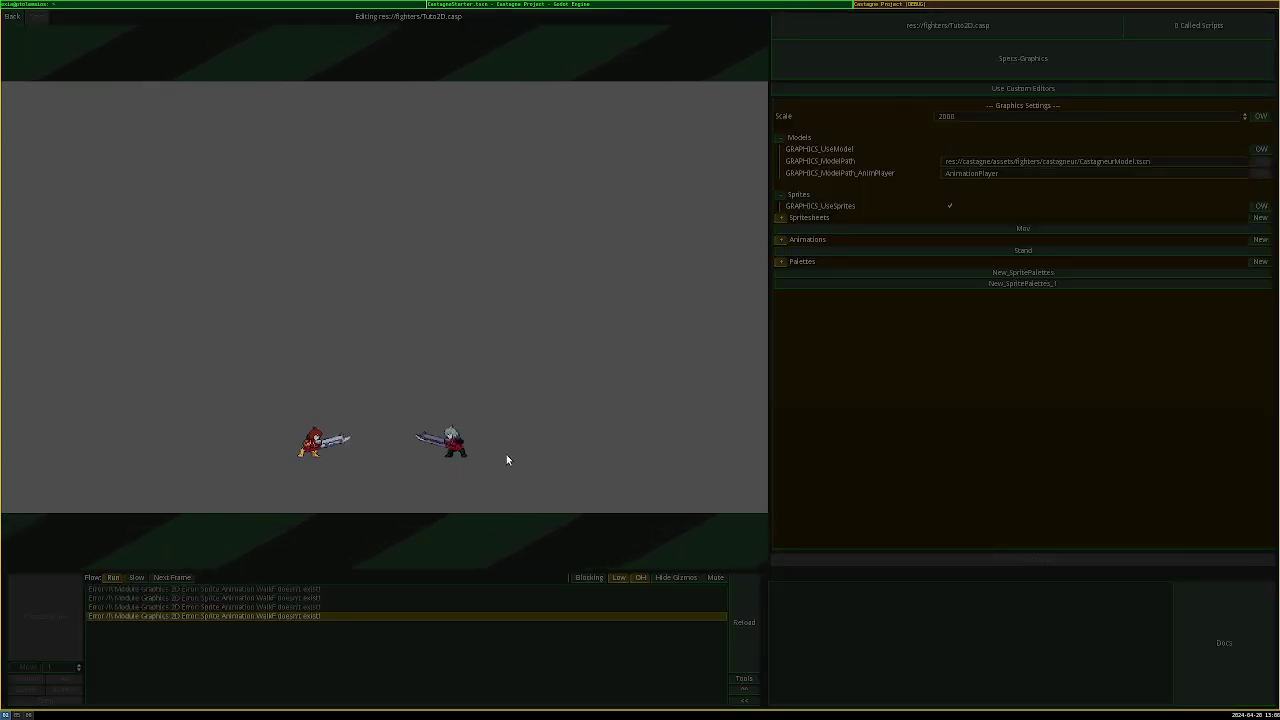
key("Up")
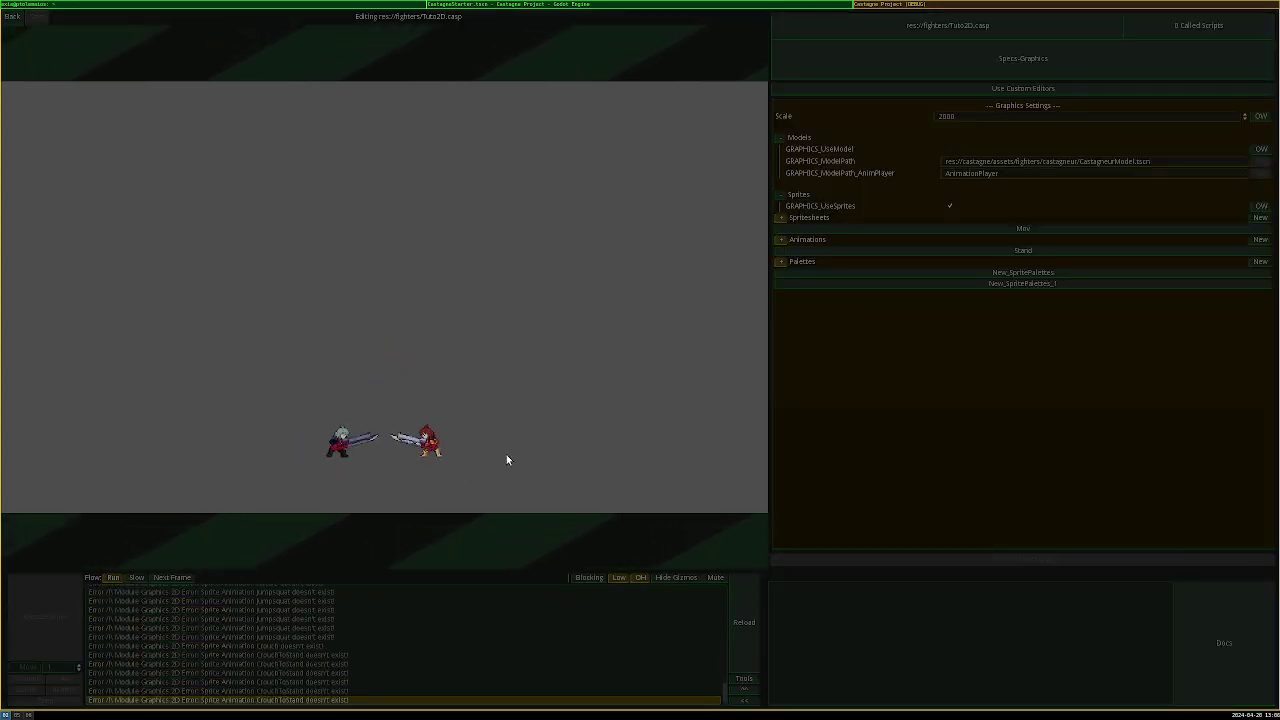
key("Left")
key("Up")
key("Left")
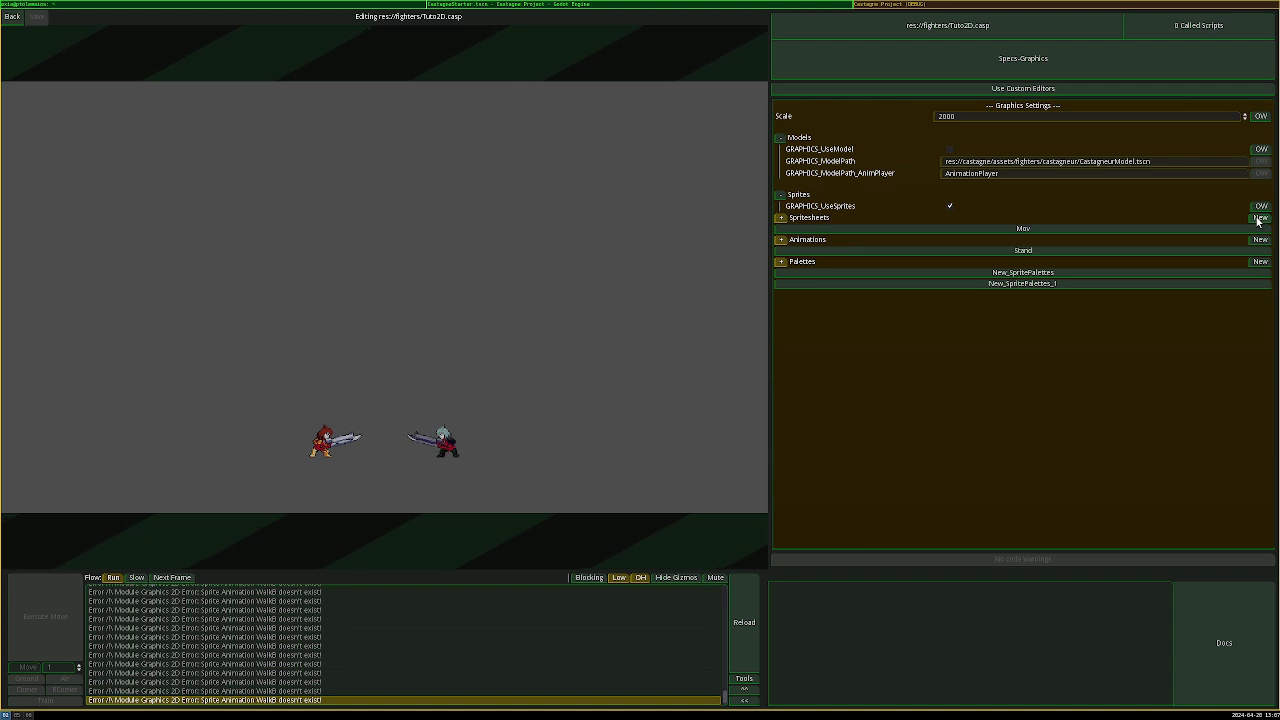
Create a new spritesheet, open its settings, and enter Phys in its instance name field
left_click(1259, 218)
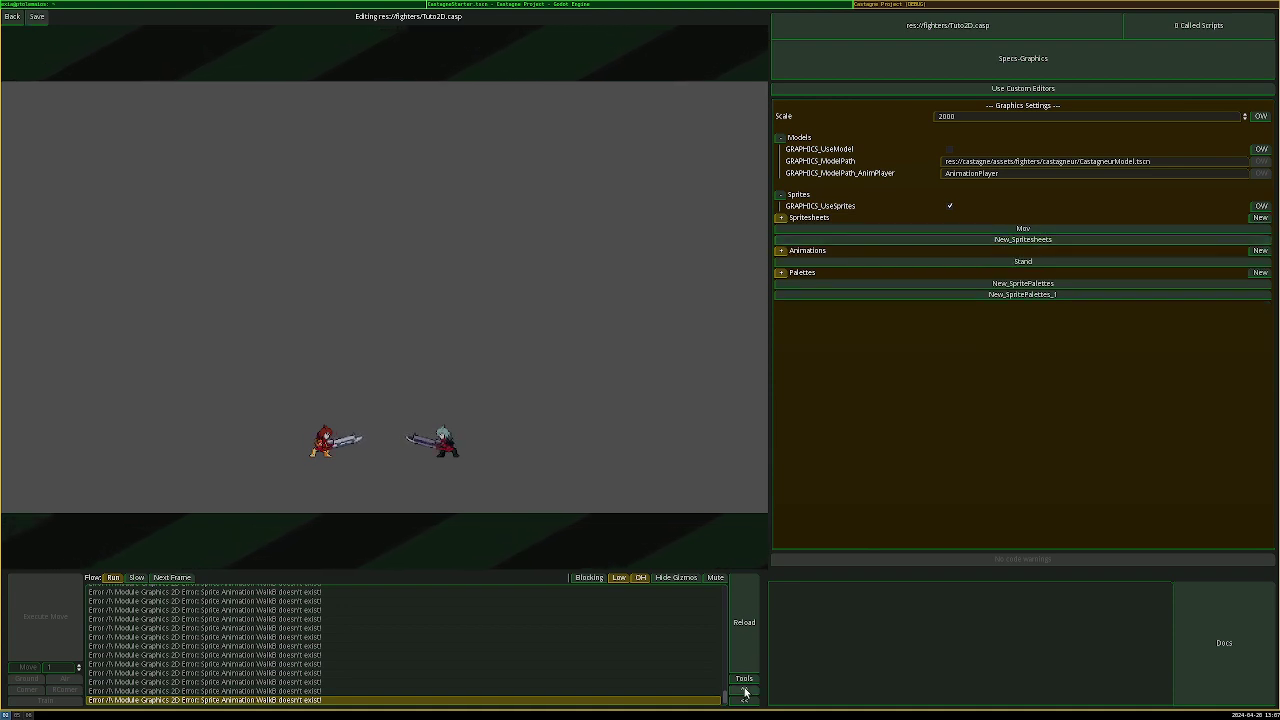
left_click(1041, 240)
left_click_drag(249, 44, 79, 46)
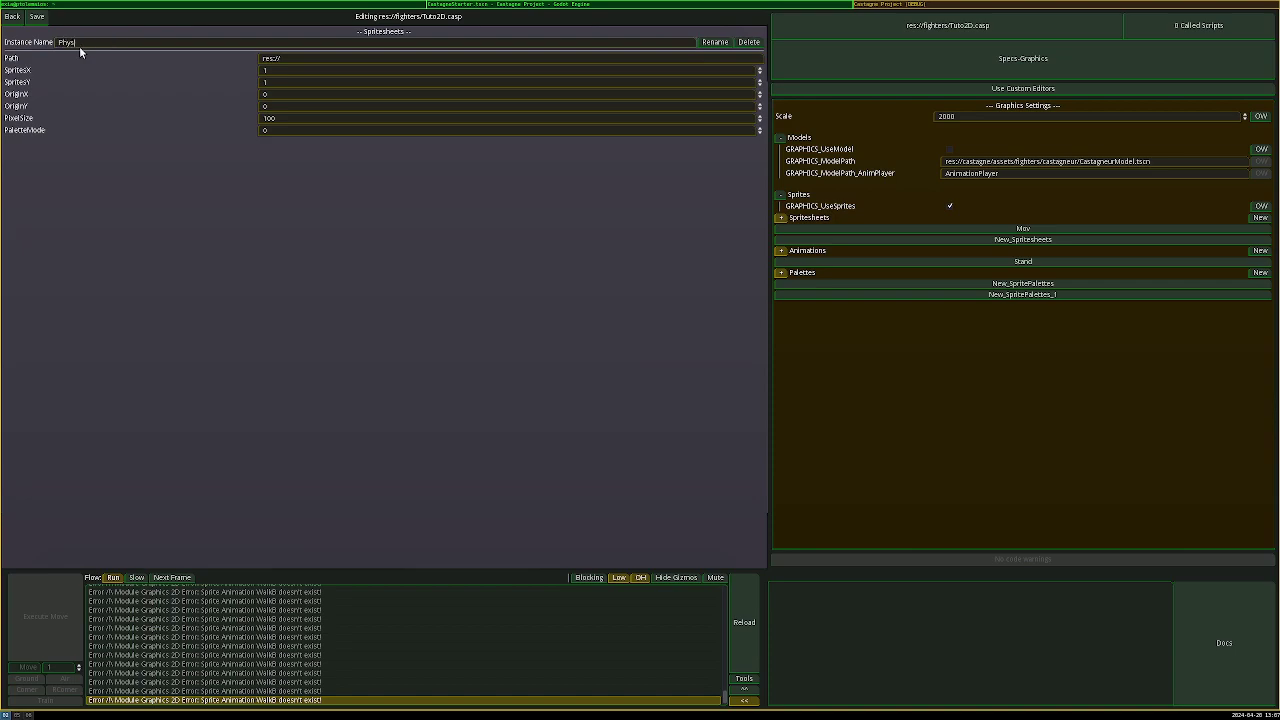
Switch to the Godot editor, copy the path of Phys.png, and show that texture in the Inspector
left_click(688, 5)
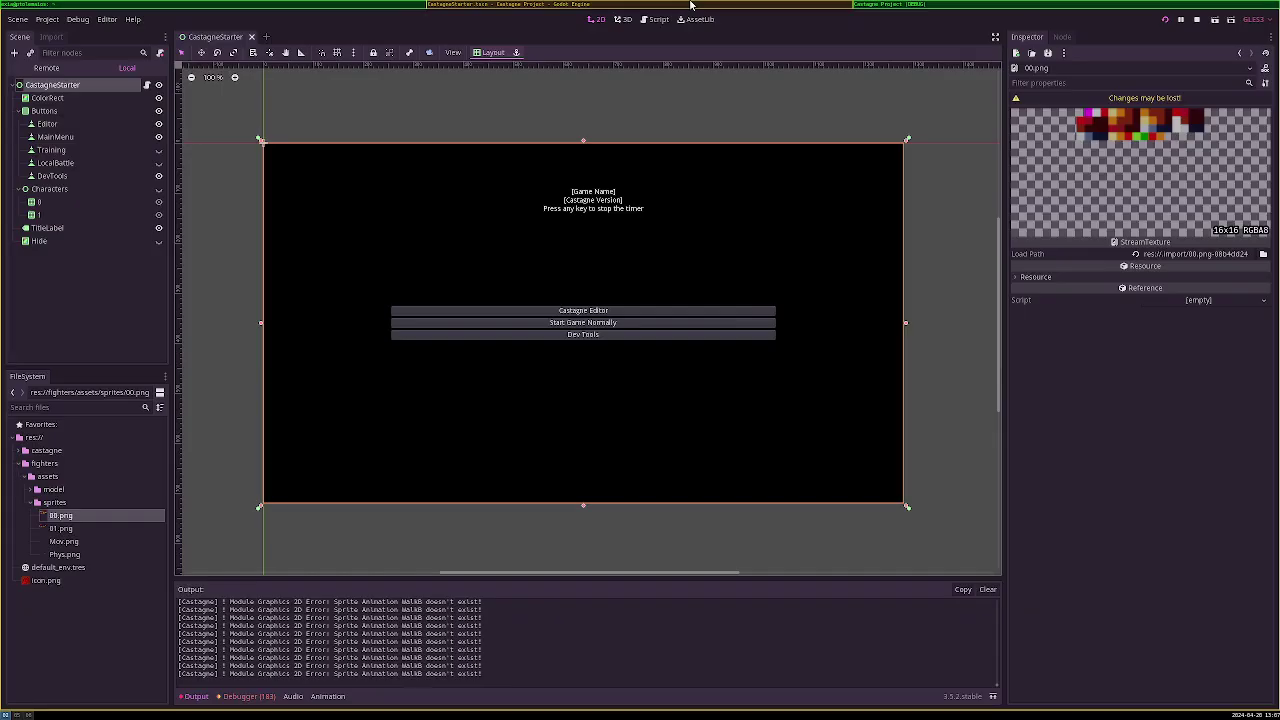
right_click(66, 555)
left_click(112, 574)
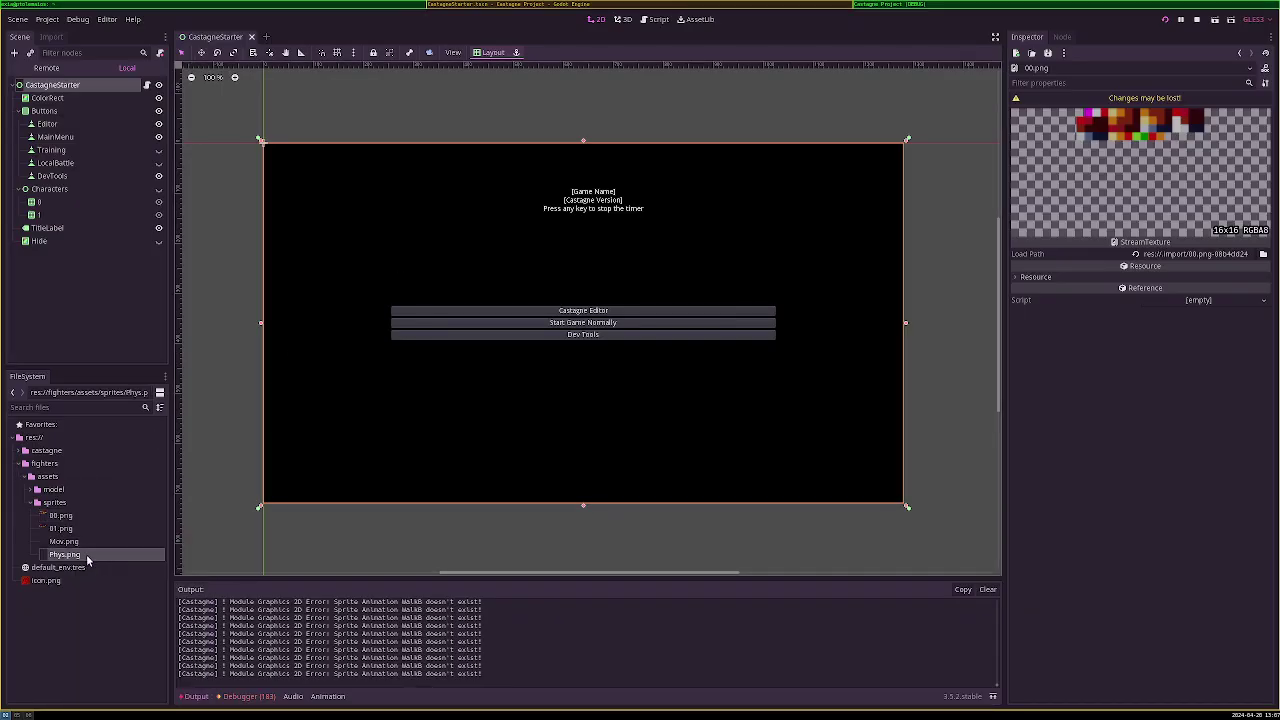
double_click(87, 558)
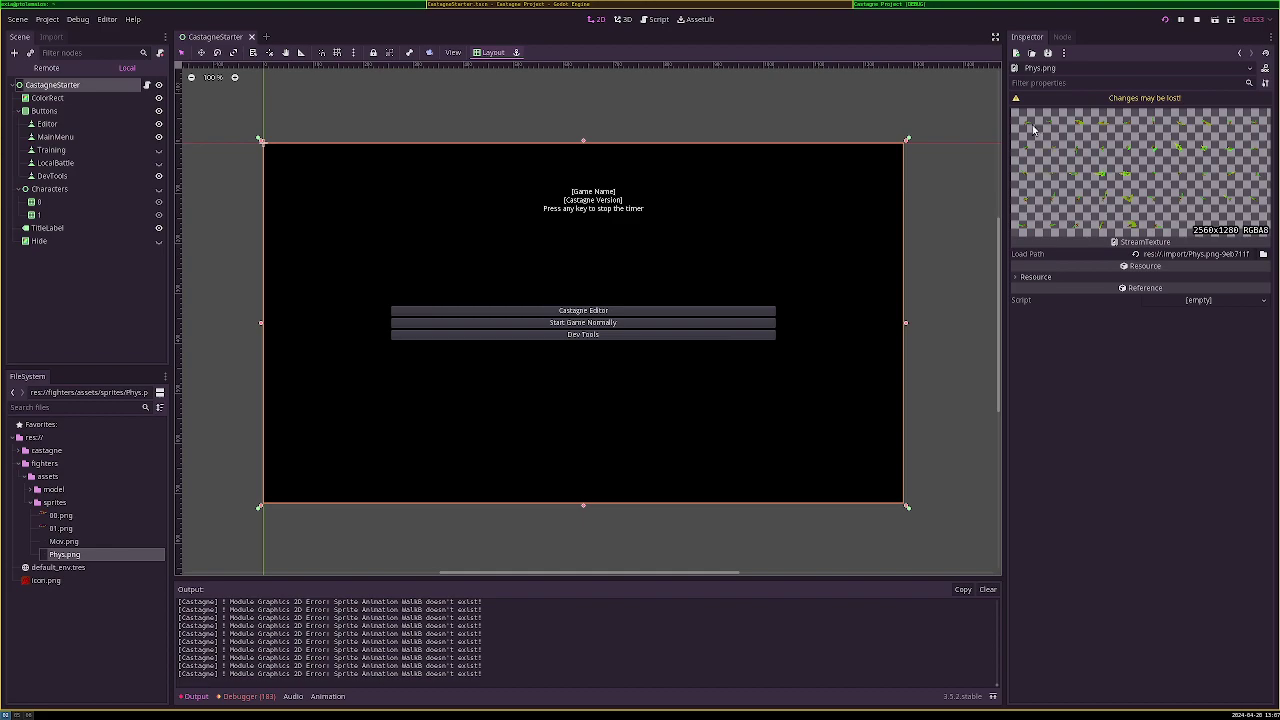
Switch back to the Castagne editor and set the new spritesheet's Path to res://fighters/assets/sprites/Phys.png, SpritesX to 10 and SpritesY to 5
left_click(869, 4)
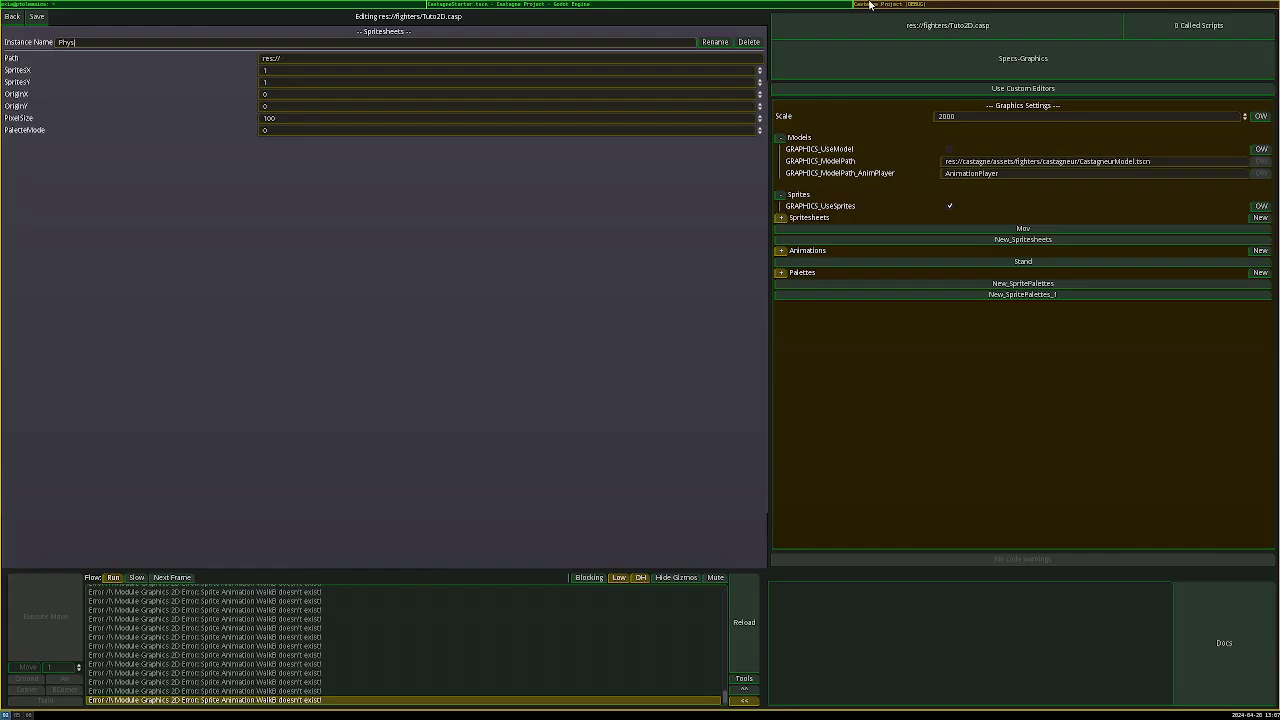
left_click_drag(291, 61, 264, 69)
type("res://fighters/assets/sprites/Phys.png")
left_click(285, 72)
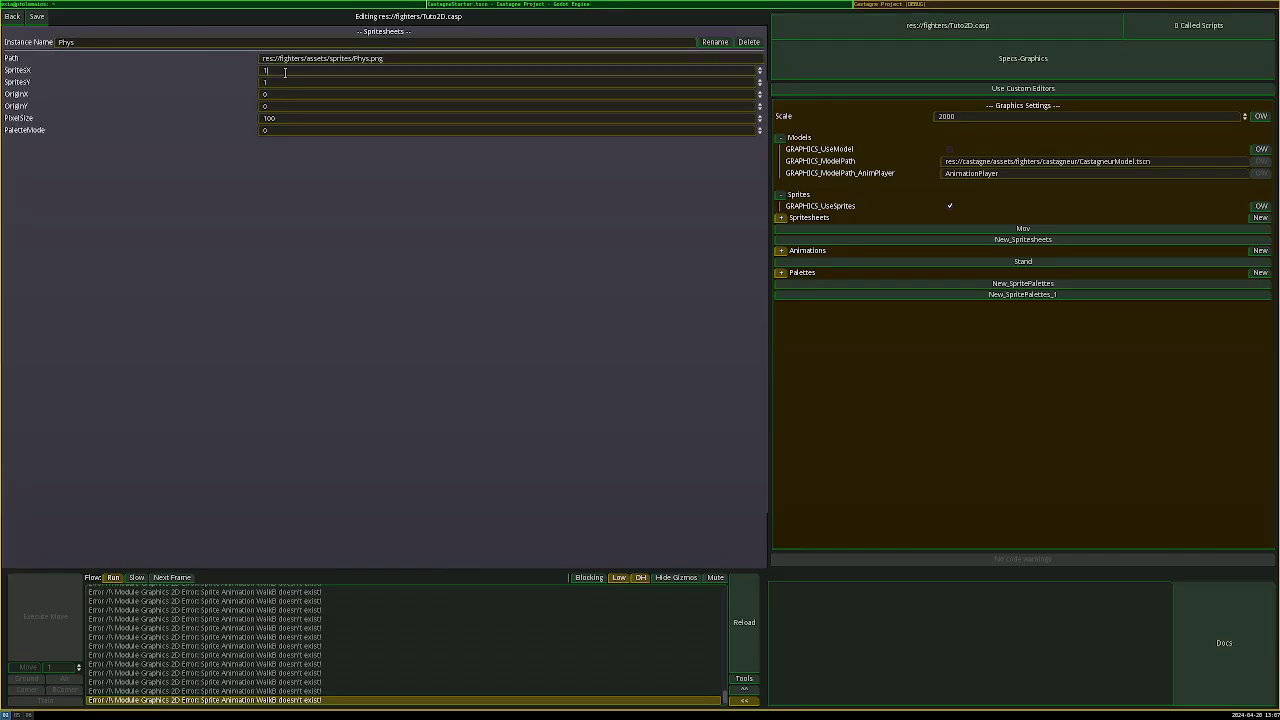
type("0")
key("Tab")
type("5")
Set the new spritesheet's OriginX to 128, OriginY to 196 and PaletteMode to 1, and save and reload the character
key("Tab")
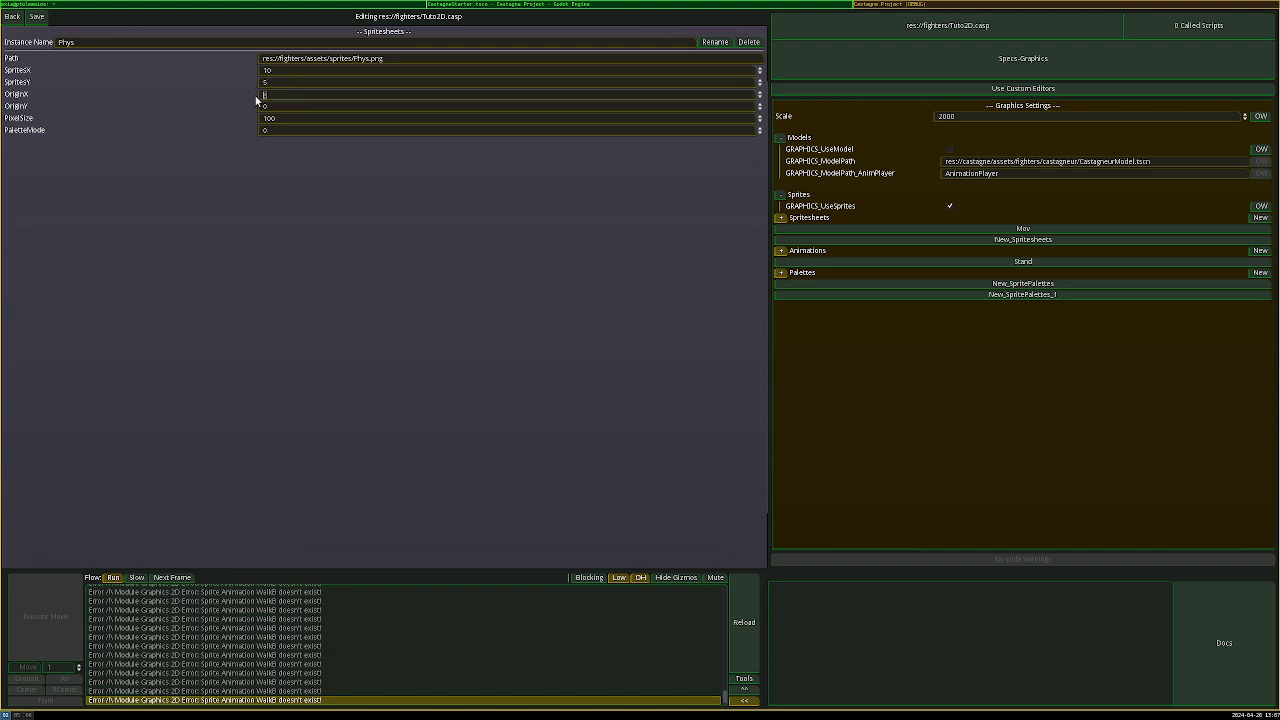
key("Tab")
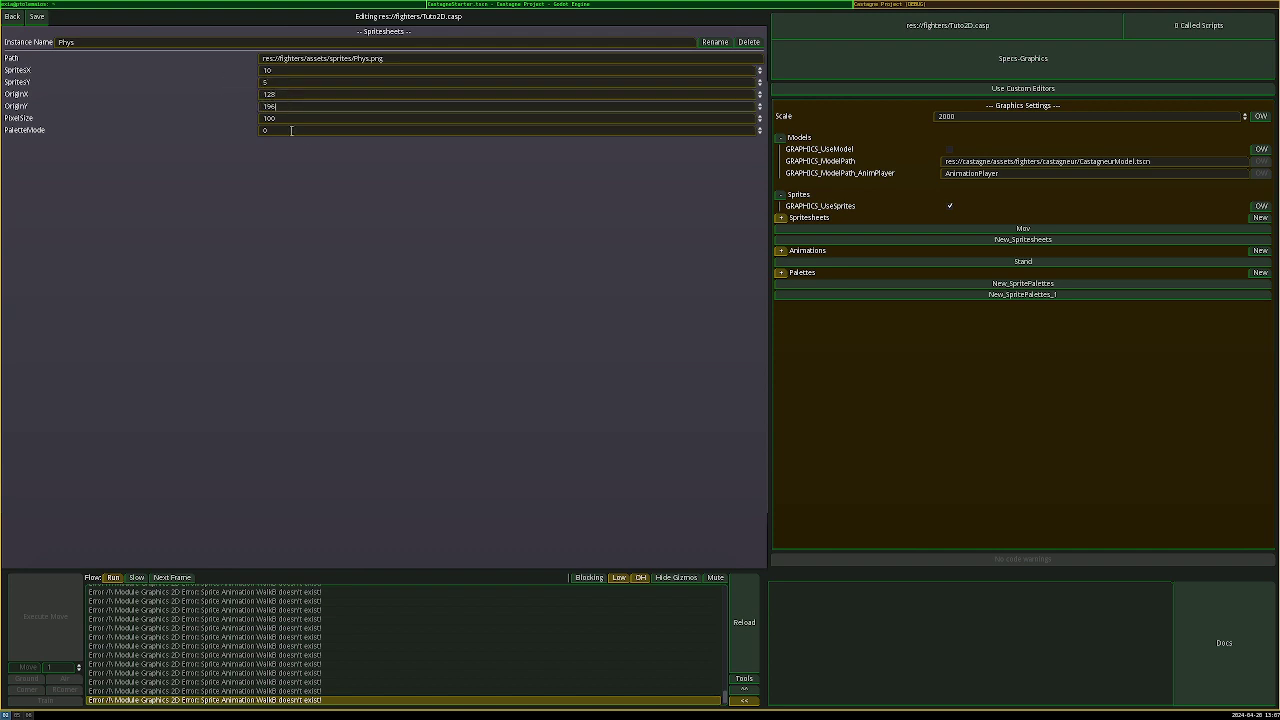
key("Tab")
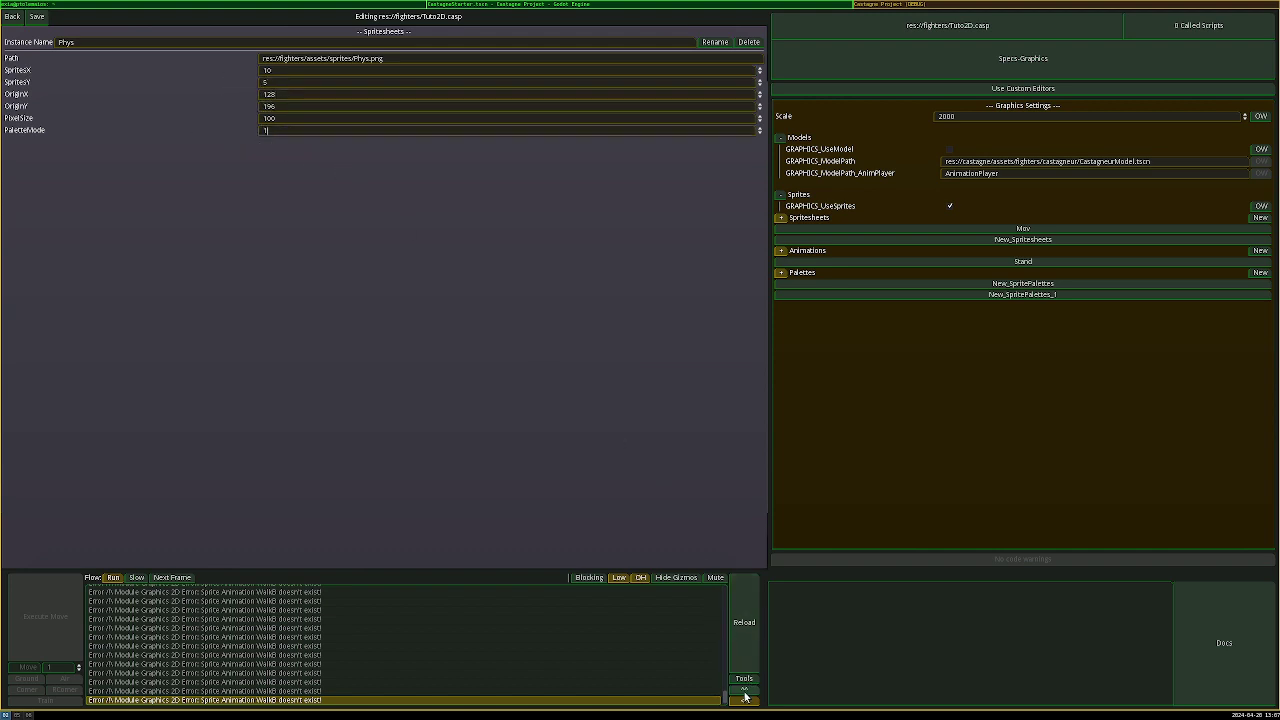
left_click(744, 699)
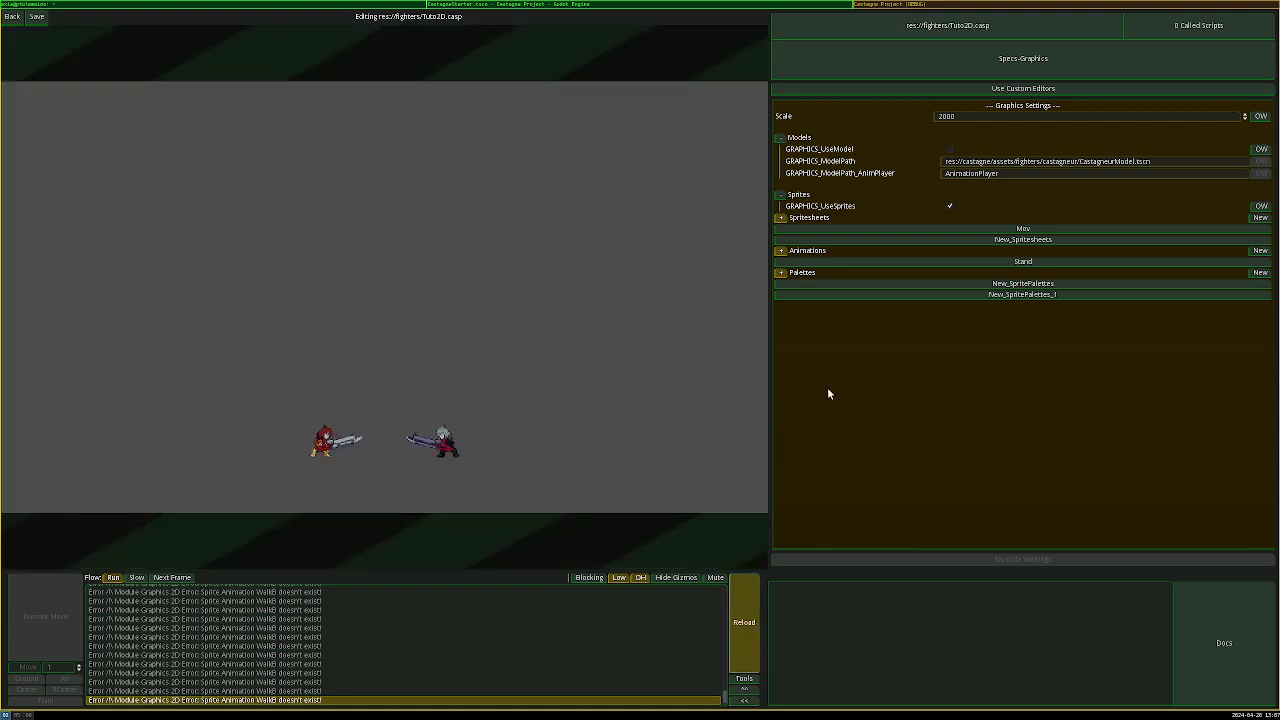
key("ctrl+s")
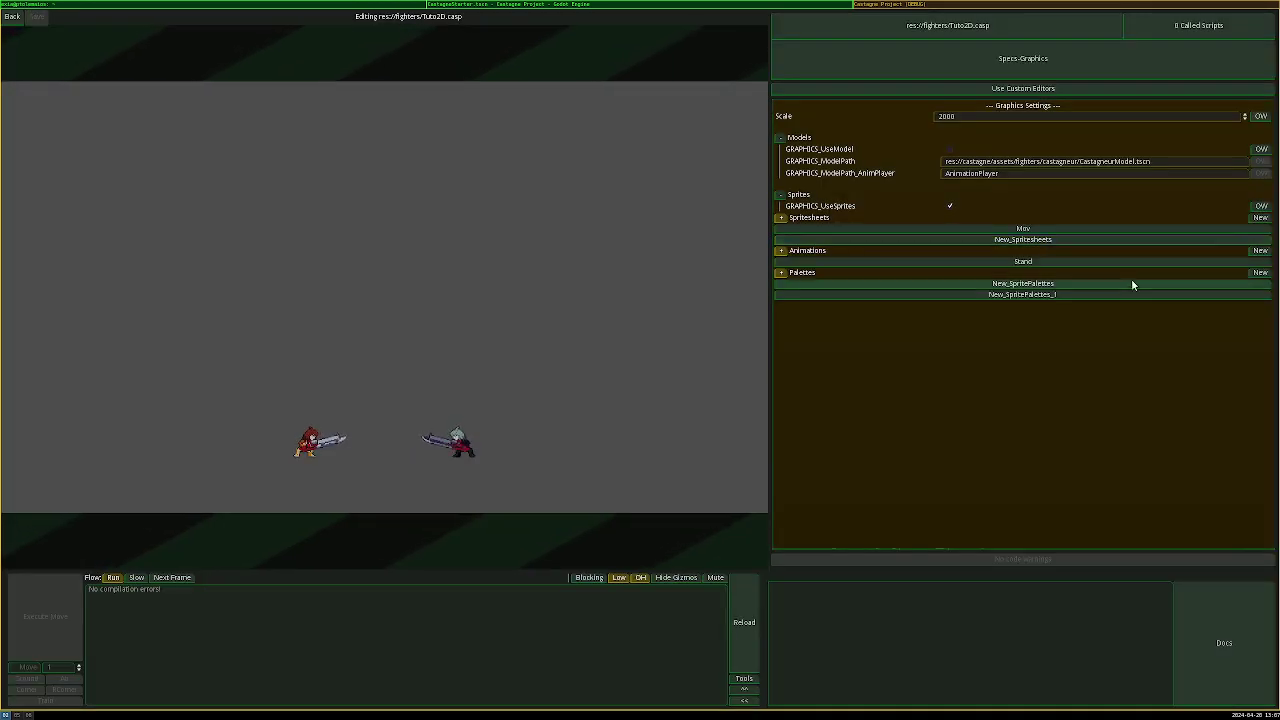
Rename the new spritesheet to Phys and return to the game preview
left_click(744, 699)
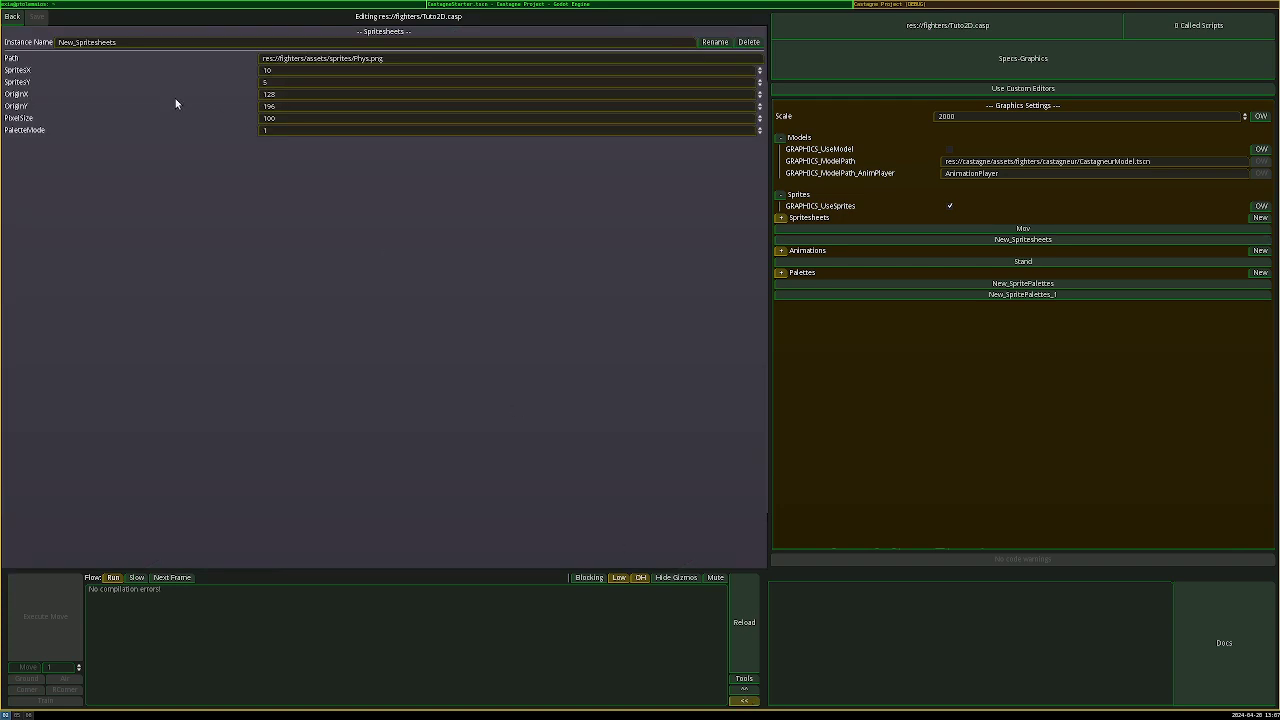
left_click_drag(144, 41, 53, 32)
type("Phys")
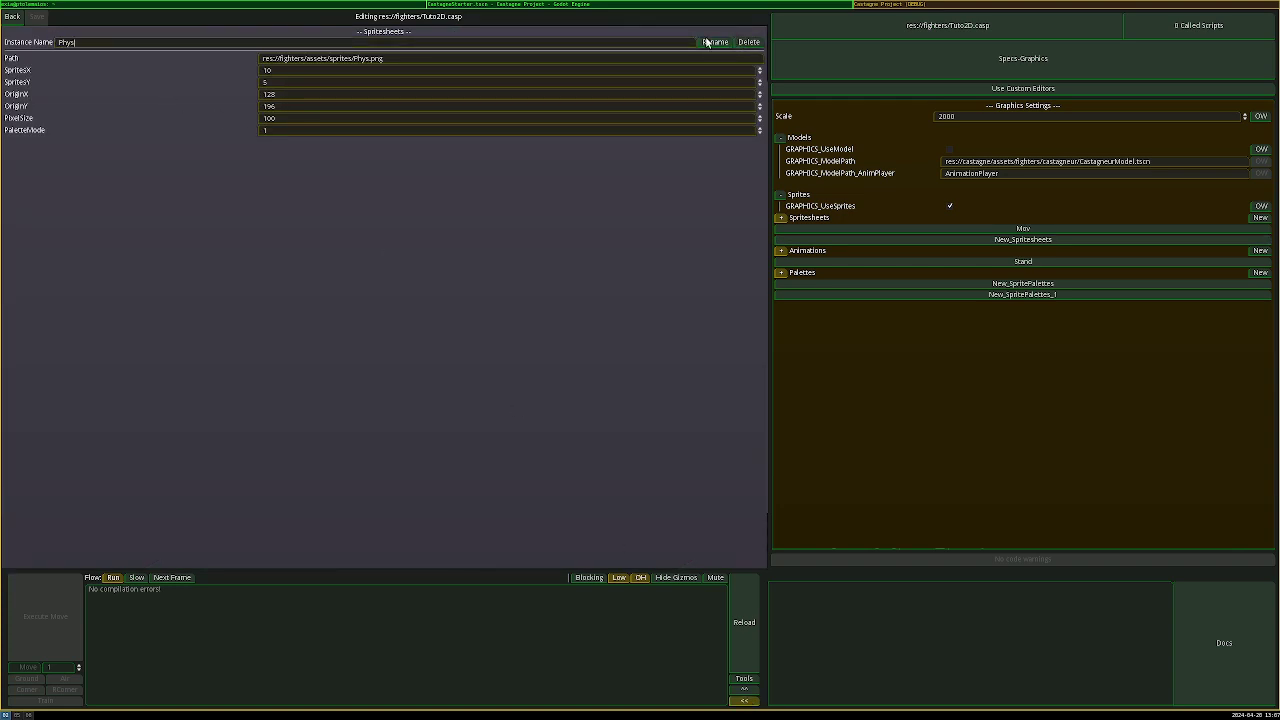
left_click(706, 42)
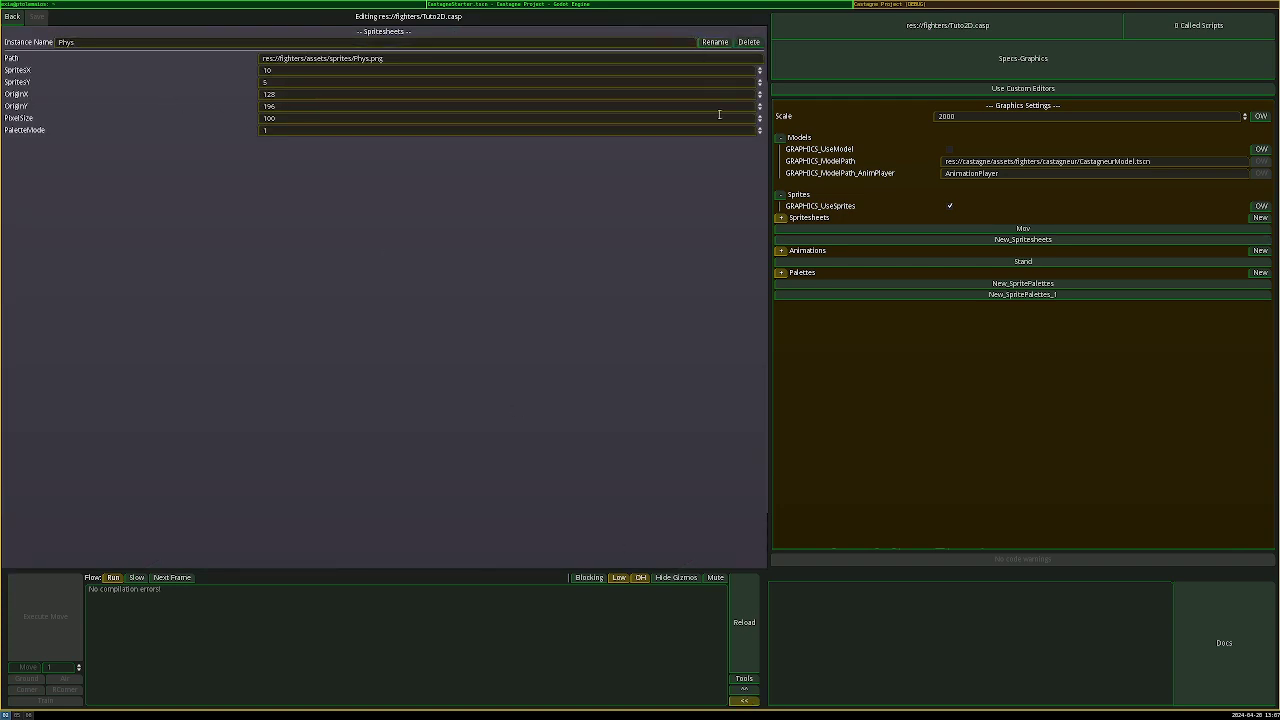
left_click(708, 44)
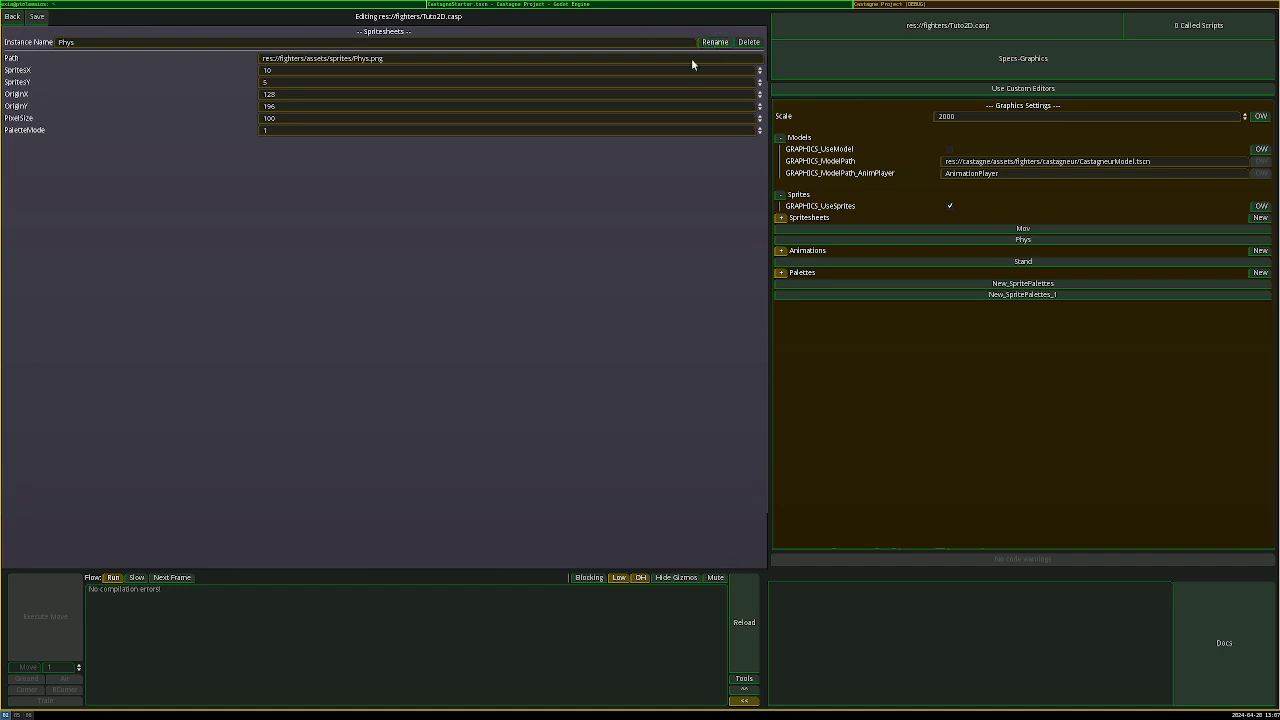
left_click(743, 701)
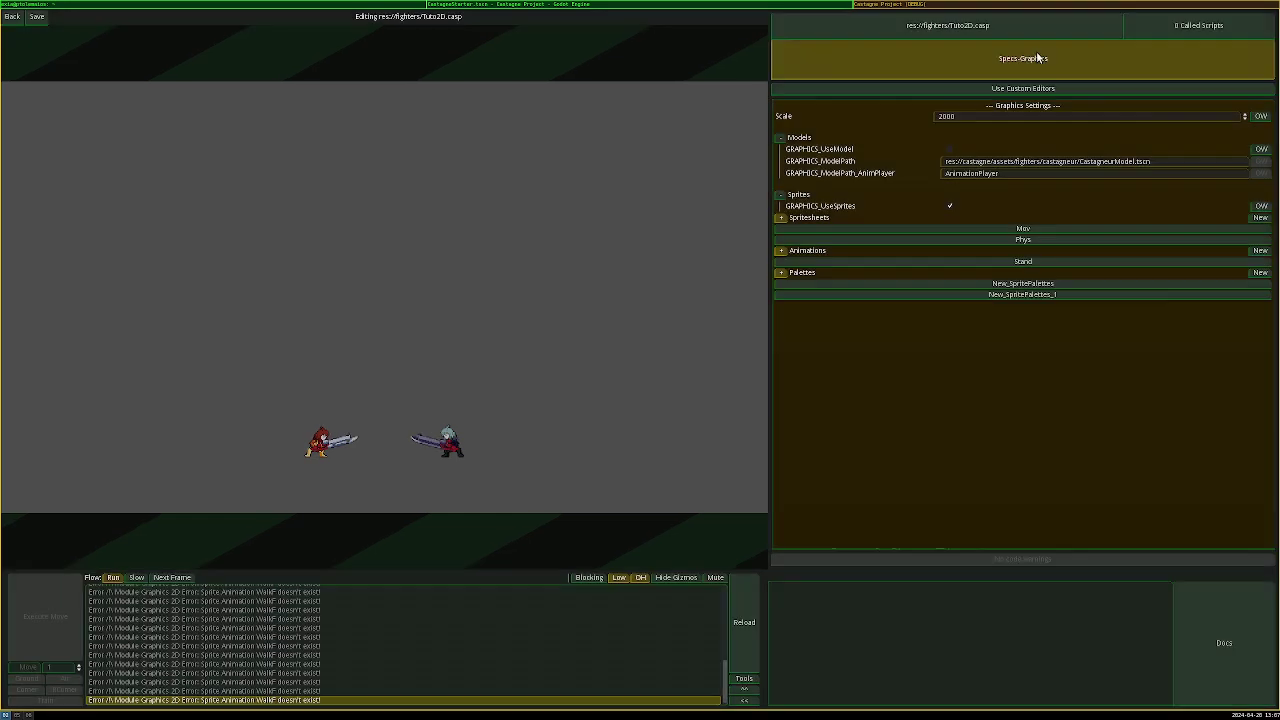
Create a new state named 5M from the Attack-Normal template
left_click(1040, 56)
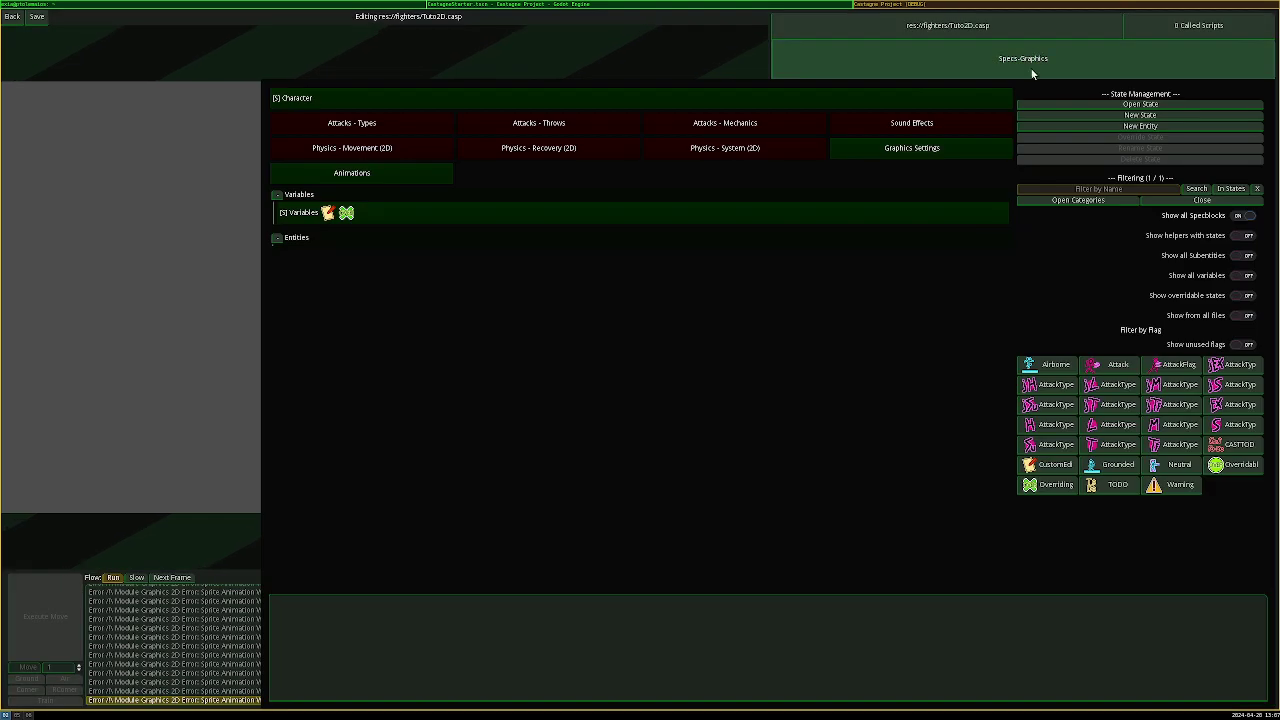
left_click(1140, 115)
left_click(300, 179)
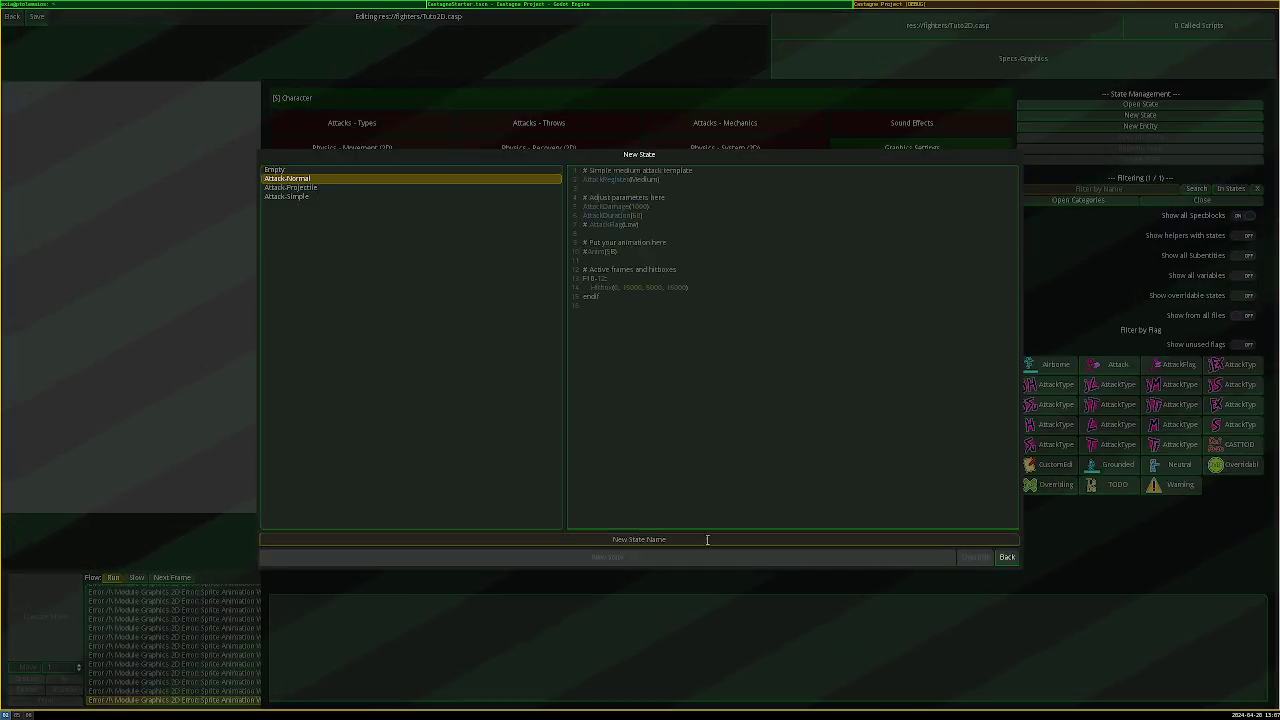
type("q")
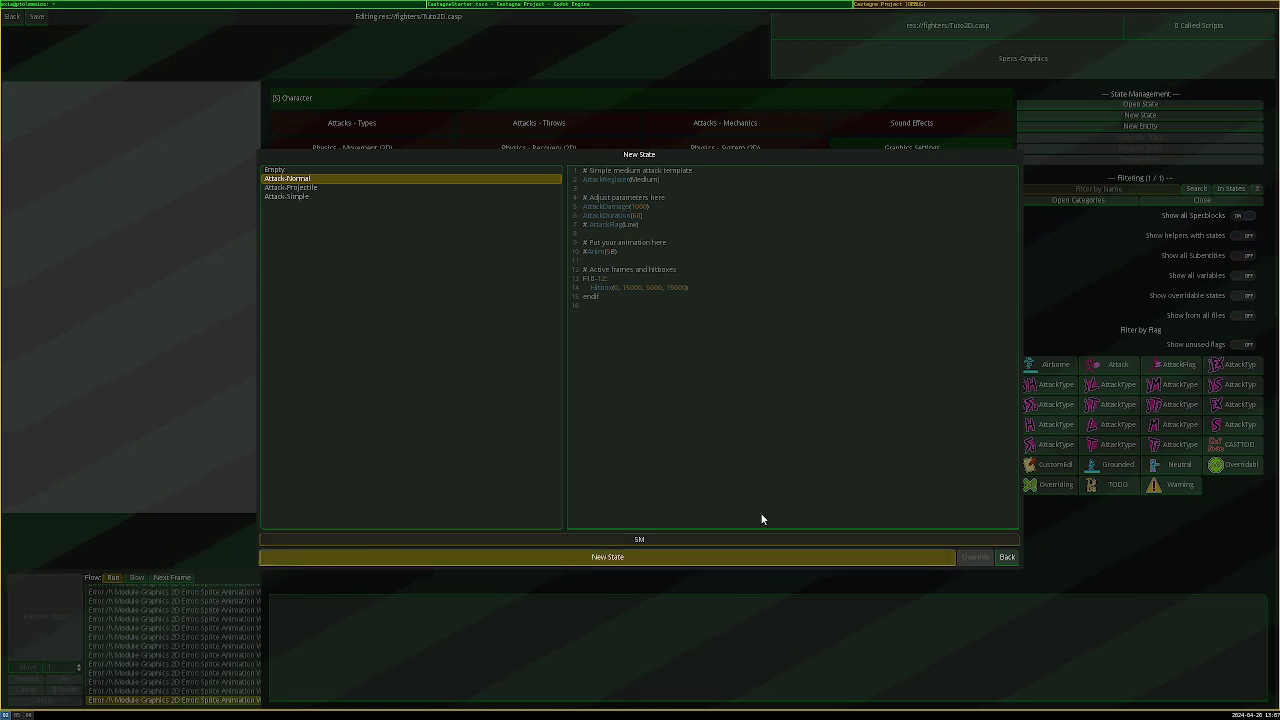
key("Return")
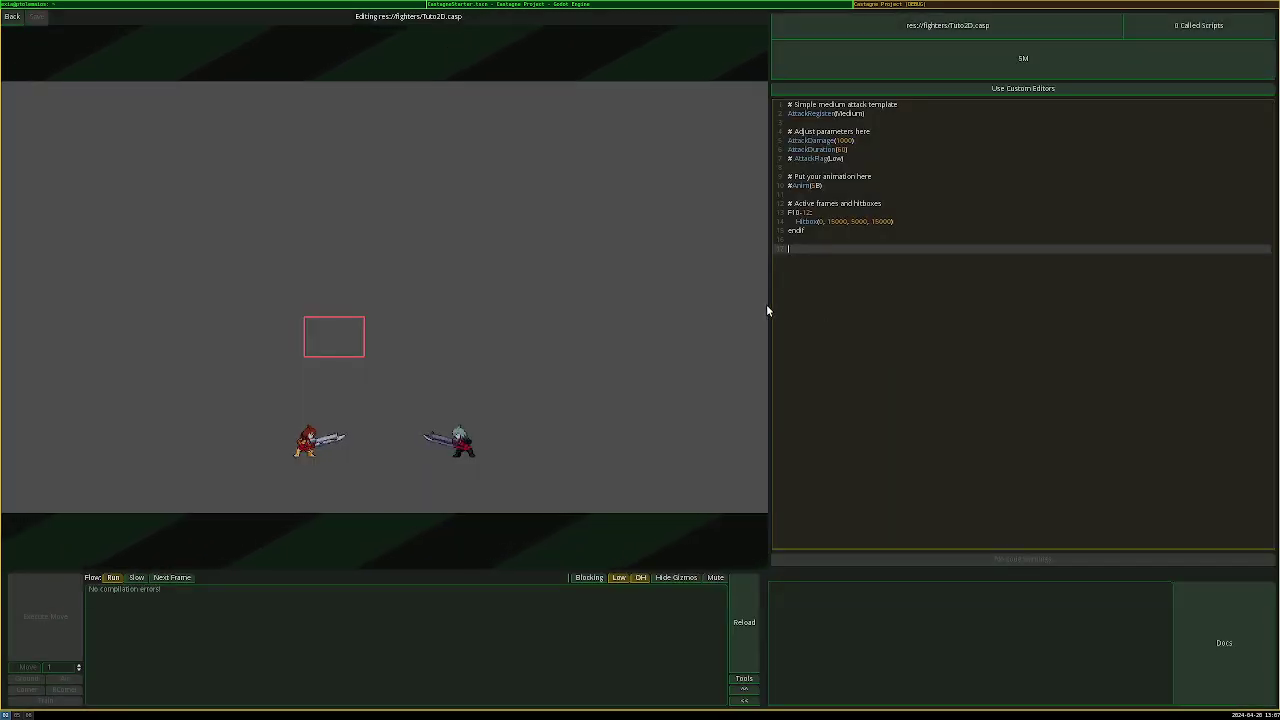
Replace the commented-out animation line in the 5M script with Anim(Stand), and reload to test the attack
left_click(849, 230)
left_click(798, 222)
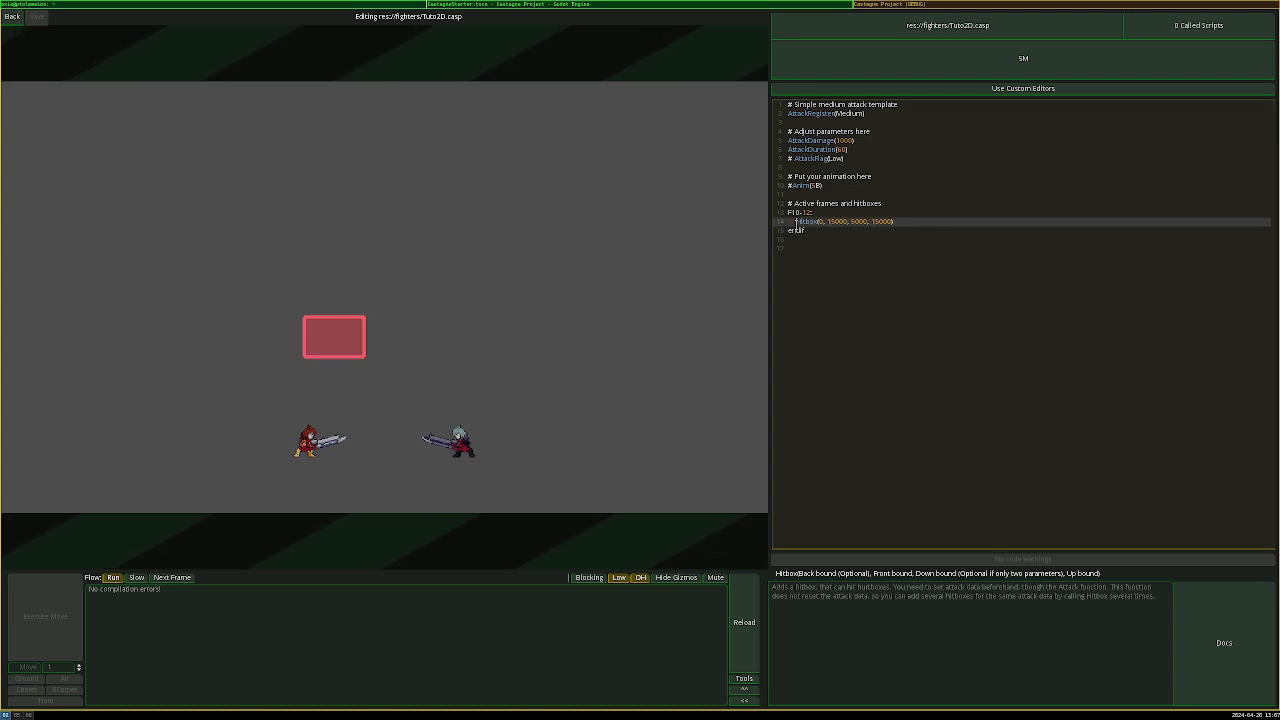
left_click(852, 247)
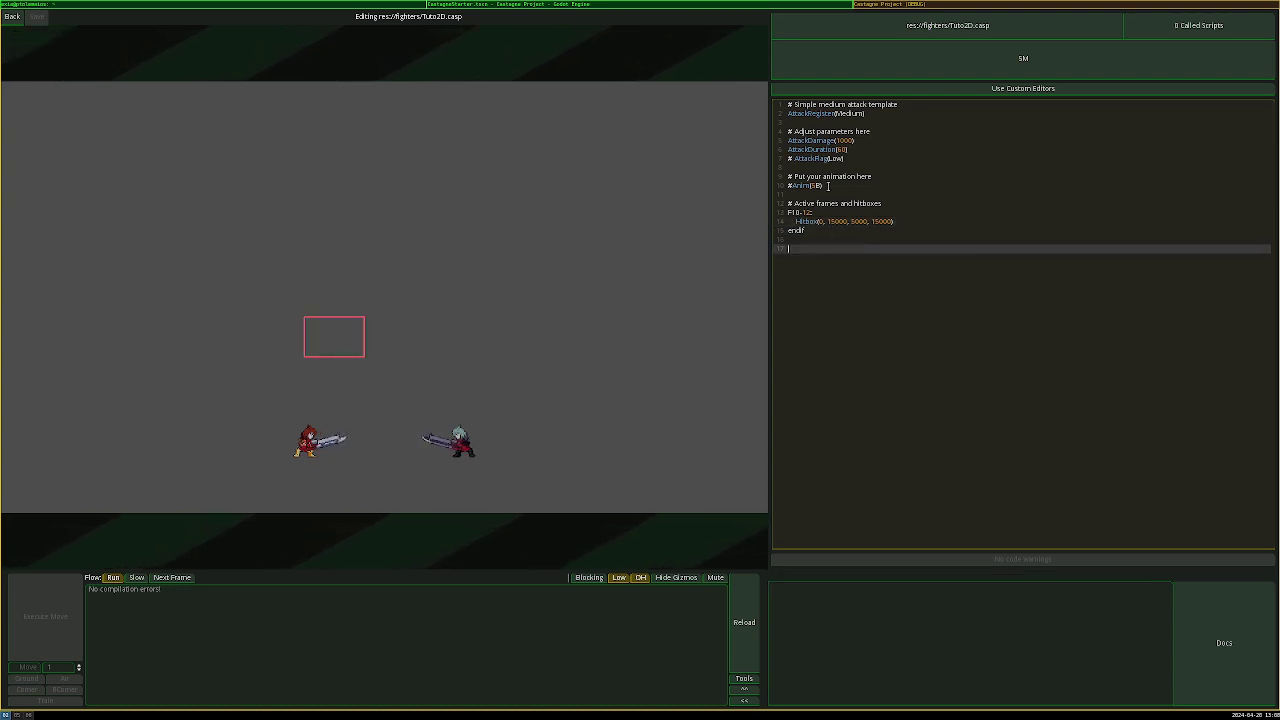
left_click(828, 186)
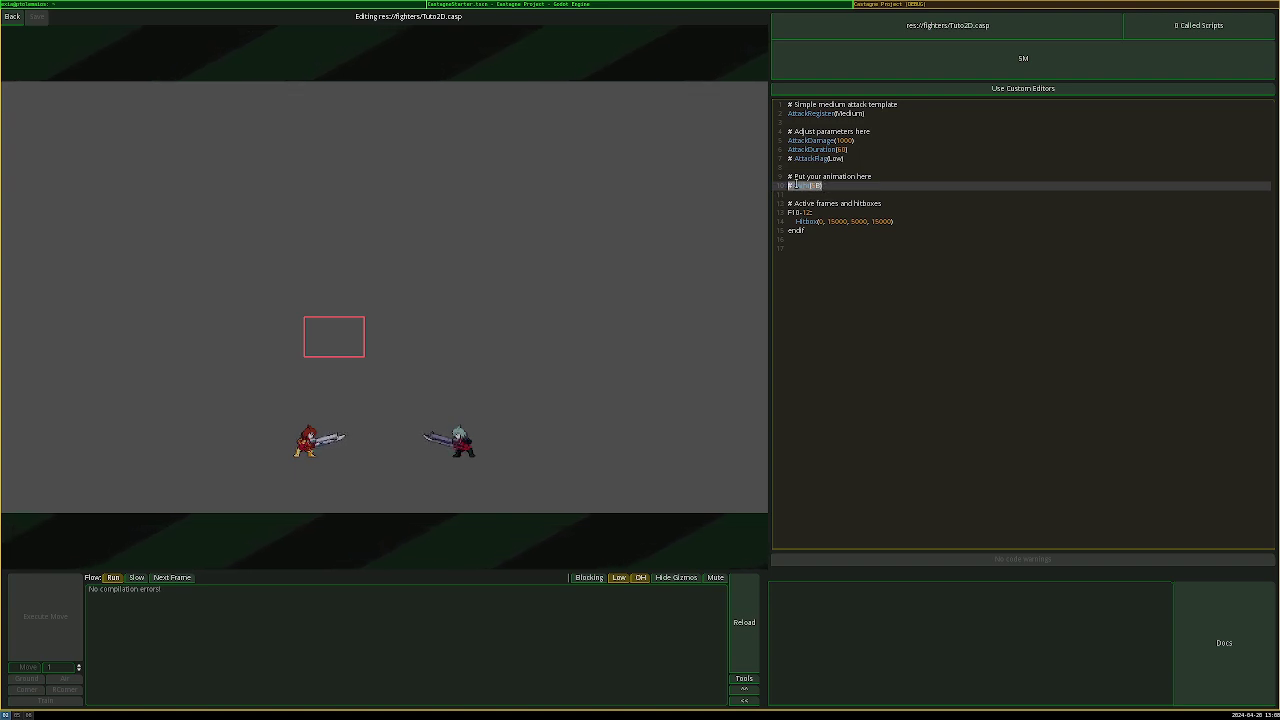
left_click(792, 185)
key("BackSpace")
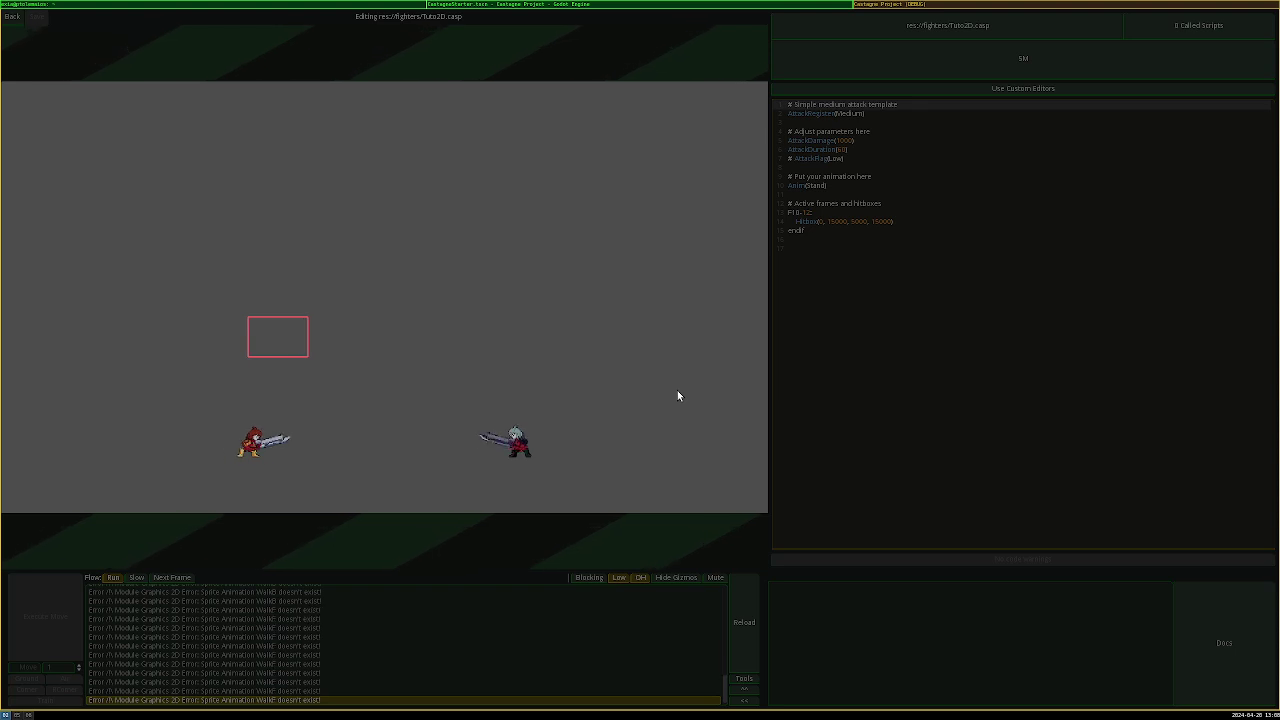
left_click(820, 288)
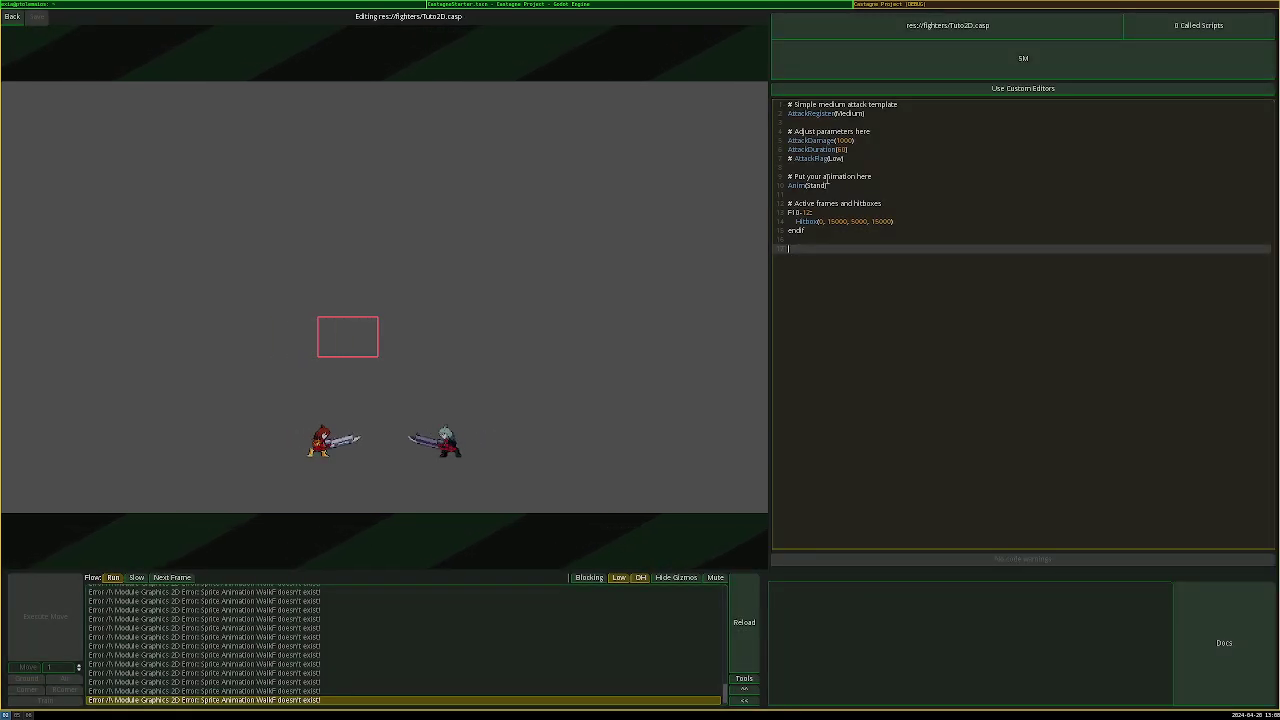
Replace the Anim(Stand) line with an F1 block calling Sprite with only a frame ID, closed by endif, and reload
left_click_drag(848, 186, 767, 192)
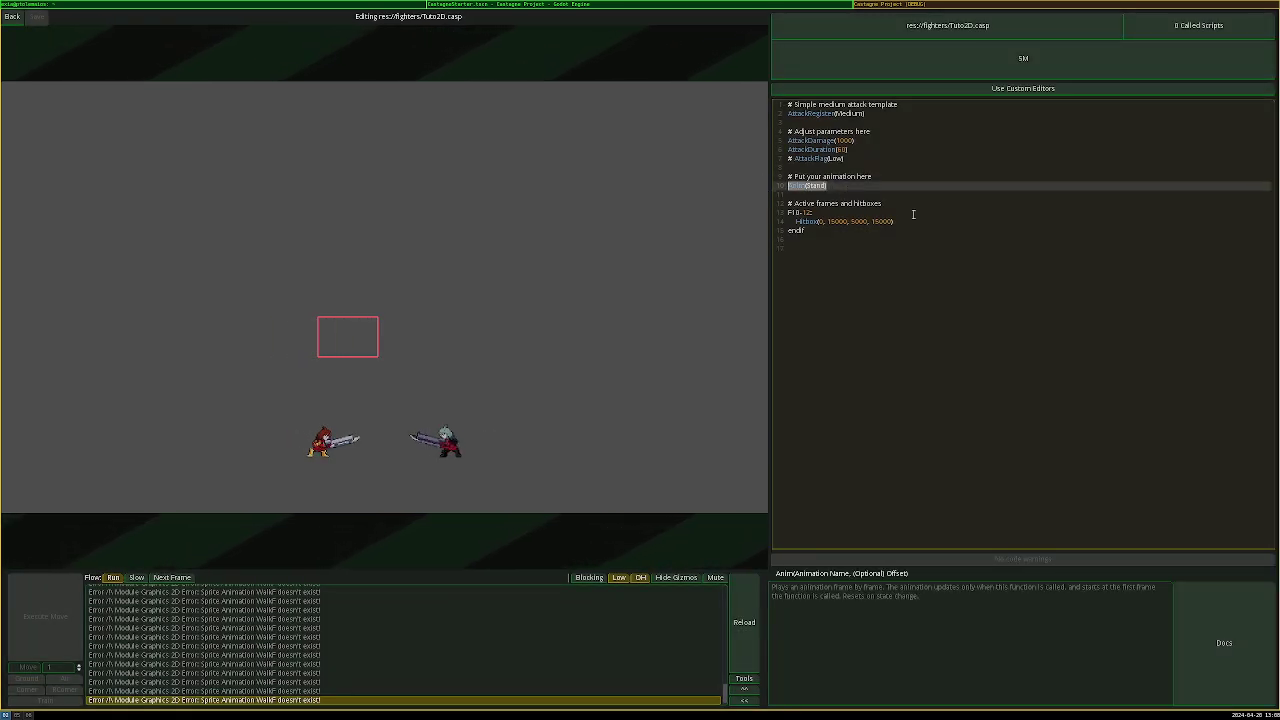
type("F1:")
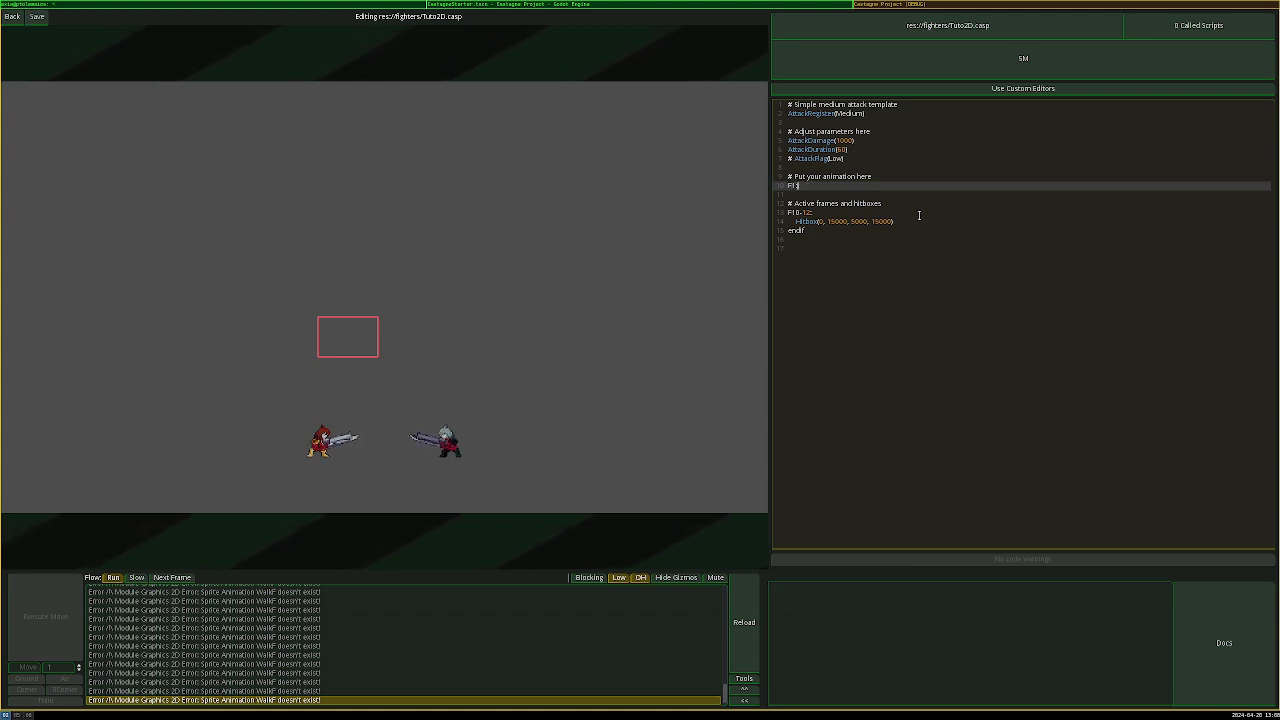
key("Return")
key("Return")
type("endif")
key("Up")
key("Tab")
type("Spr")
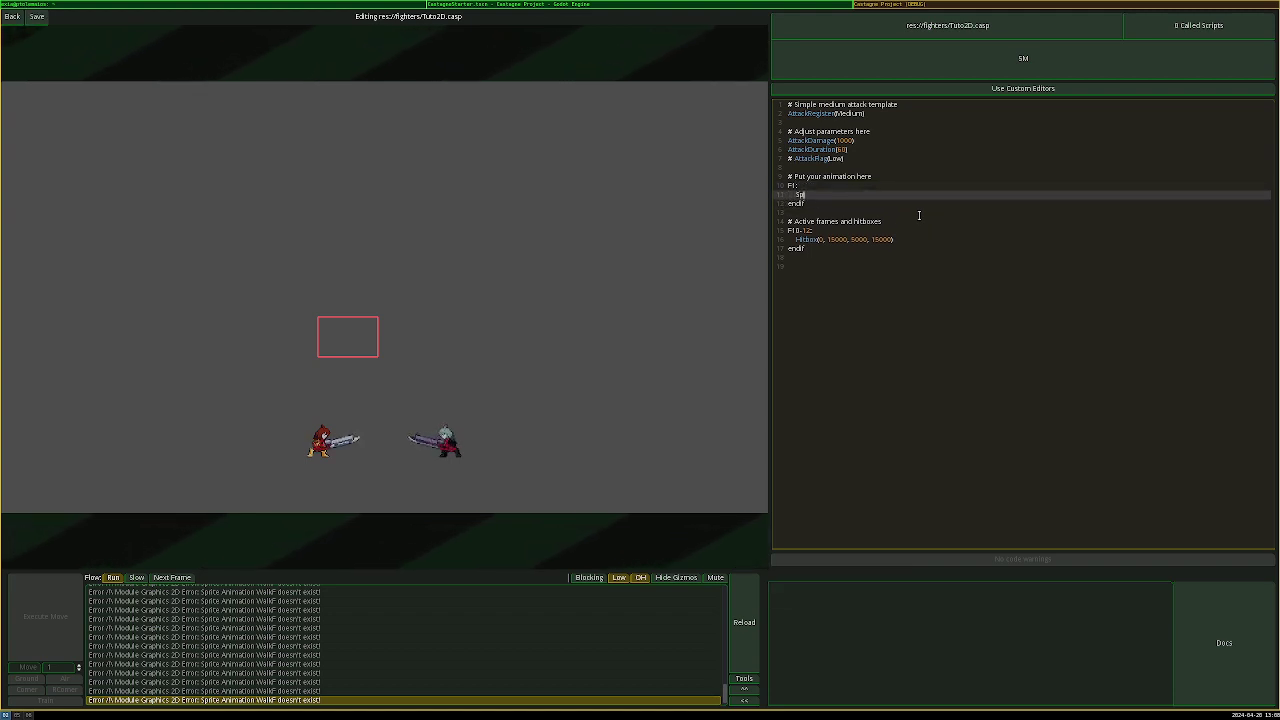
type("ite(")
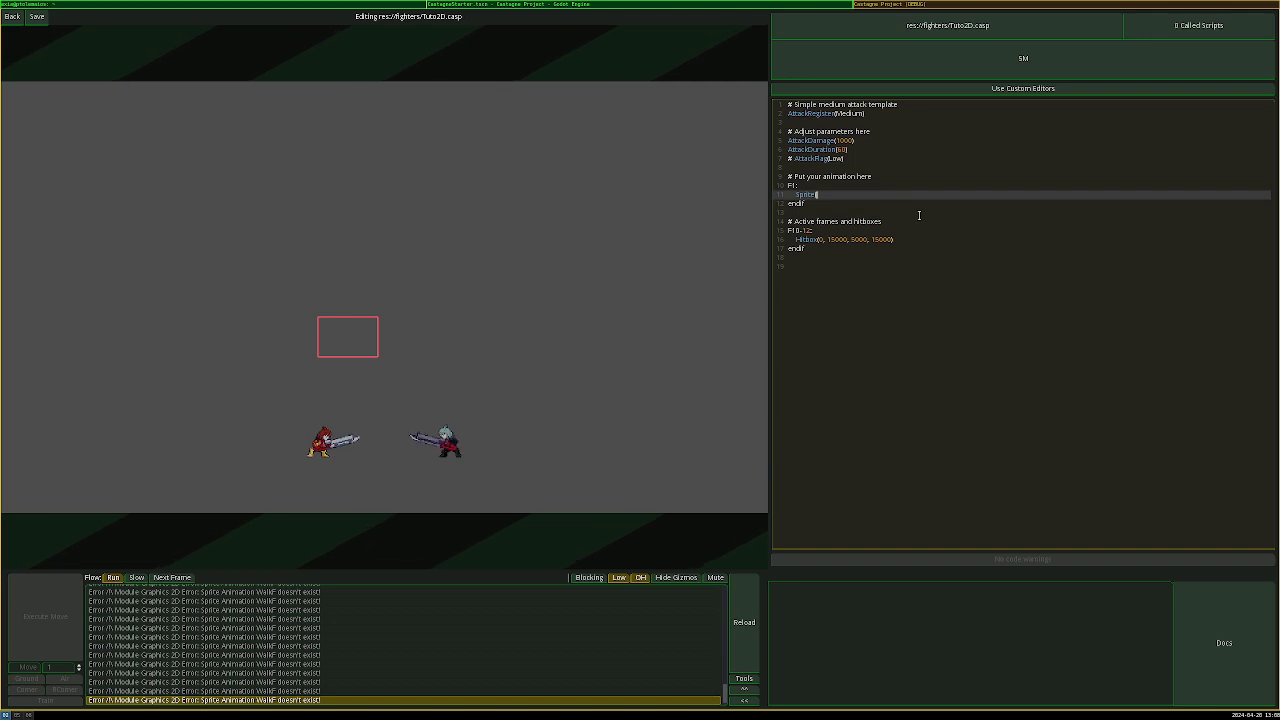
type("0)")
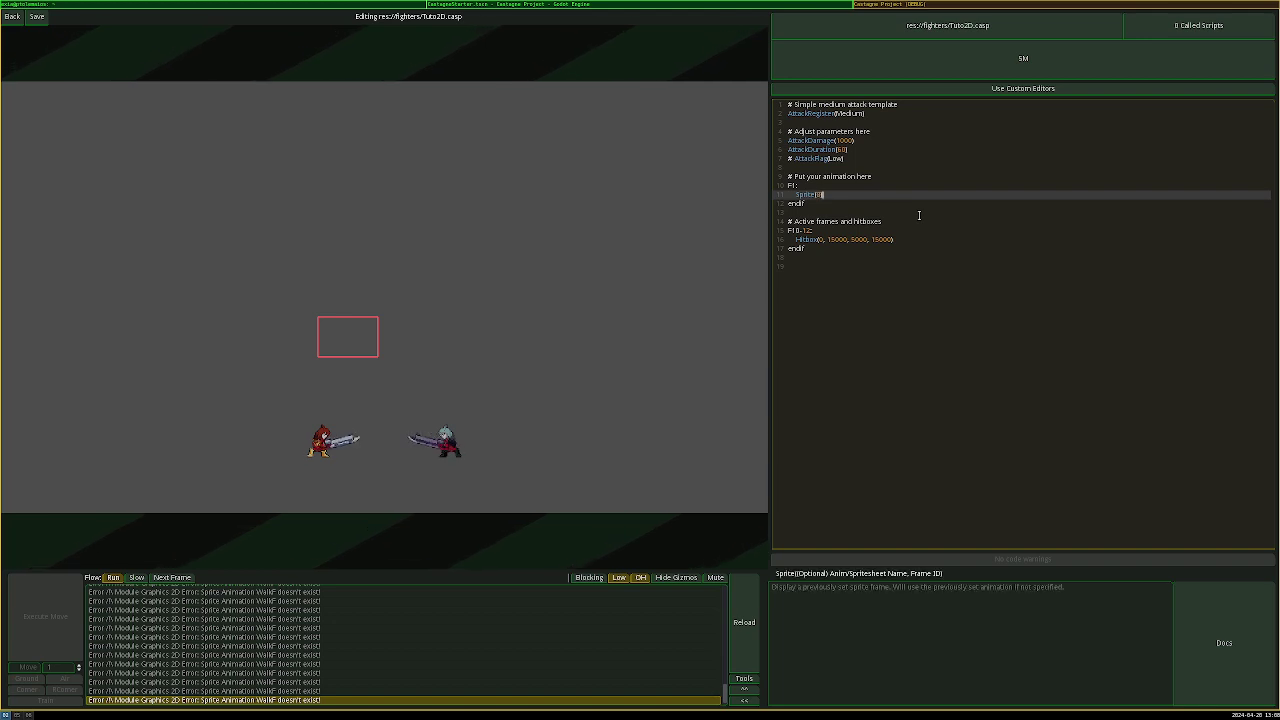
left_click(755, 614)
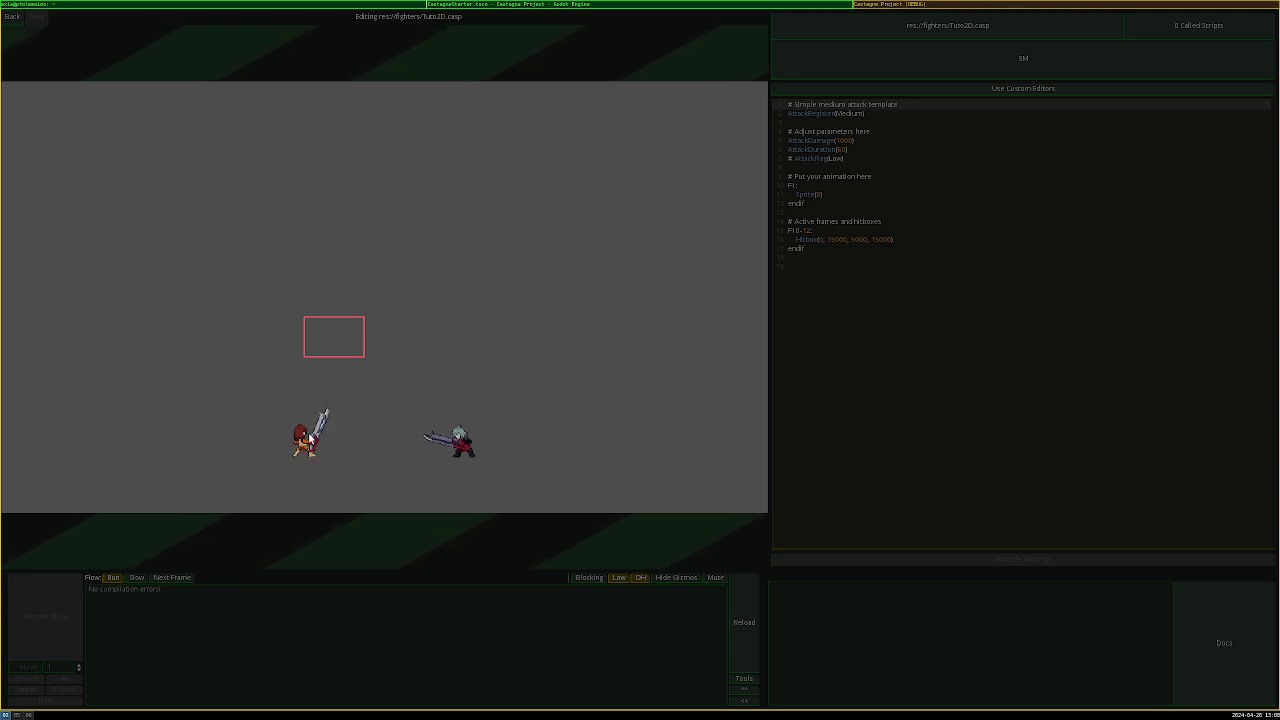
Change the F1 sprite call to Sprite(Phys, 8), and reload and perform the attack in the preview
left_click(871, 196)
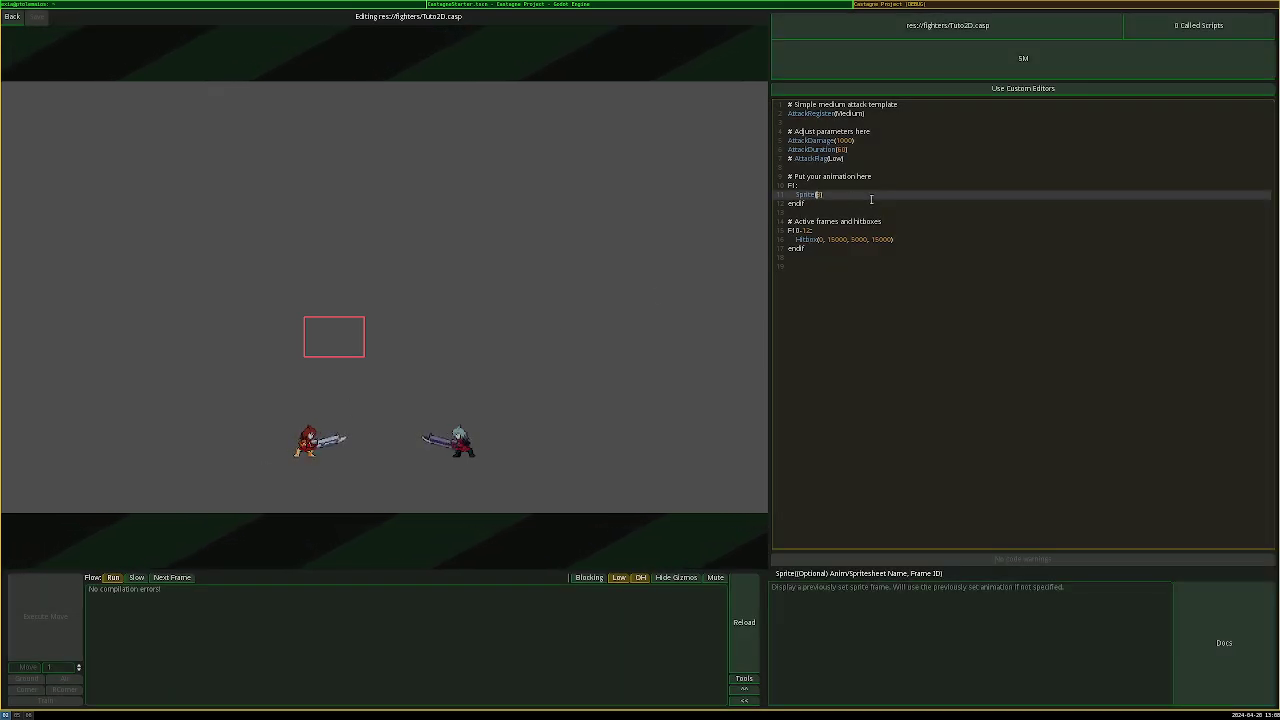
type("Phys, 8")
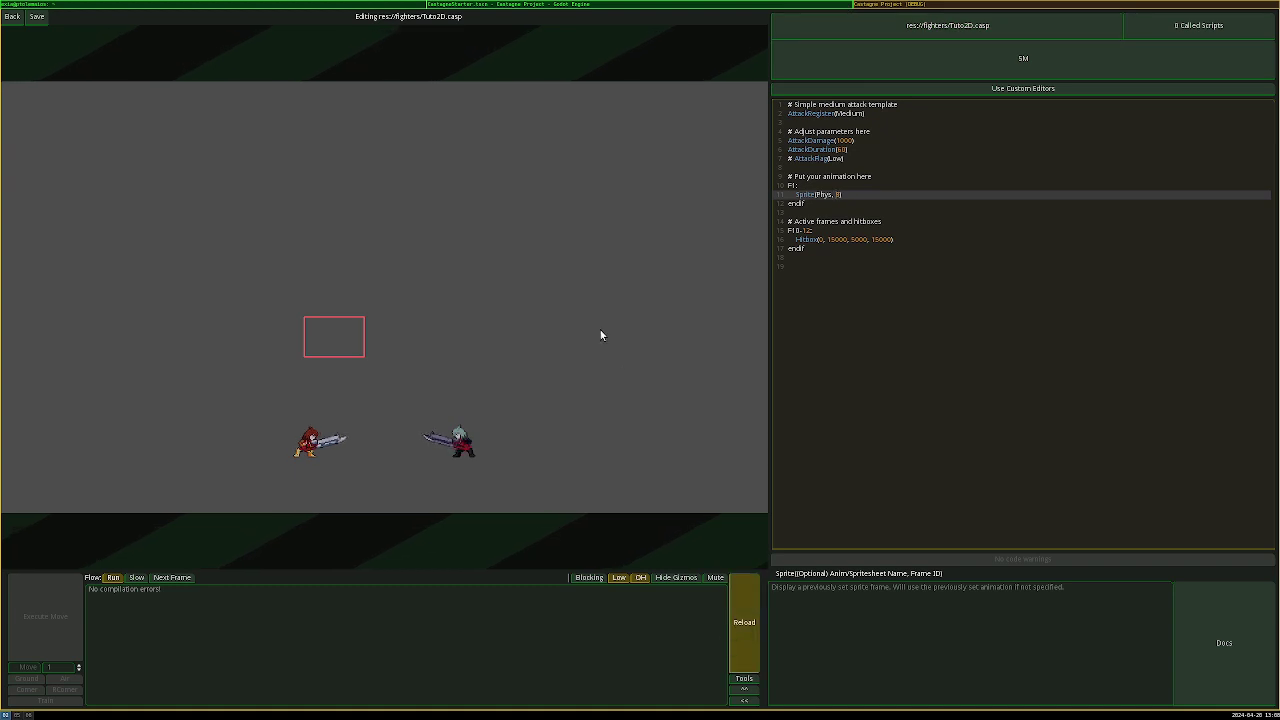
type("i")
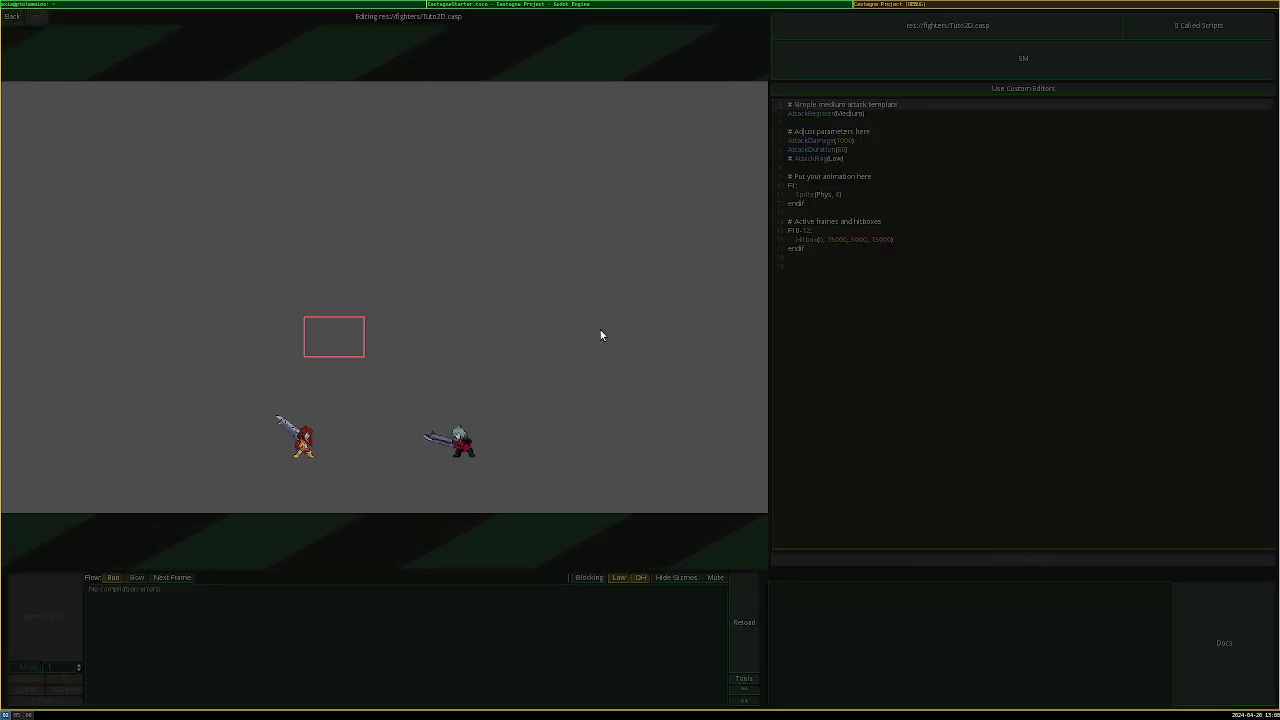
type("i")
left_click(858, 196)
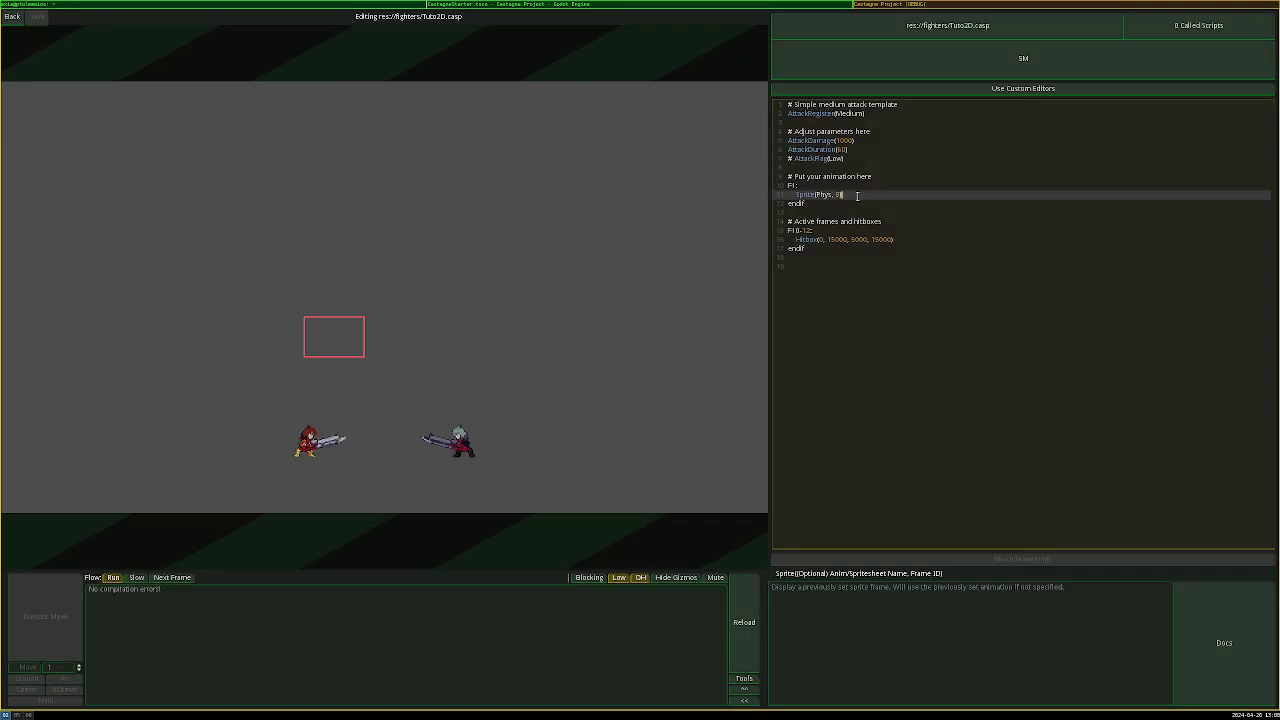
Add an F8 block containing Sprite(7) and closed by endif below the F1 block, and reload to test the attack
left_click(833, 207)
key("Return")
key("Return")
key("Return")
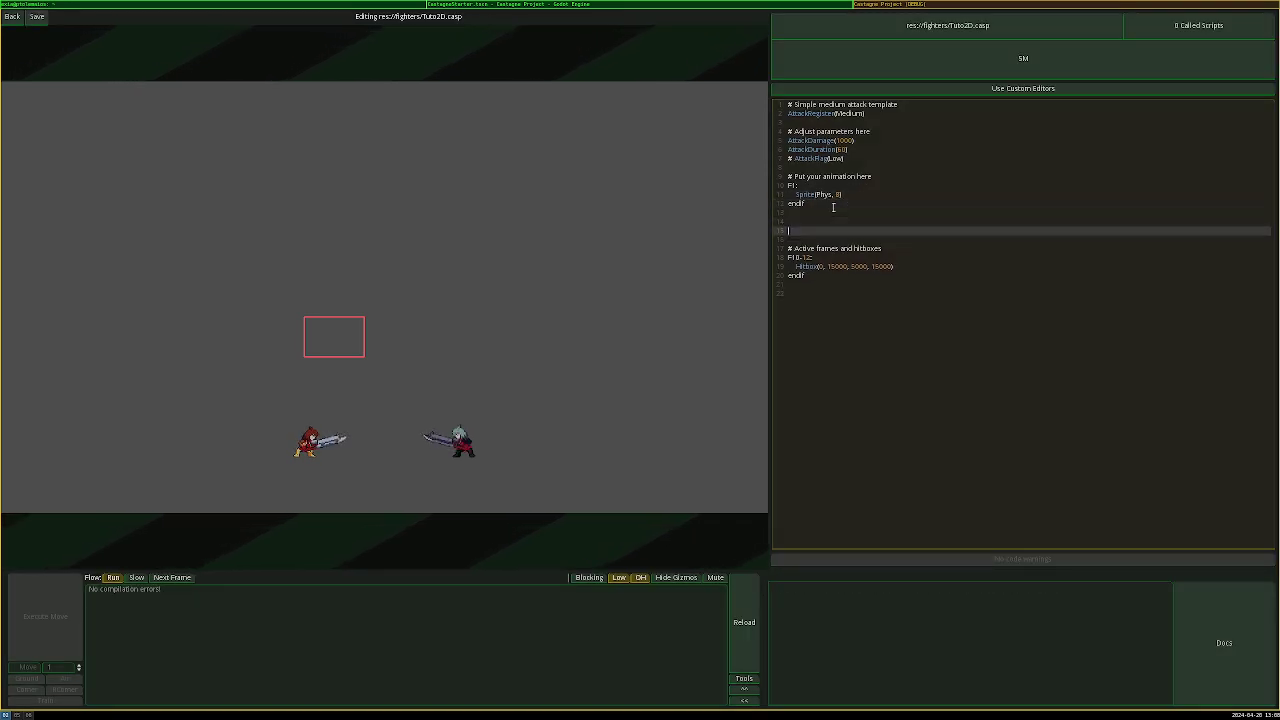
type("F8:")
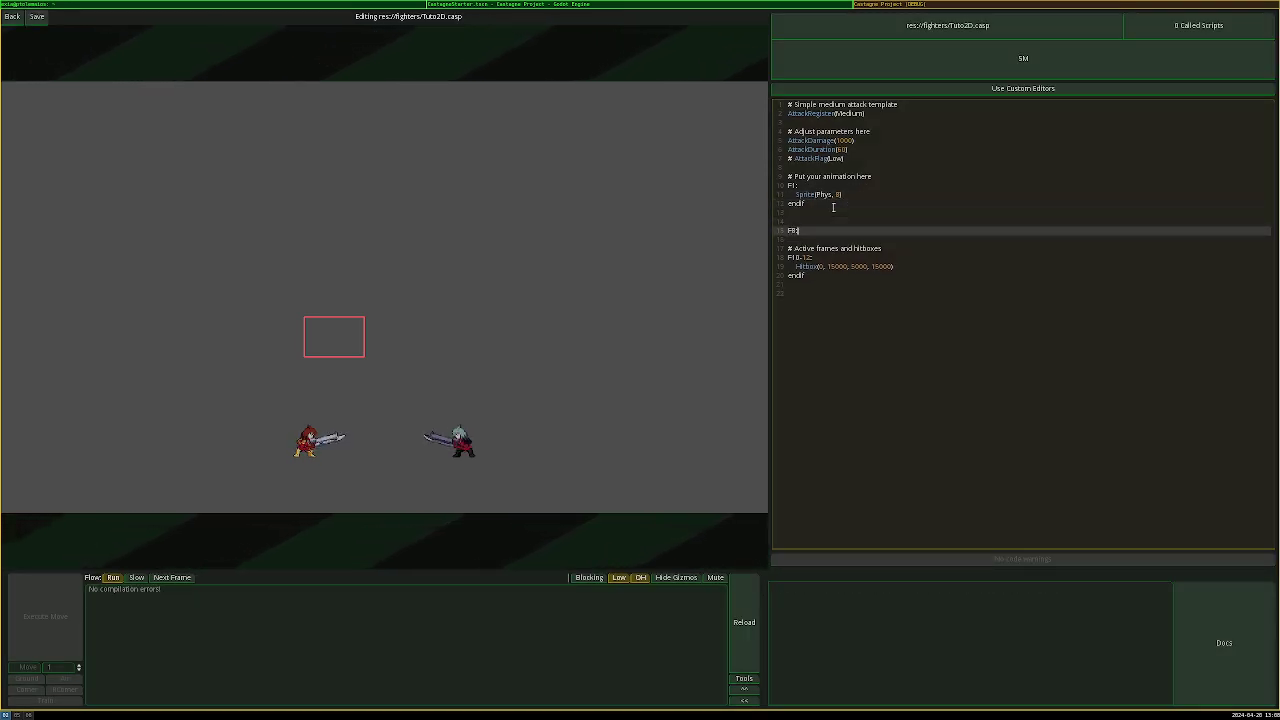
key("Return")
key("Return")
key("Up")
key("Tab")
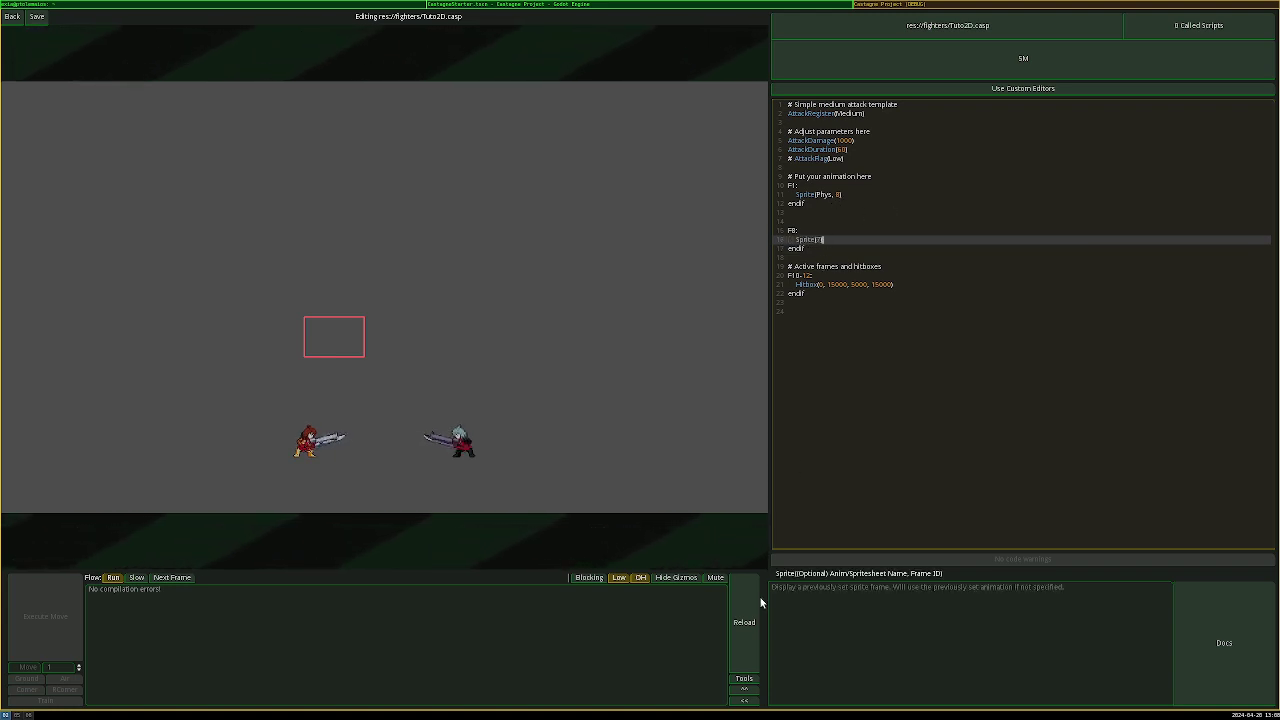
type(")")
left_click(651, 357)
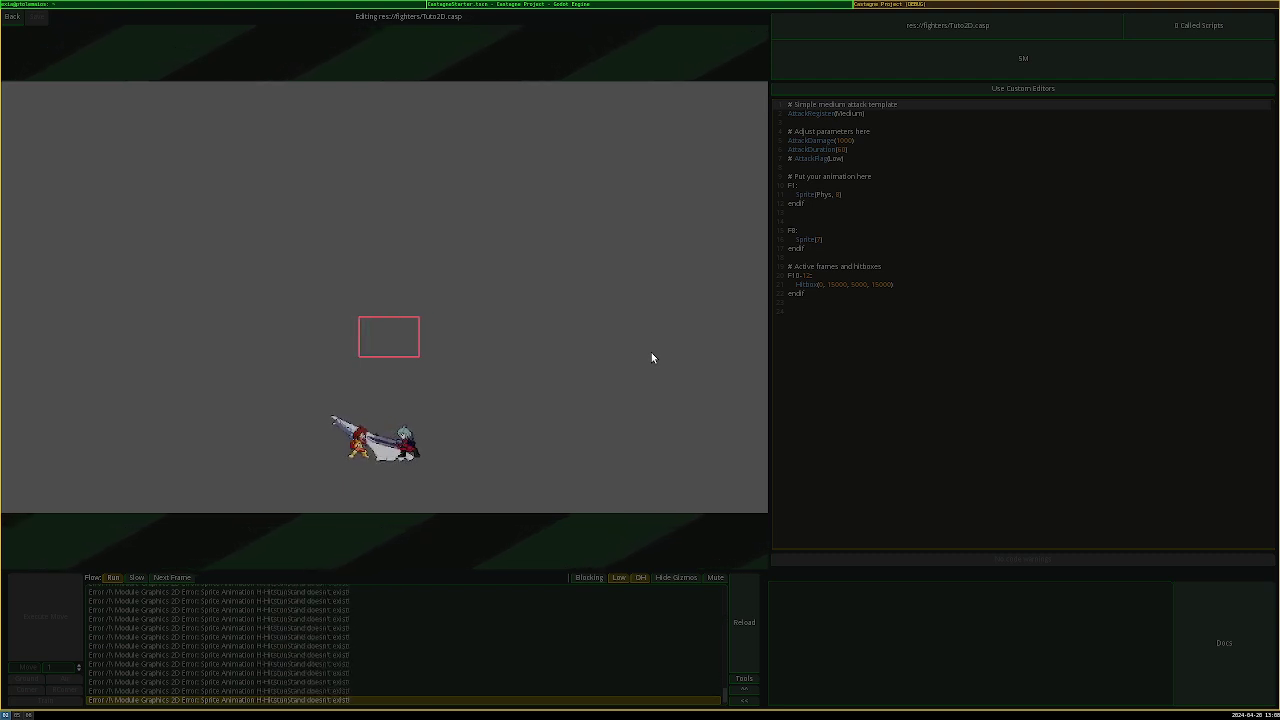
Write empty S7 and S3 sections closed by a single endif below the F8 block
left_click(830, 248)
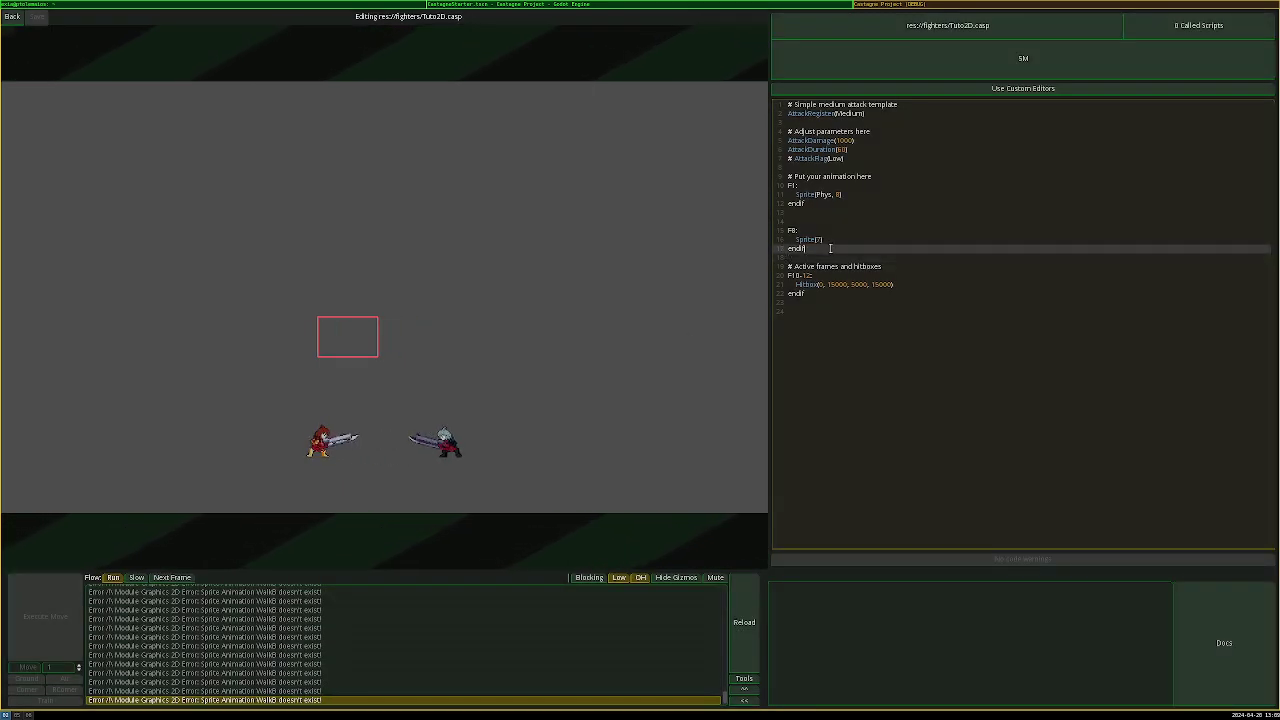
key("Return")
key("Return")
key("Return")
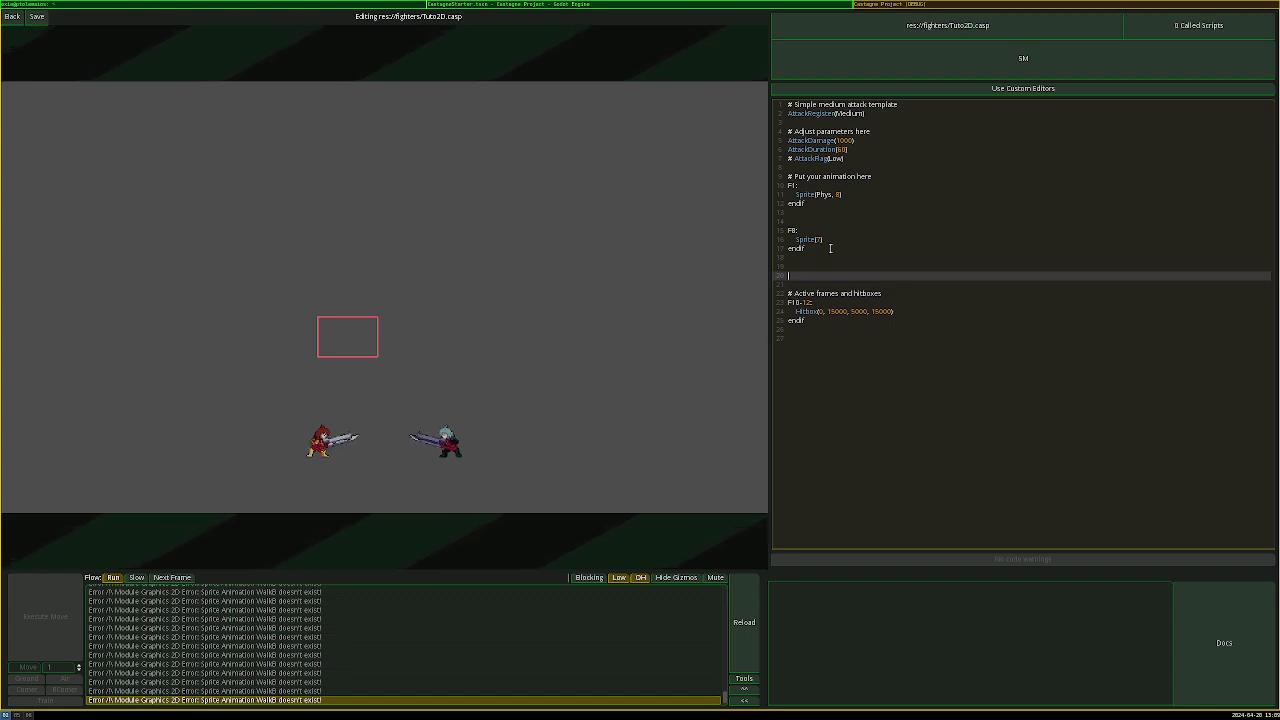
type("S7")
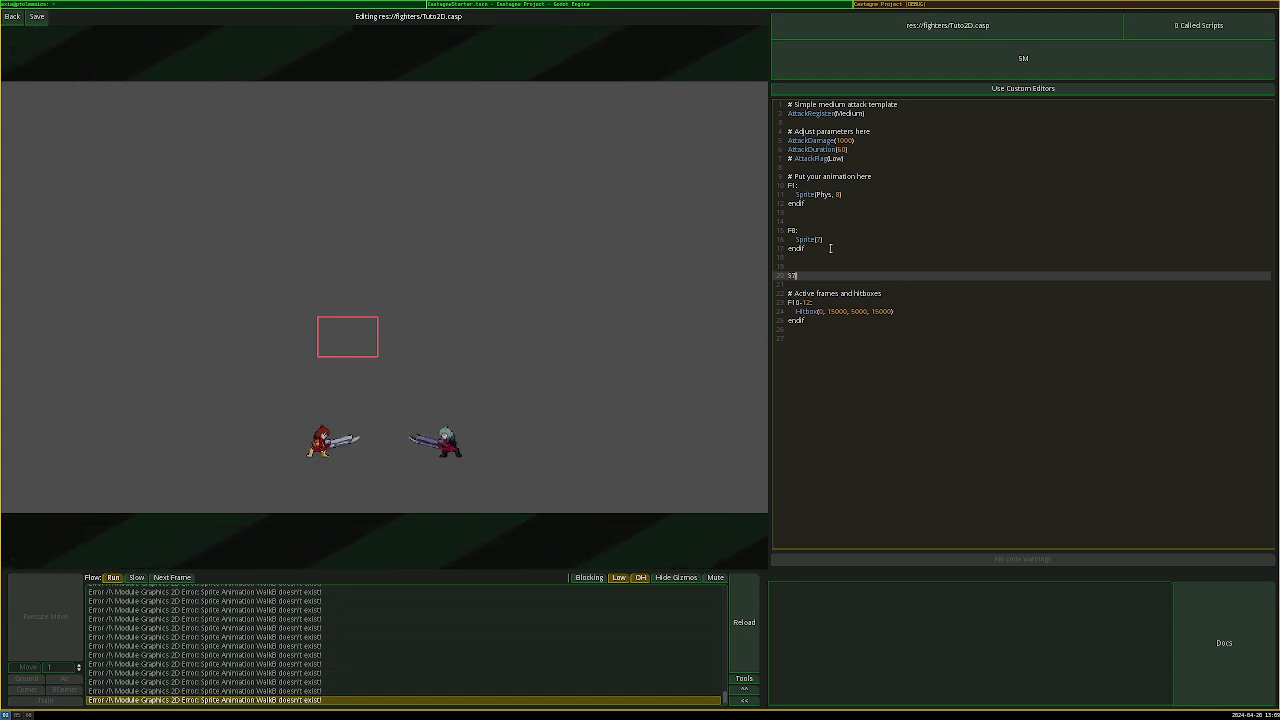
type(":")
key("Return")
key("Return")
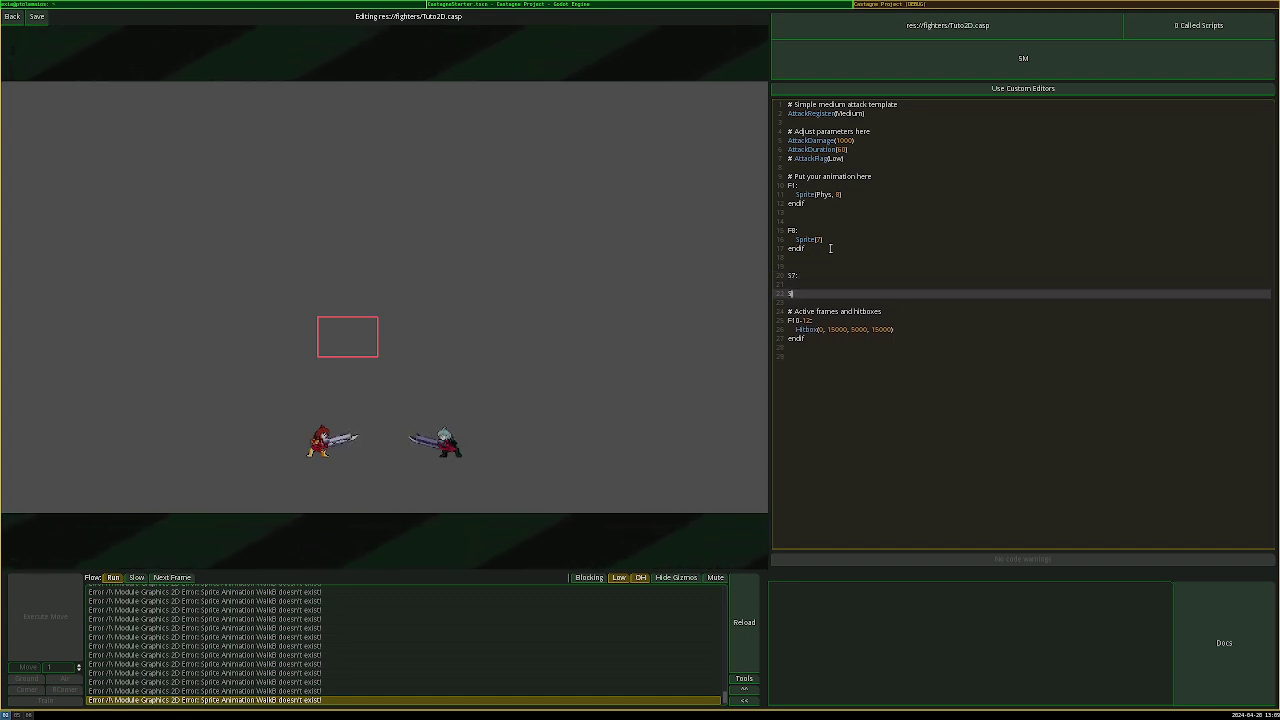
type("S3")
key("Return")
key("Return")
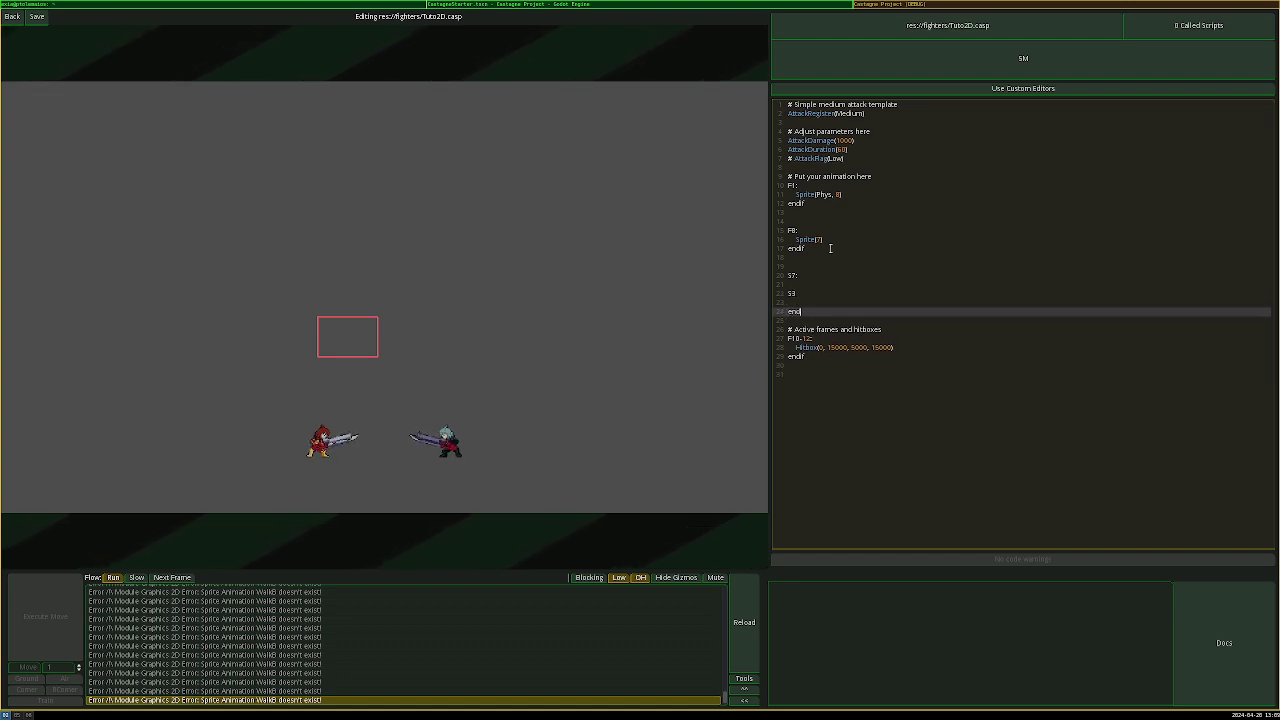
Move Sprite(Phys, 8) under S7 and Sprite(7) under S3, removing the old F1 and F8 blocks, and reload to test
left_click_drag(848, 192, 777, 188)
key("ctrl+x")
left_click(810, 275)
key("ctrl+v")
key("ctrl+x")
left_click(814, 280)
key("ctrl+v")
left_click(805, 231)
key("BackSpace")
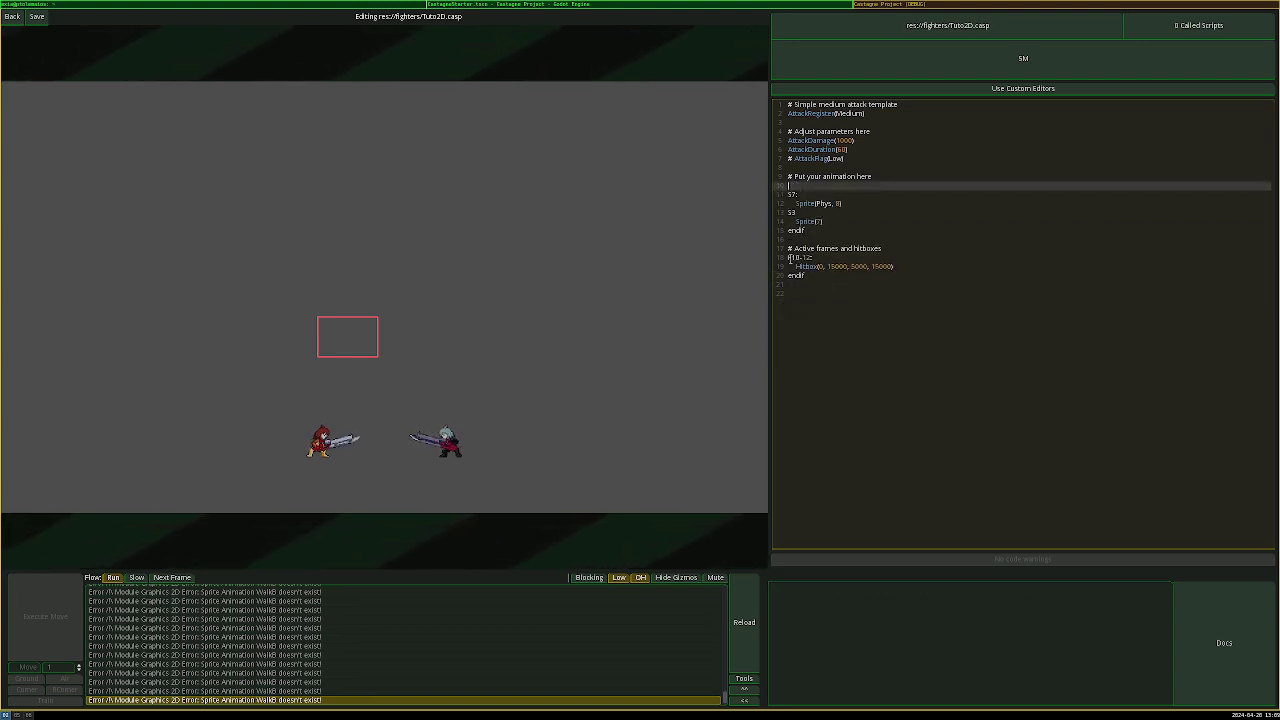
left_click(736, 592)
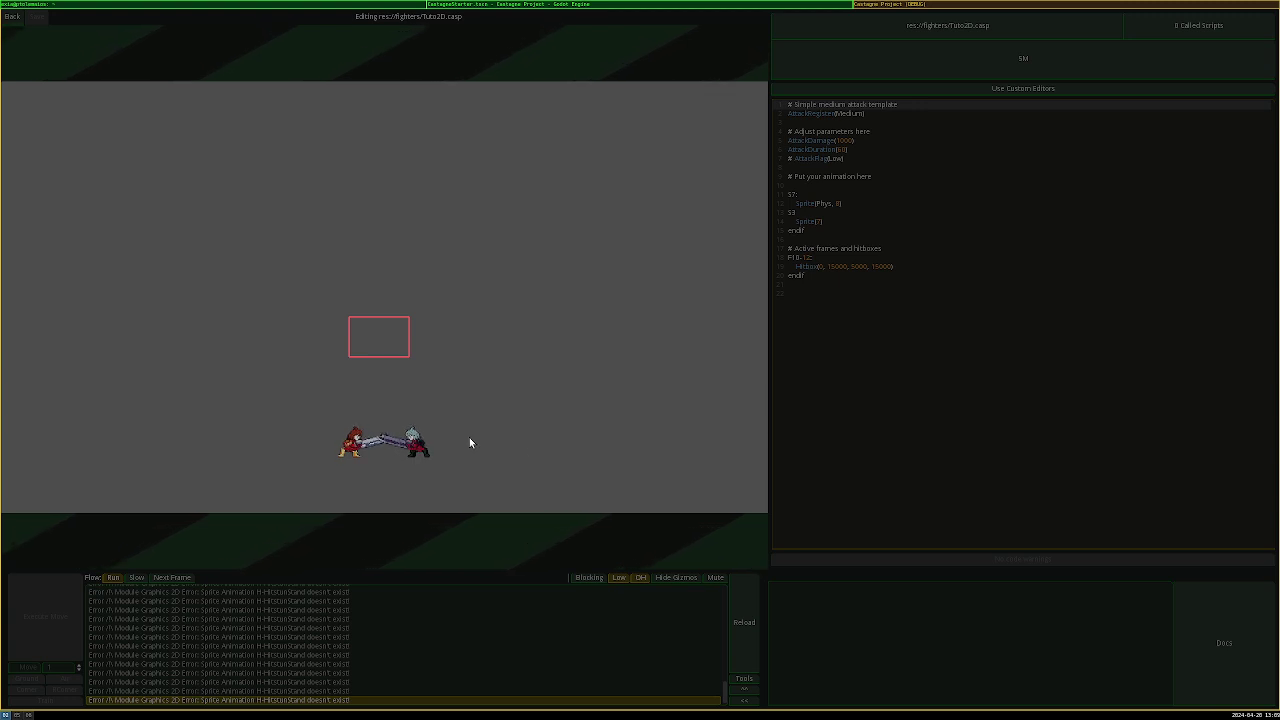
left_click(892, 384)
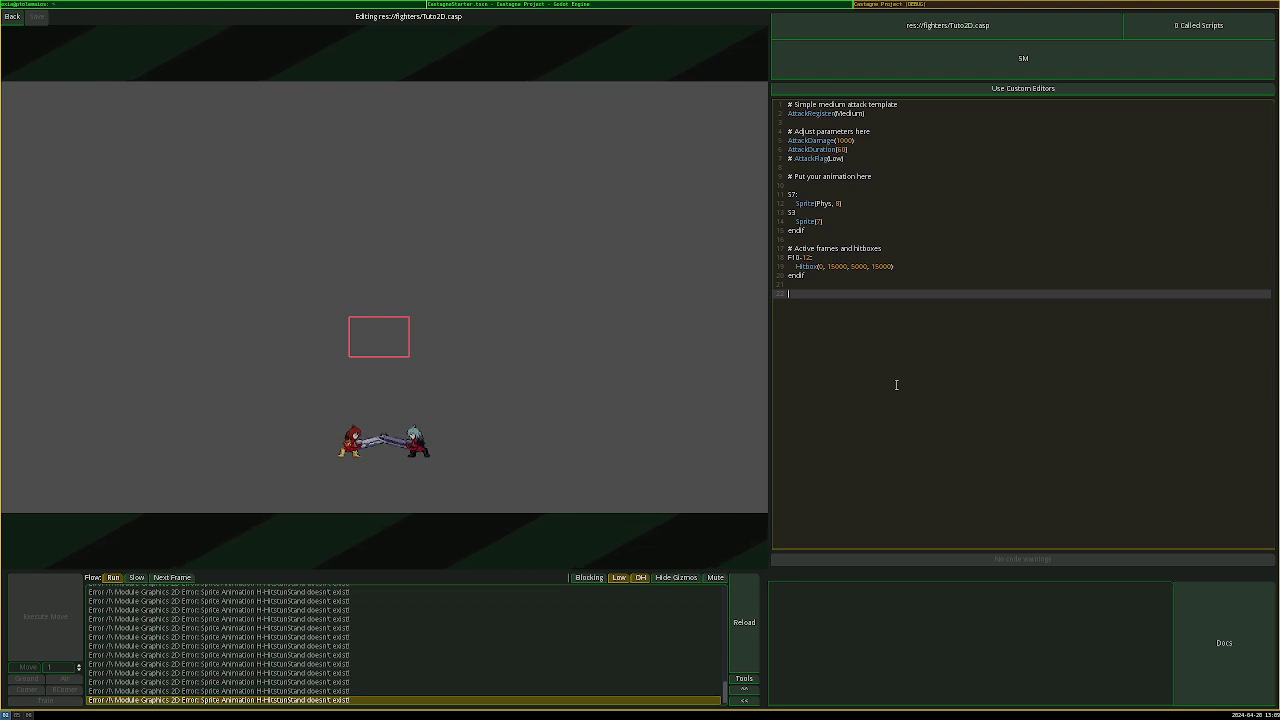